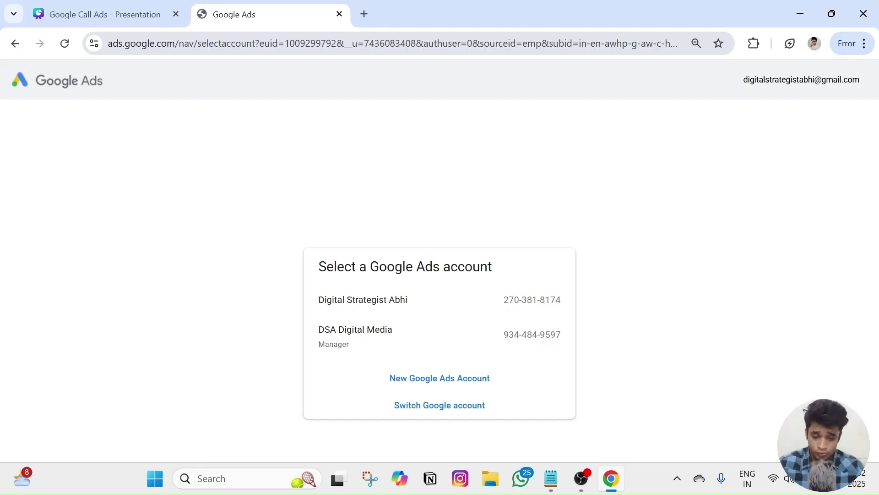
Switch to the seventh Google account in the account chooser and open its Google Ads overview.
{"action": "left_click", "coordinate": [467, 407]}
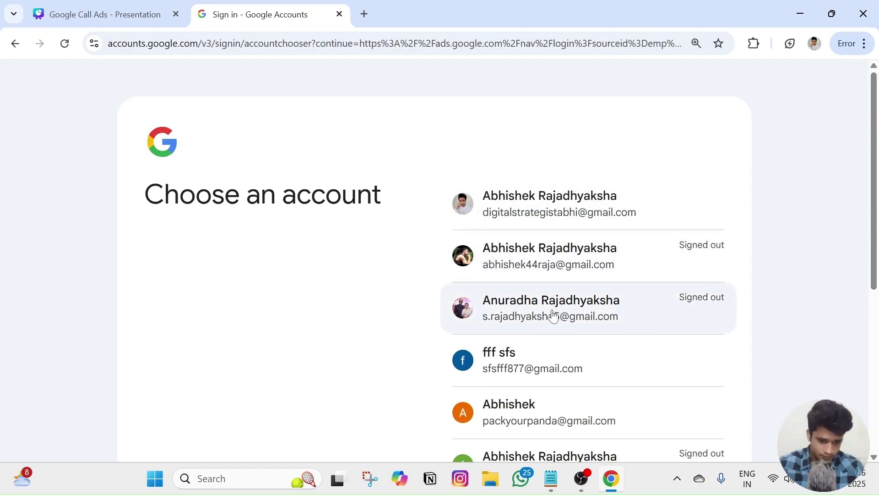
{"action": "scroll", "coordinate": [555, 416], "scroll_direction": "down", "scroll_amount": 1}
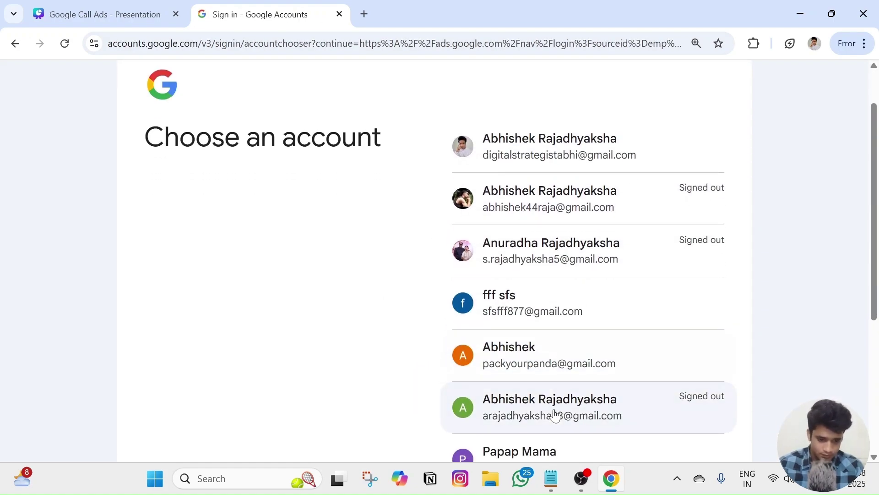
{"action": "scroll", "coordinate": [555, 415], "scroll_direction": "down", "scroll_amount": 1}
{"action": "left_click", "coordinate": [549, 416]}
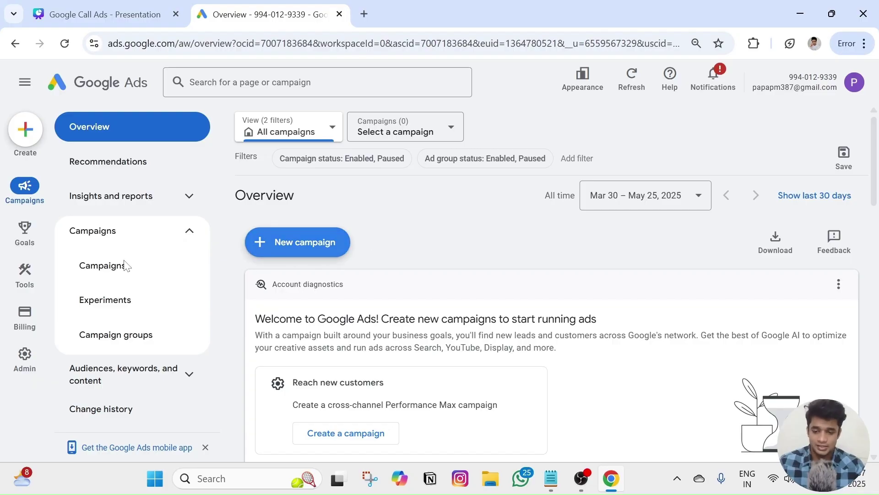
Open the account settings and review the Call reporting options for call details, call recordings and call analytics data.
{"action": "mouse_move", "coordinate": [23, 361]}
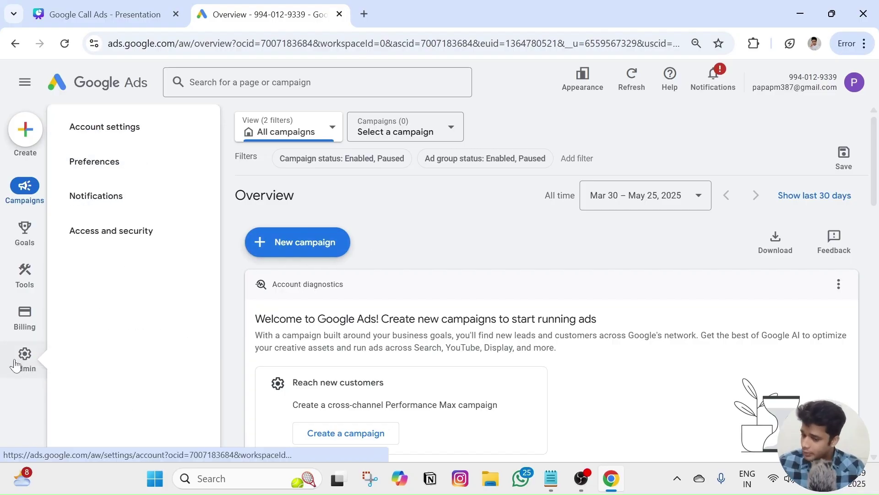
{"action": "left_click", "coordinate": [125, 139]}
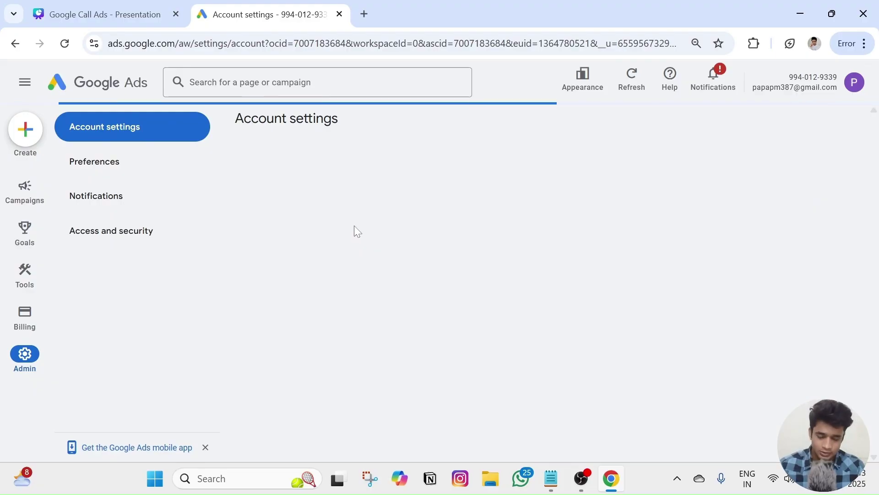
{"action": "scroll", "coordinate": [354, 222], "scroll_direction": "down", "scroll_amount": 3}
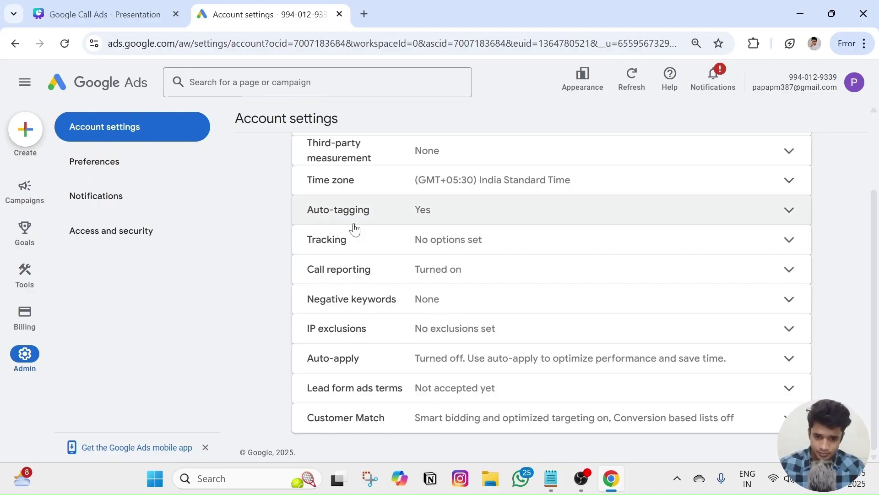
{"action": "left_click", "coordinate": [356, 272]}
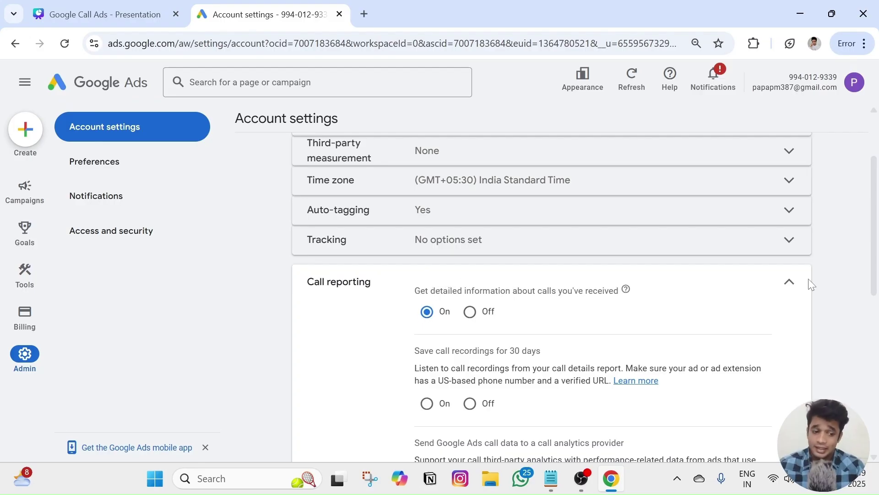
{"action": "left_click", "coordinate": [789, 283]}
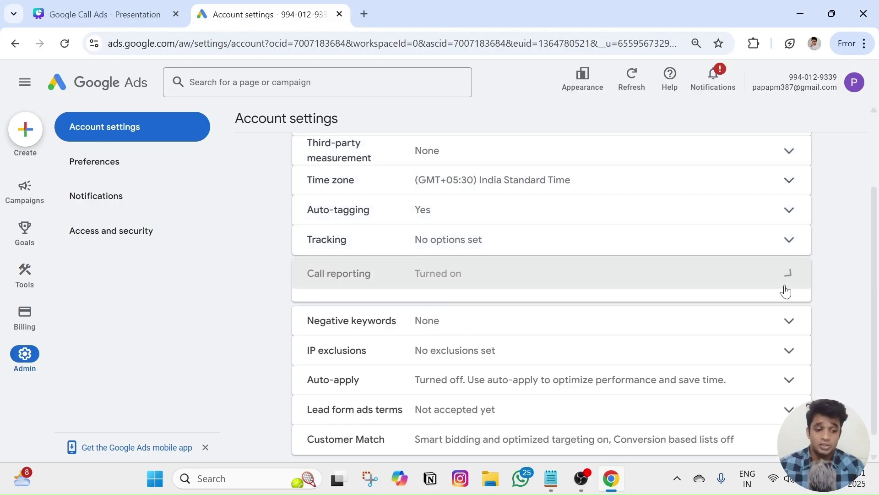
{"action": "left_click", "coordinate": [640, 282]}
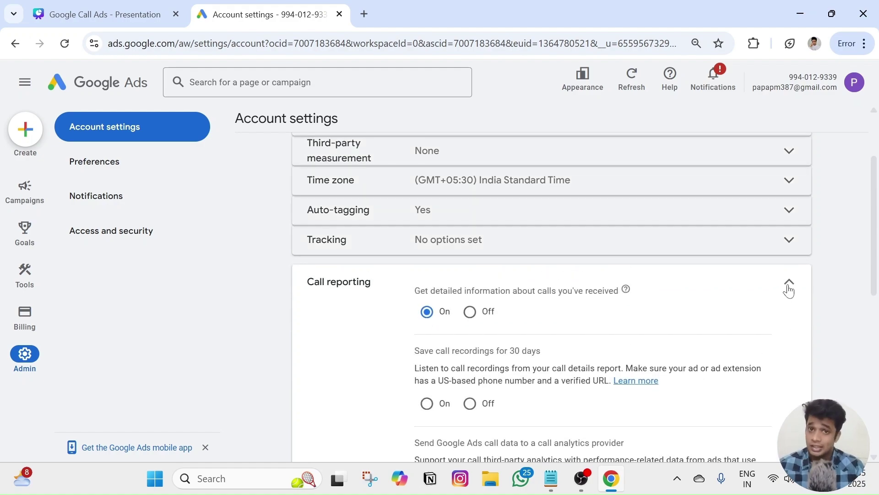
{"action": "left_click", "coordinate": [789, 288]}
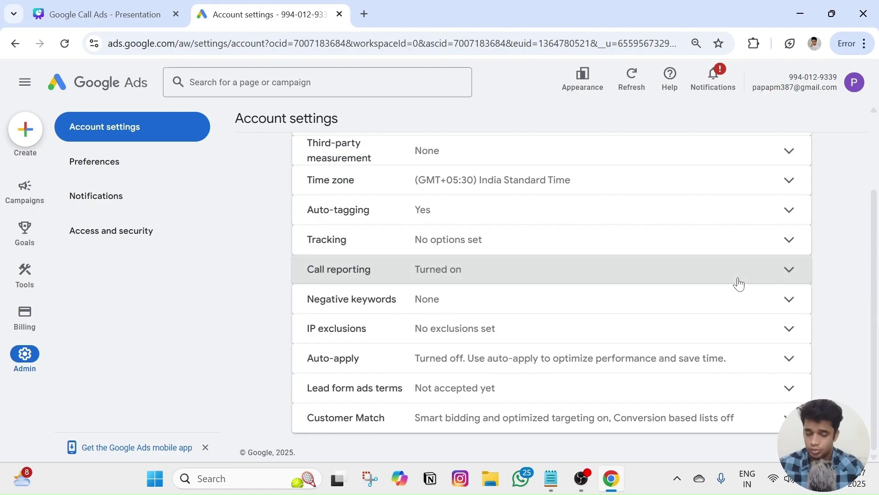
{"action": "left_click", "coordinate": [640, 283]}
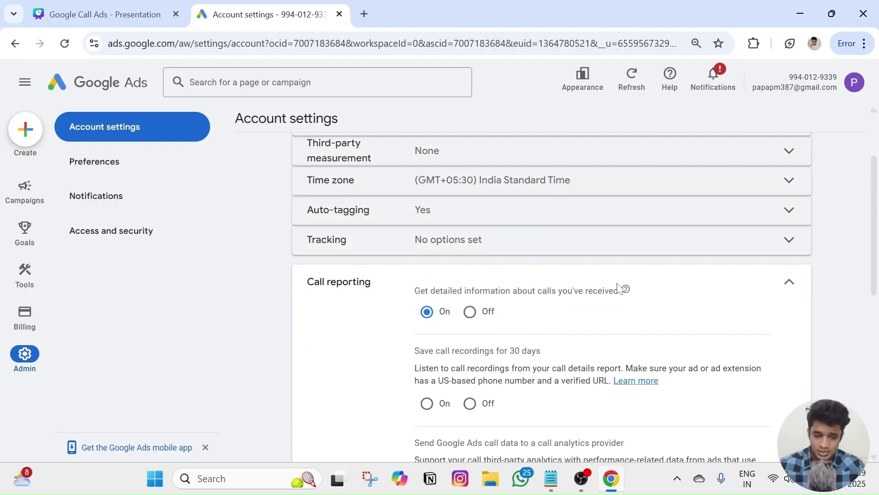
{"action": "left_click", "coordinate": [787, 284]}
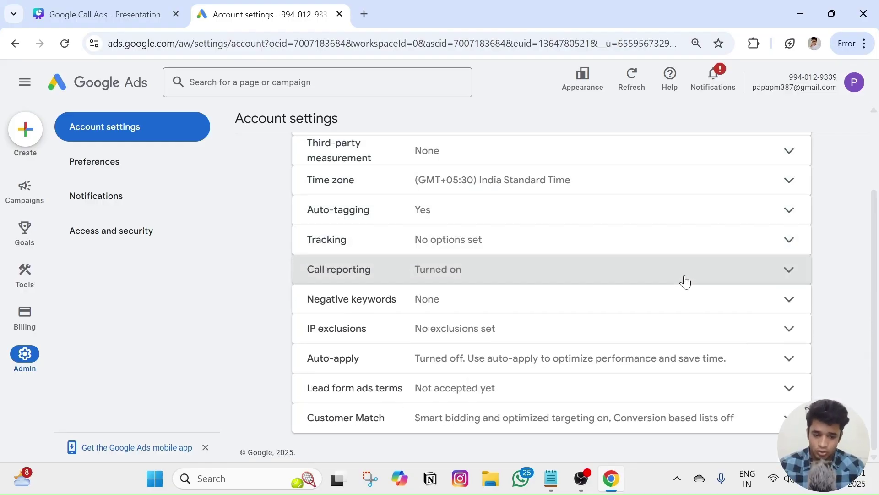
{"action": "left_click", "coordinate": [41, 97]}
{"action": "left_click", "coordinate": [26, 130]}
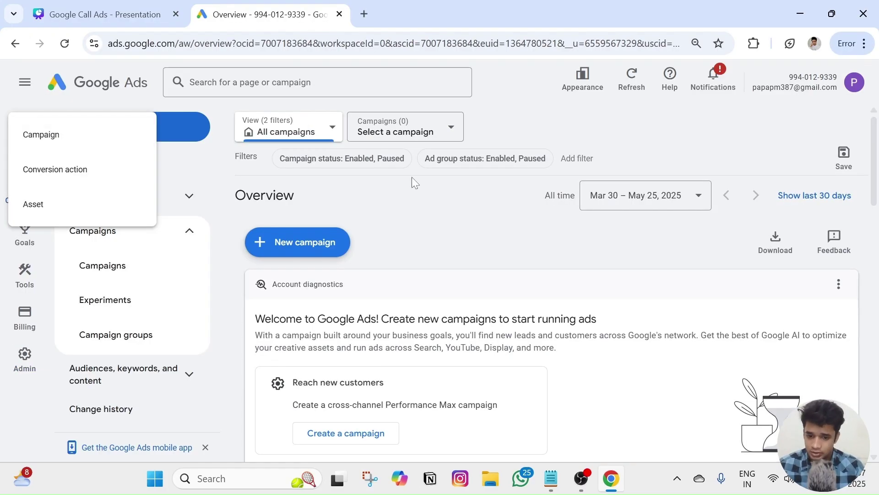
{"action": "left_click", "coordinate": [419, 192]}
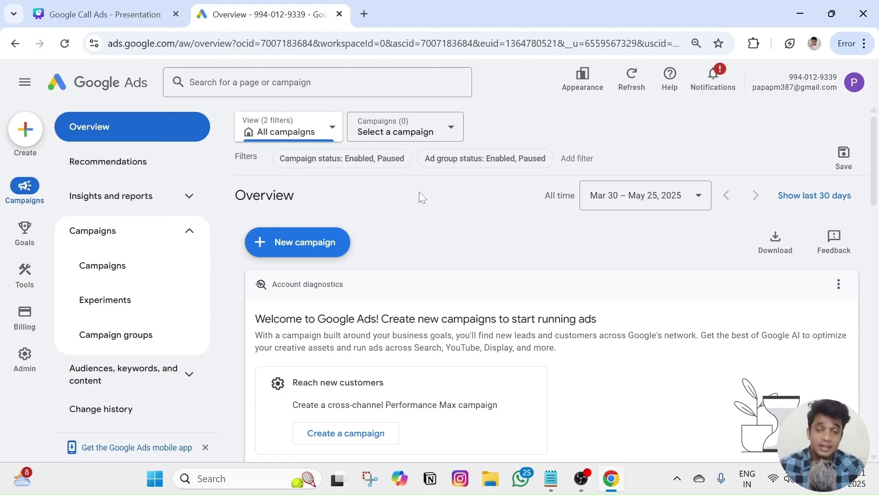
Open the conversions summary under the account goals and start a new conversion action.
{"action": "mouse_move", "coordinate": [27, 243]}
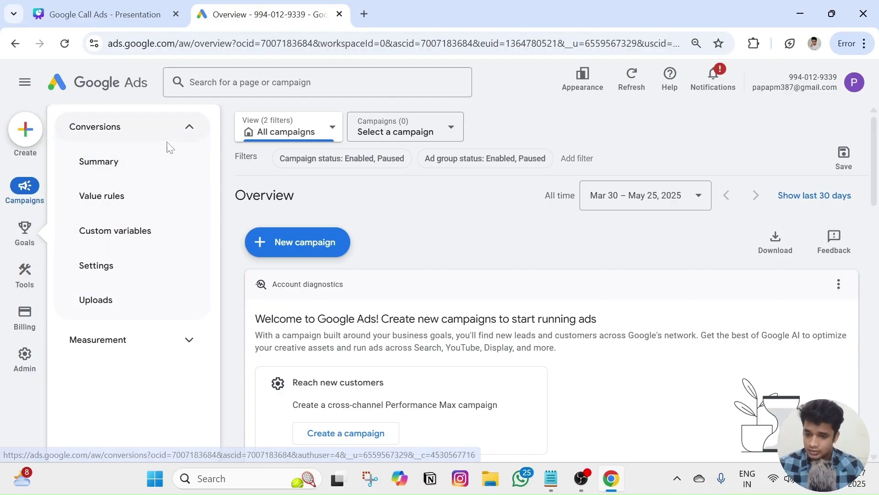
{"action": "left_click", "coordinate": [185, 132]}
{"action": "left_click", "coordinate": [122, 171]}
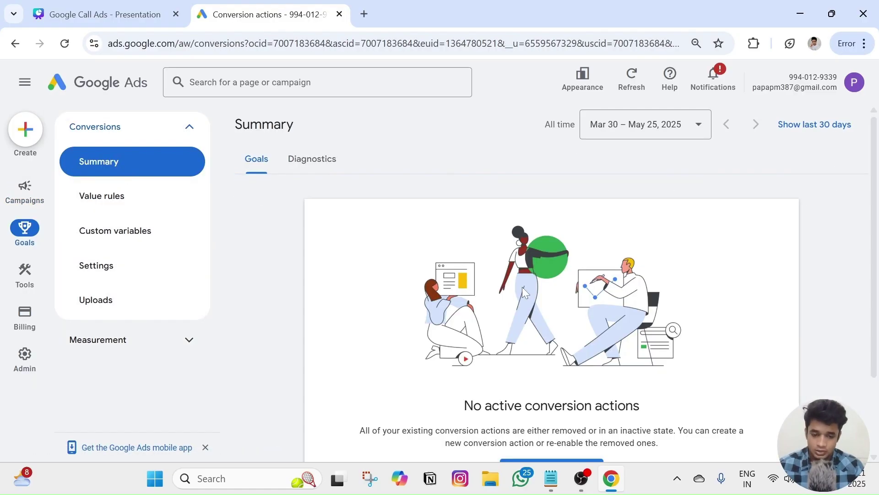
{"action": "scroll", "coordinate": [527, 321], "scroll_direction": "down", "scroll_amount": 2}
{"action": "left_click", "coordinate": [537, 374]}
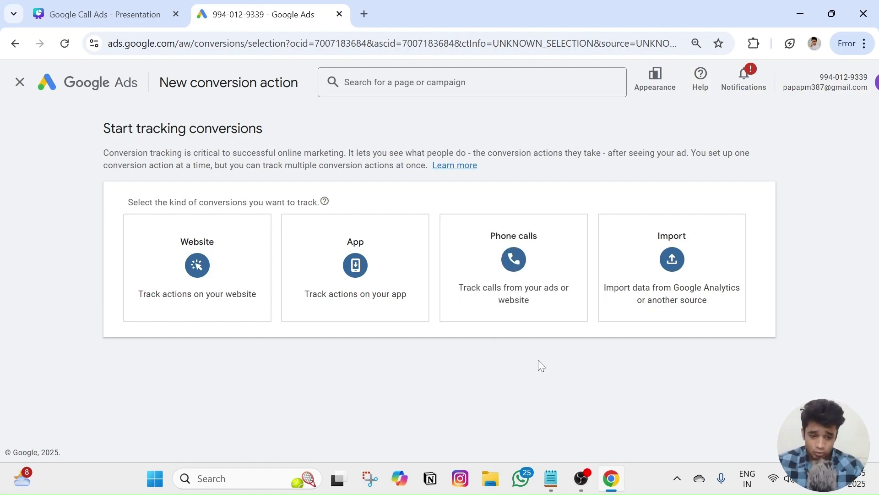
Track phone calls as the conversion kind, with calls from ads using call assets or call ads as the source, and continue.
{"action": "left_click", "coordinate": [510, 293]}
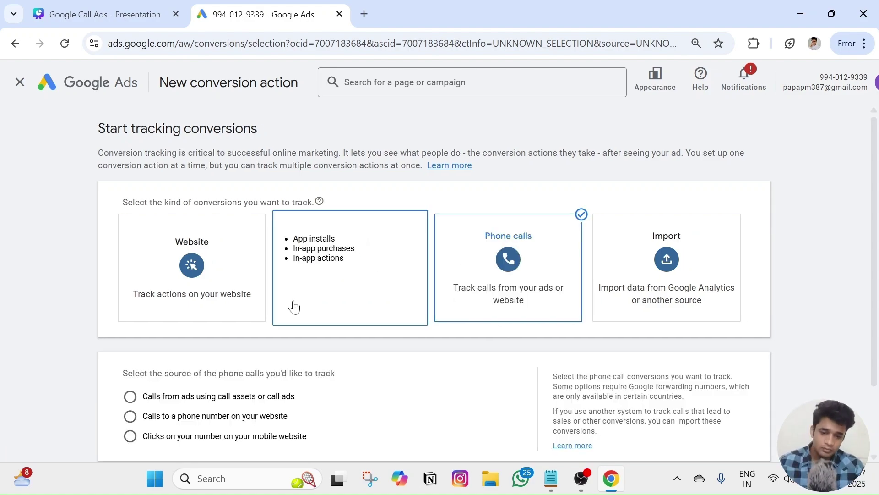
{"action": "scroll", "coordinate": [295, 307], "scroll_direction": "down", "scroll_amount": 2}
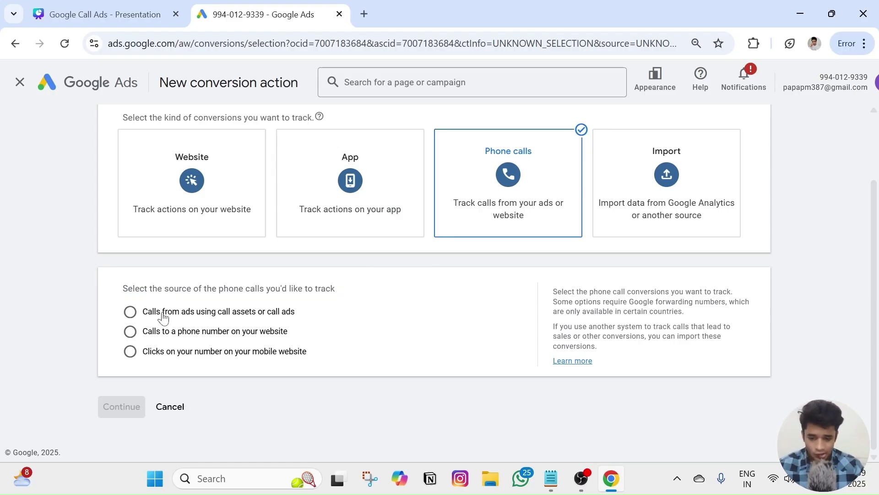
{"action": "left_click_drag", "start_coordinate": [298, 317], "coordinate": [177, 330]}
{"action": "left_click", "coordinate": [338, 311]}
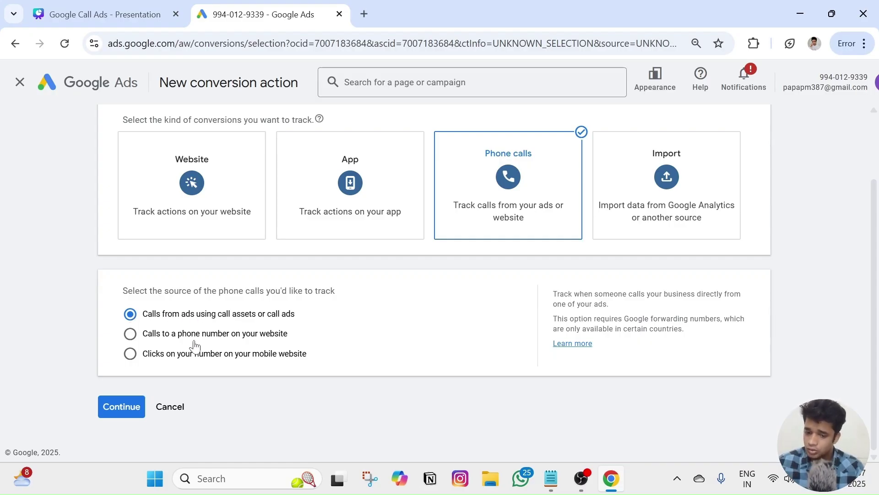
{"action": "left_click", "coordinate": [121, 407]}
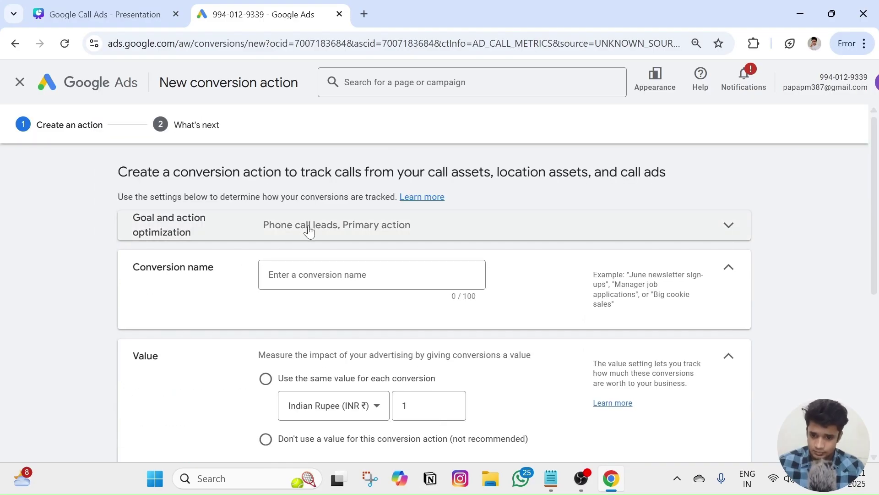
Choose Phone call lead as the goal category and keep the conversion as a primary action used for bidding optimization.
{"action": "left_click", "coordinate": [315, 228]}
{"action": "left_click", "coordinate": [314, 266]}
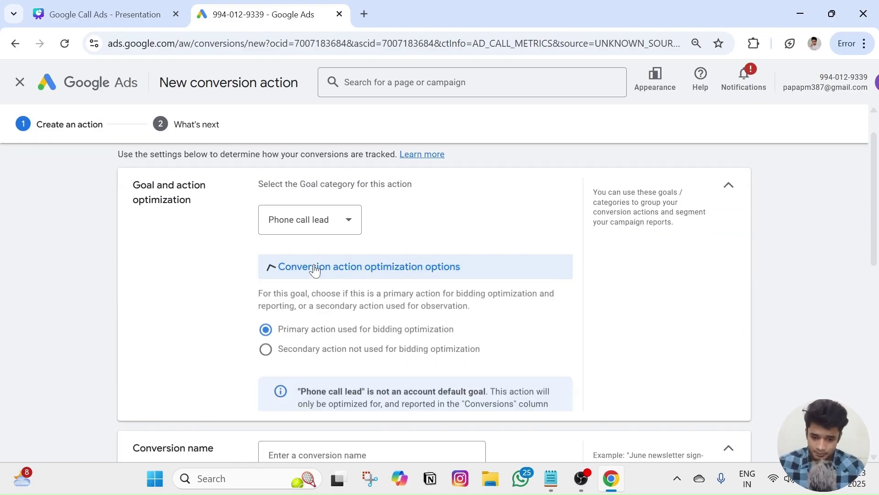
{"action": "scroll", "coordinate": [293, 284], "scroll_direction": "down", "scroll_amount": 1}
{"action": "scroll", "coordinate": [275, 279], "scroll_direction": "up", "scroll_amount": 1}
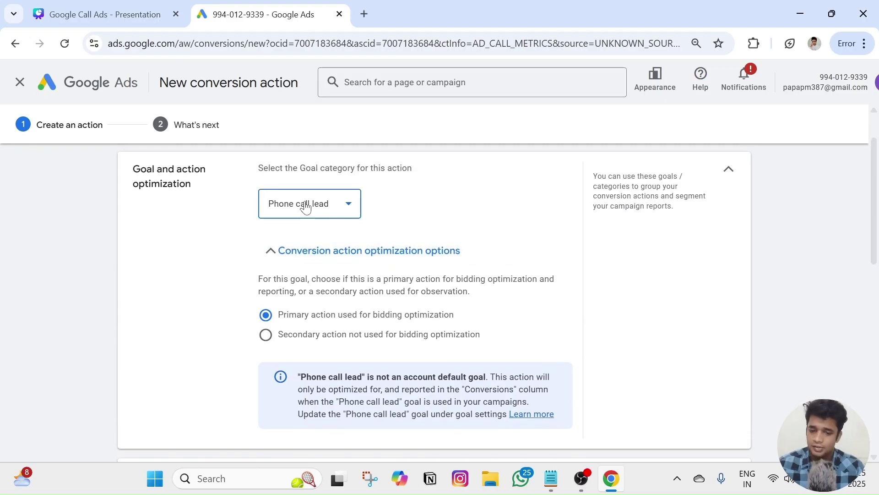
{"action": "left_click", "coordinate": [313, 203]}
{"action": "left_click", "coordinate": [304, 322]}
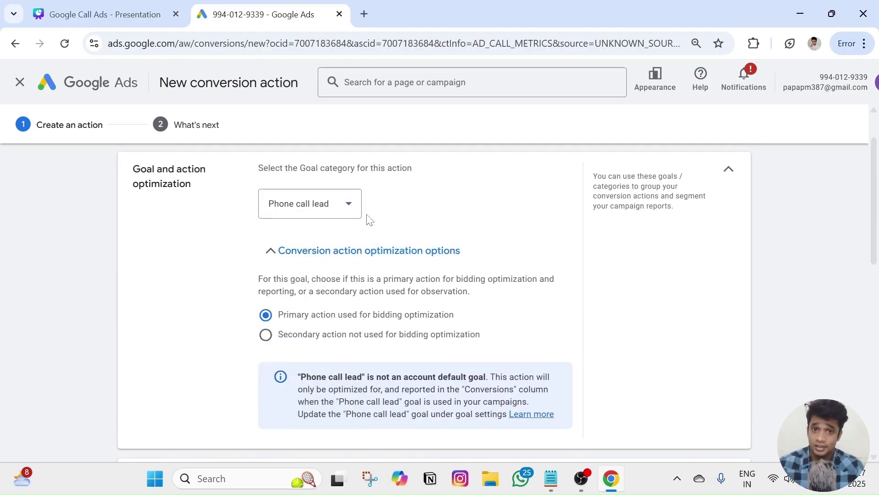
{"action": "scroll", "coordinate": [320, 239], "scroll_direction": "down", "scroll_amount": 1}
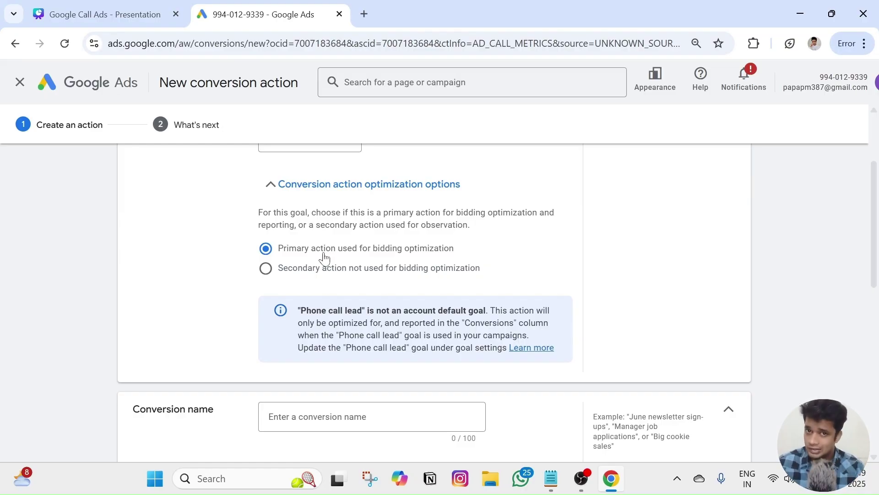
{"action": "left_click", "coordinate": [266, 269]}
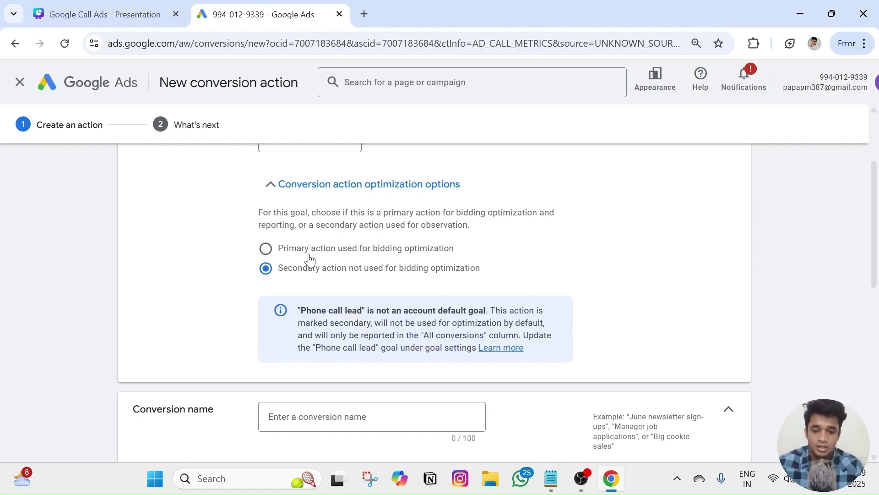
{"action": "left_click", "coordinate": [309, 257]}
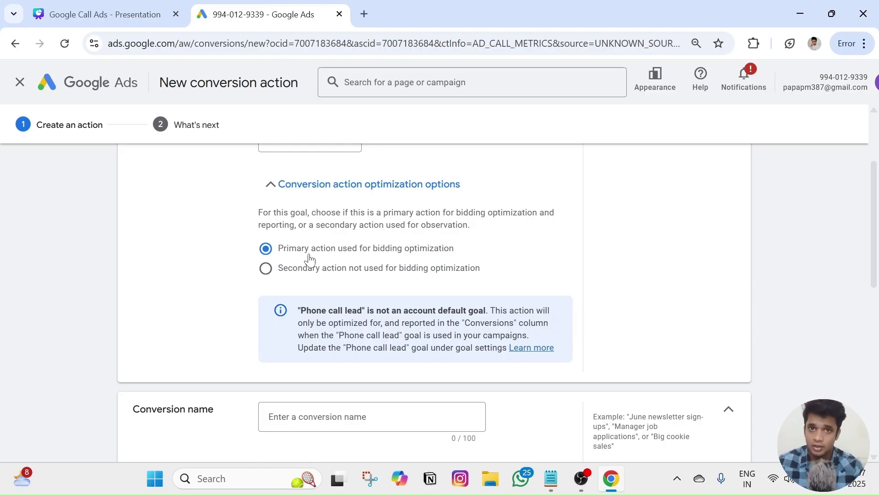
Name the conversion Phone Call Lead and choose not to use a value for this conversion action.
{"action": "scroll", "coordinate": [310, 260], "scroll_direction": "down", "scroll_amount": 3}
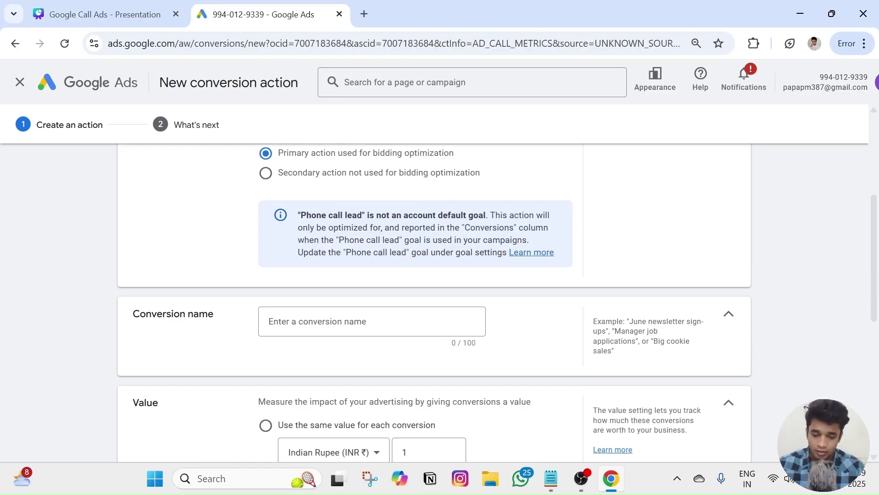
{"action": "left_click", "coordinate": [312, 272]}
{"action": "type", "text": "Phone Call Lead"}
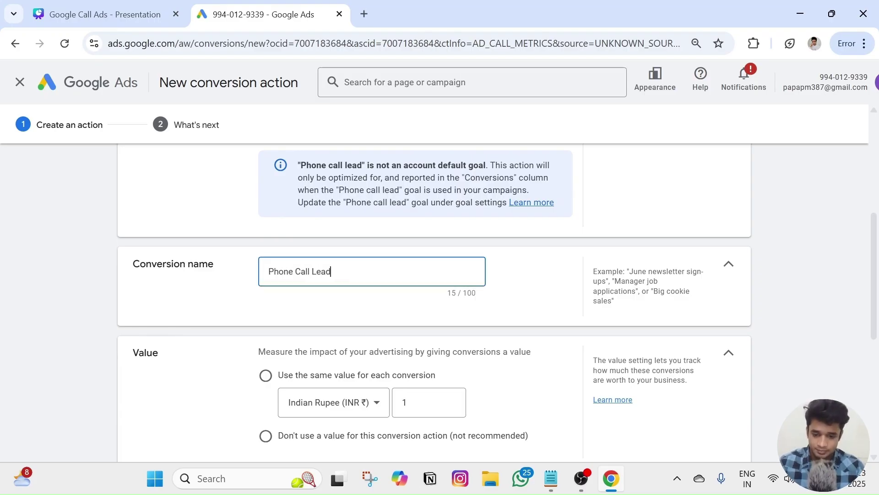
{"action": "scroll", "coordinate": [318, 275], "scroll_direction": "down", "scroll_amount": 2}
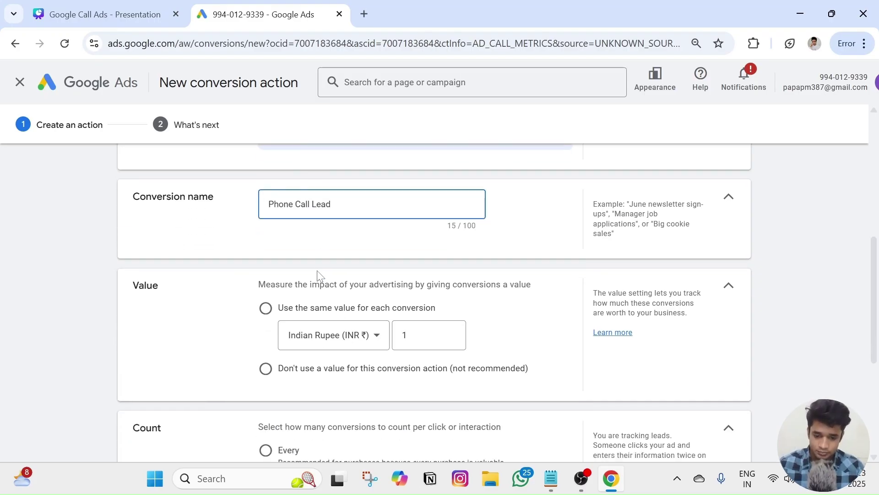
{"action": "left_click", "coordinate": [266, 323]}
{"action": "scroll", "coordinate": [293, 316], "scroll_direction": "down", "scroll_amount": 3}
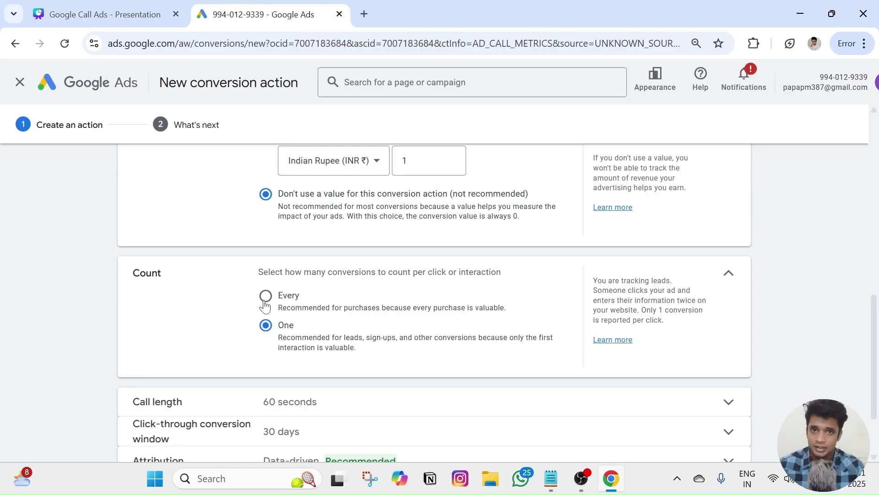
Open the call length setting and set the minimum call length counted as a conversion to 30 seconds.
{"action": "scroll", "coordinate": [265, 305], "scroll_direction": "down", "scroll_amount": 2}
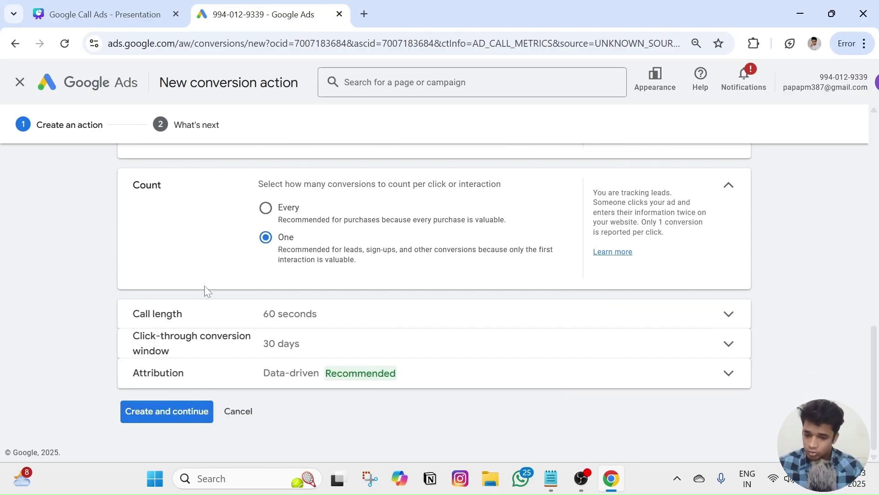
{"action": "left_click", "coordinate": [256, 326]}
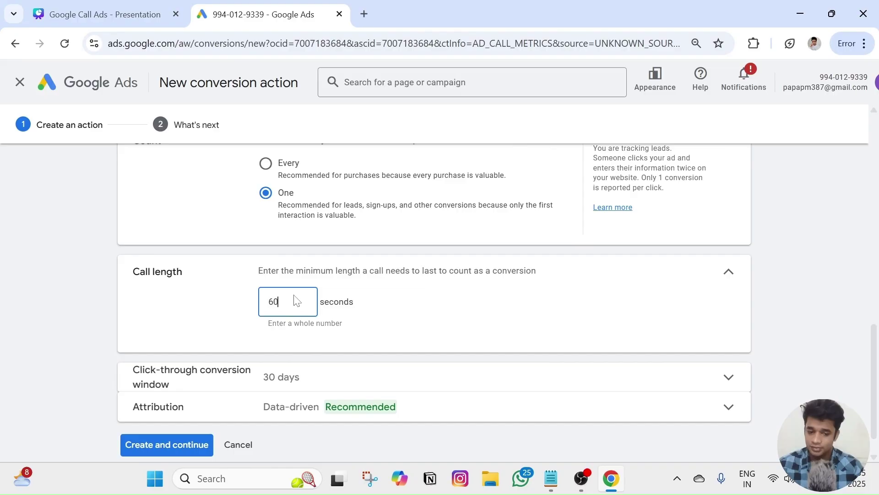
{"action": "triple_click", "coordinate": [315, 271]}
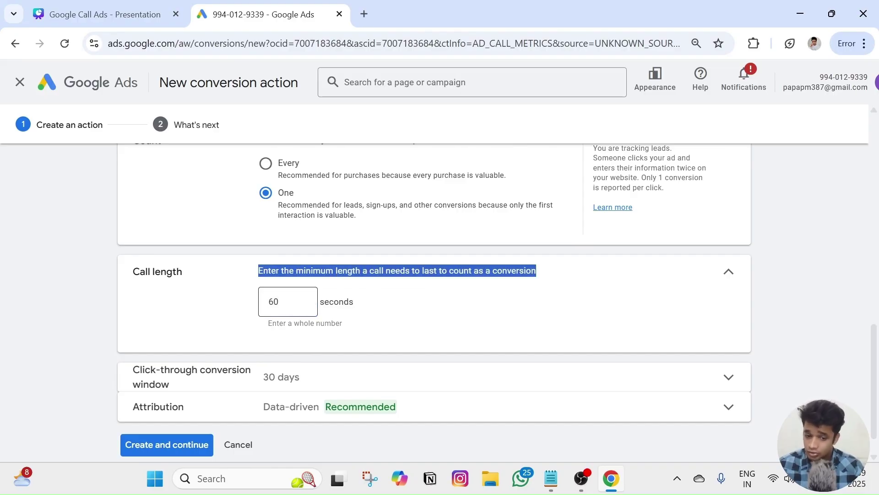
{"action": "double_click", "coordinate": [275, 302]}
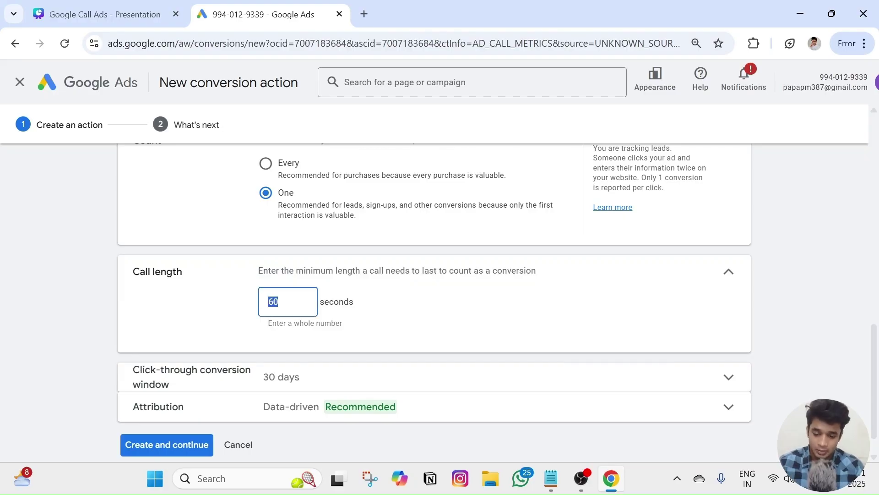
{"action": "type", "text": "30"}
{"action": "left_click", "coordinate": [401, 309]}
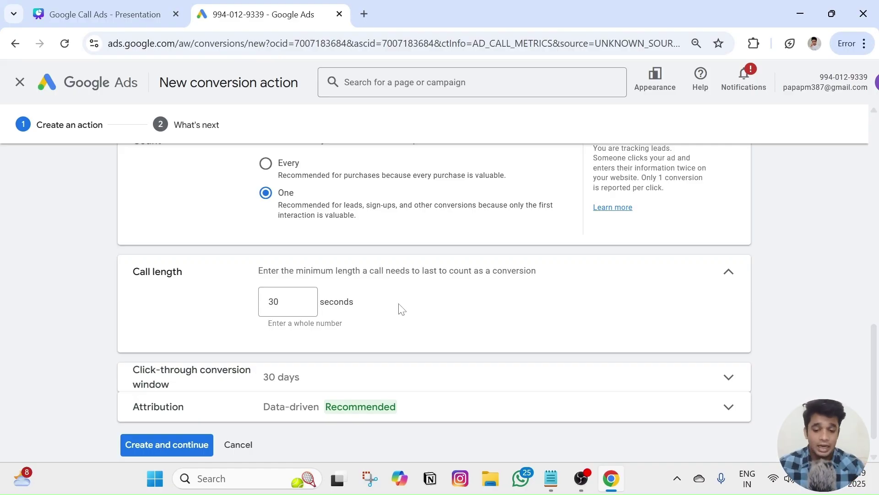
Try a minimum call length of 5 seconds and set it back to 30 seconds.
{"action": "left_click", "coordinate": [315, 308]}
{"action": "key", "text": "ctrl+a"}
{"action": "type", "text": "5"}
{"action": "left_click", "coordinate": [517, 314]}
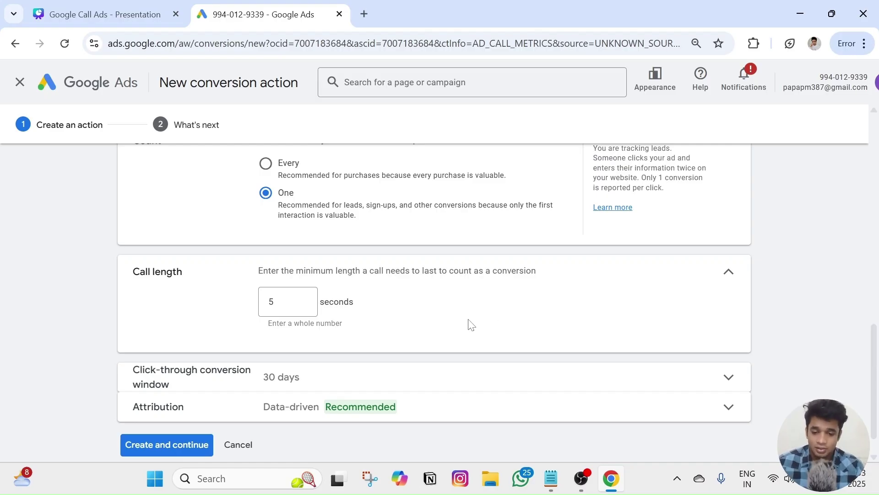
{"action": "left_click", "coordinate": [271, 301]}
{"action": "double_click", "coordinate": [270, 302]}
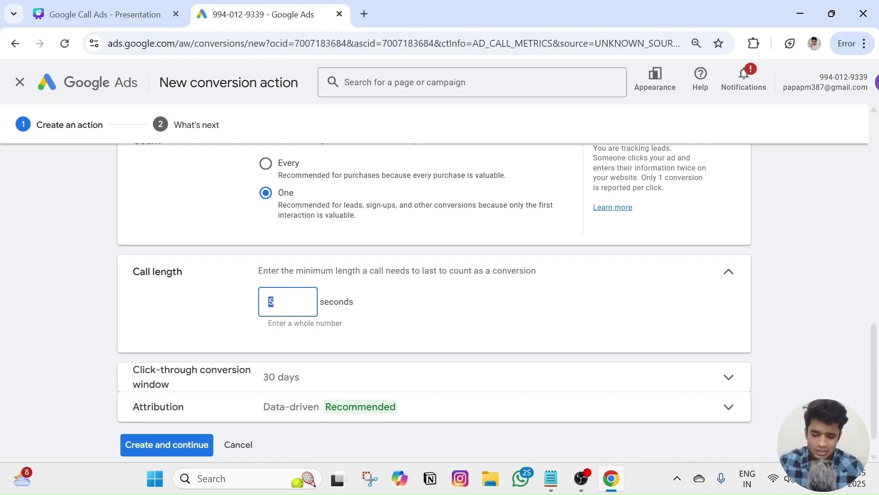
{"action": "type", "text": "30"}
{"action": "left_click", "coordinate": [228, 316]}
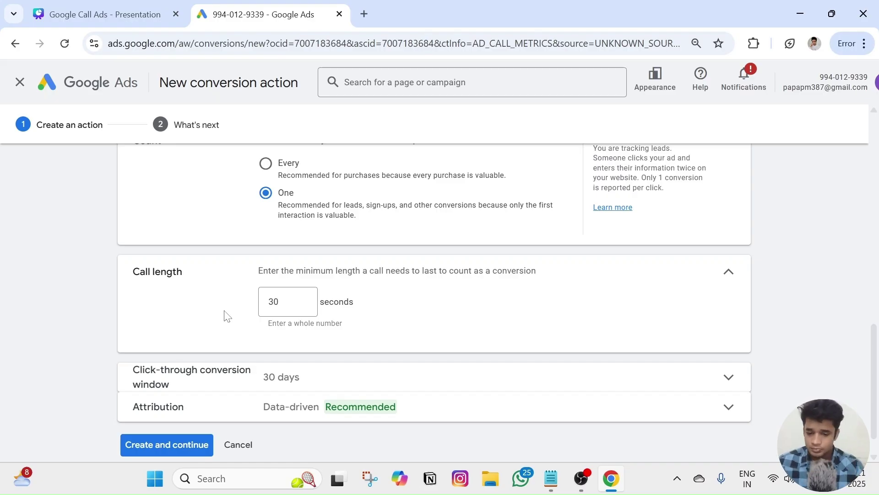
{"action": "left_click", "coordinate": [313, 302]}
{"action": "left_click_drag", "start_coordinate": [298, 302], "coordinate": [258, 305]}
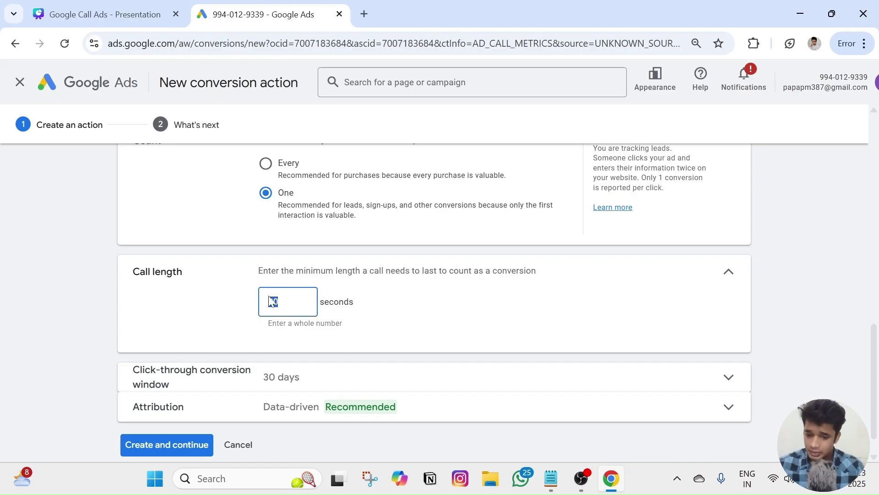
{"action": "left_click", "coordinate": [370, 288]}
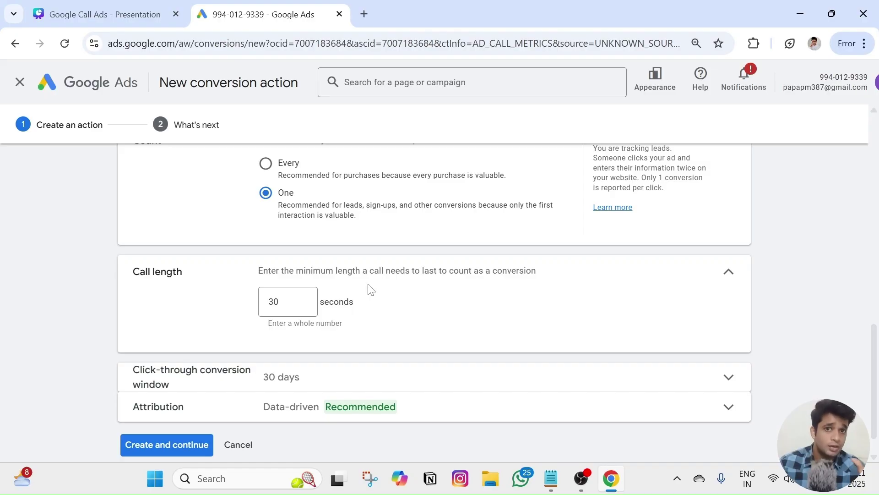
Keep the click-through conversion window at 30 days and create the conversion action, finishing its setup.
{"action": "scroll", "coordinate": [266, 343], "scroll_direction": "down", "scroll_amount": 1}
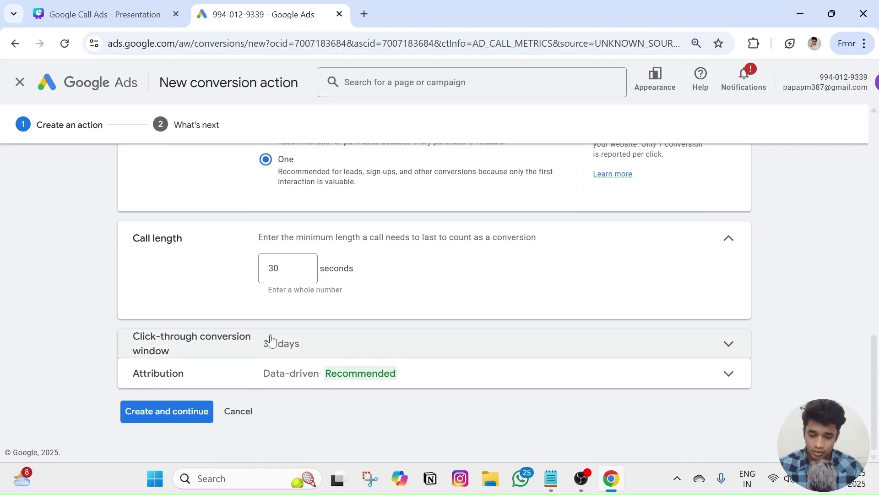
{"action": "left_click", "coordinate": [271, 340]}
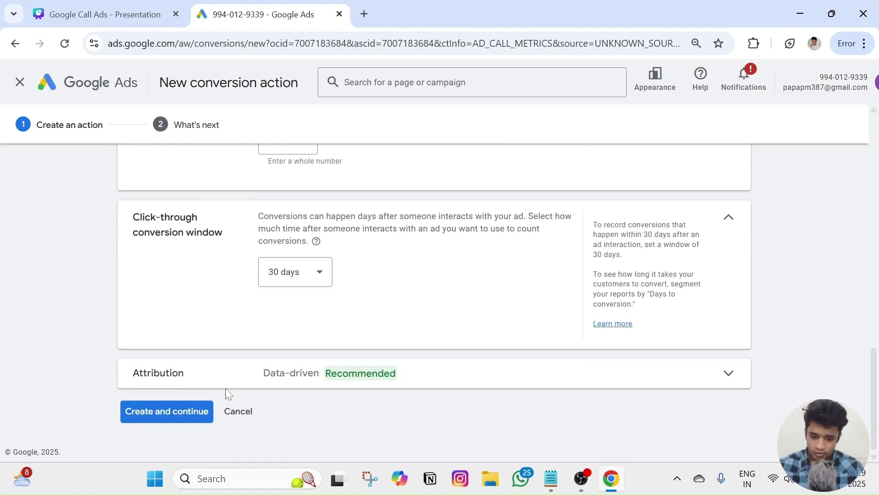
{"action": "left_click", "coordinate": [169, 413]}
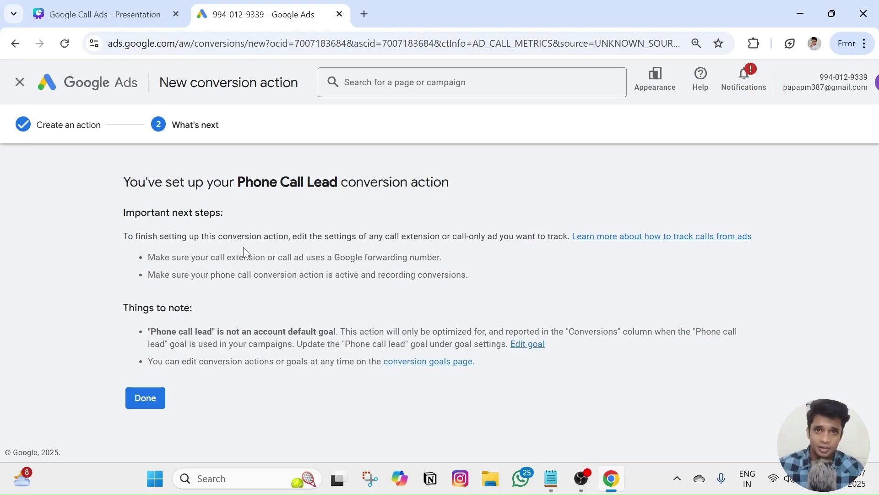
{"action": "left_click", "coordinate": [142, 405]}
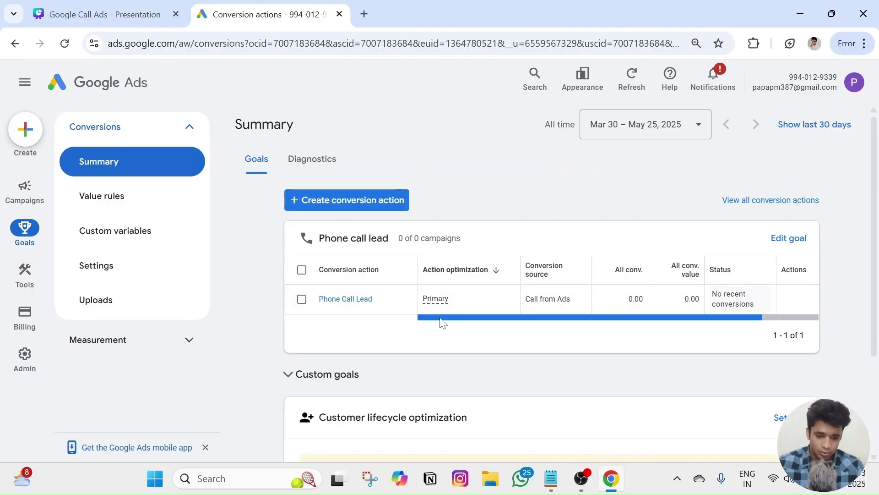
Duplicate the conversions summary in another browser tab and start creating a new campaign.
{"action": "right_click", "coordinate": [233, 12]}
{"action": "left_click", "coordinate": [275, 134]}
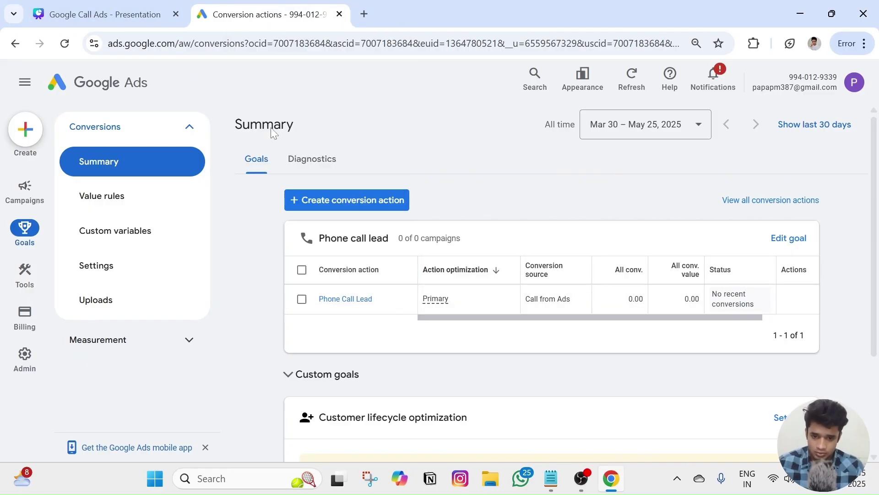
{"action": "left_click", "coordinate": [24, 131]}
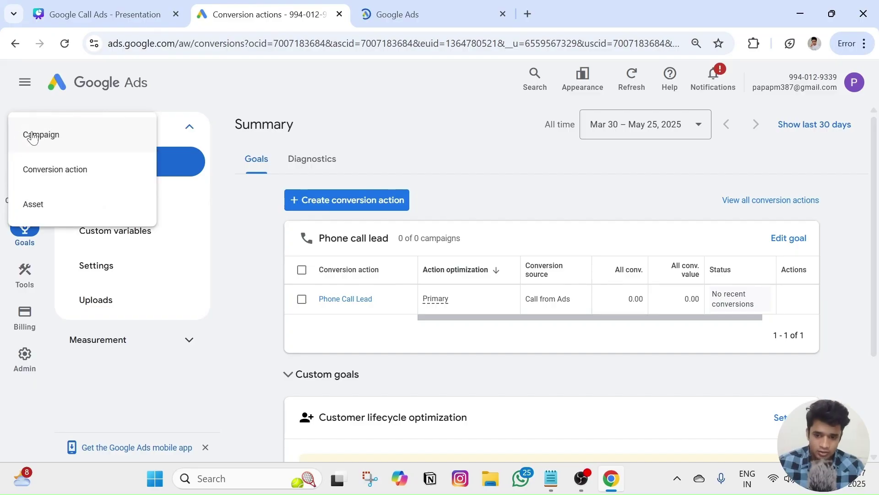
{"action": "left_click", "coordinate": [61, 141]}
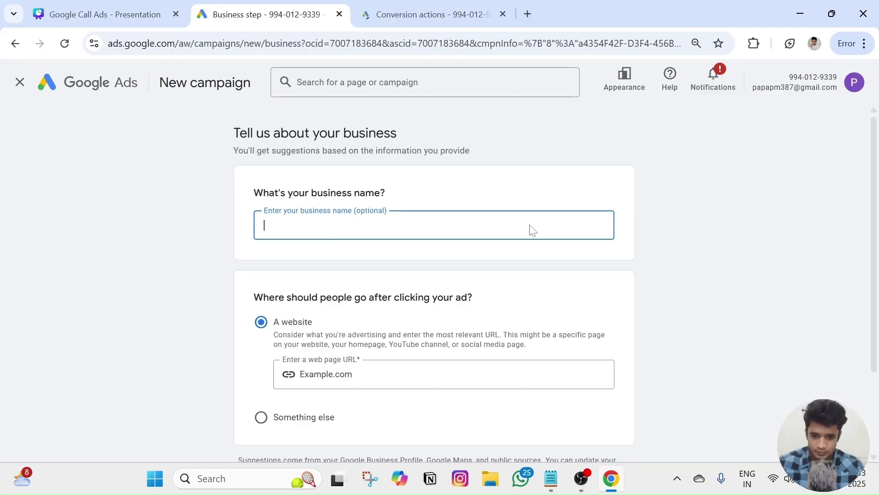
Skip the business details and choose to create the campaign without guidance as the objective.
{"action": "scroll", "coordinate": [379, 279], "scroll_direction": "down", "scroll_amount": 3}
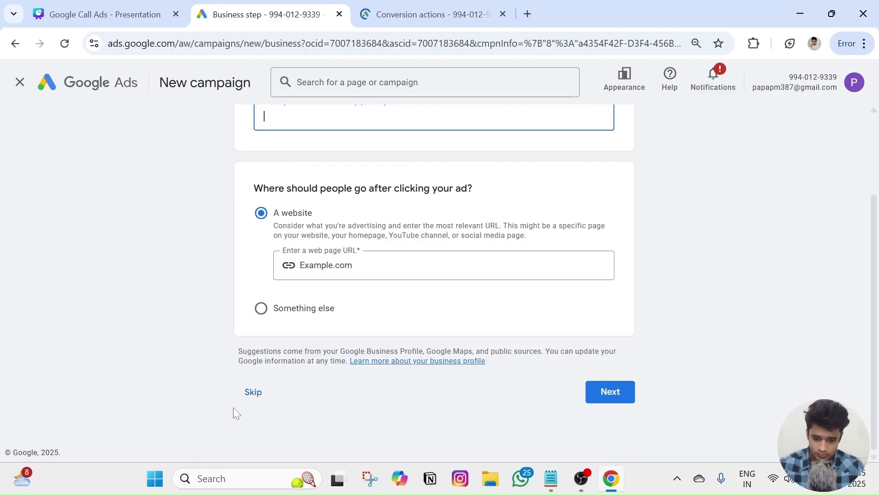
{"action": "left_click", "coordinate": [259, 400]}
{"action": "scroll", "coordinate": [367, 249], "scroll_direction": "down", "scroll_amount": 1}
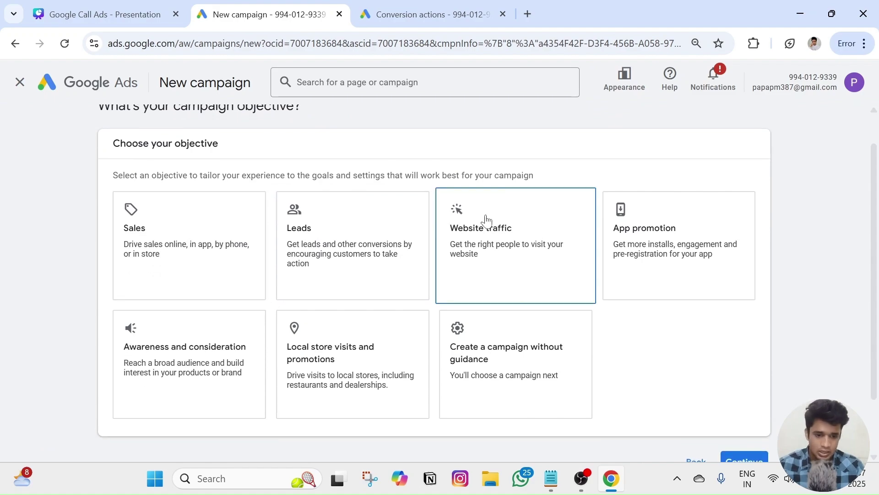
{"action": "scroll", "coordinate": [495, 238], "scroll_direction": "up", "scroll_amount": 1}
{"action": "scroll", "coordinate": [506, 323], "scroll_direction": "down", "scroll_amount": 1}
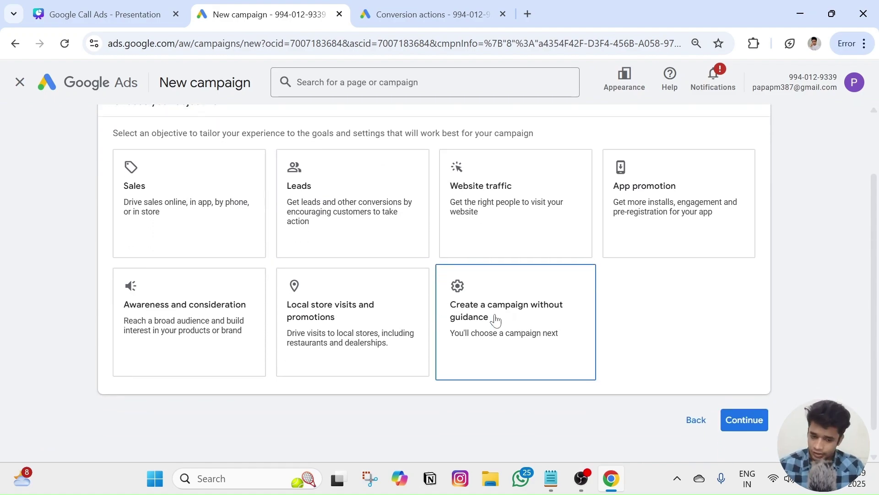
{"action": "left_click", "coordinate": [496, 321]}
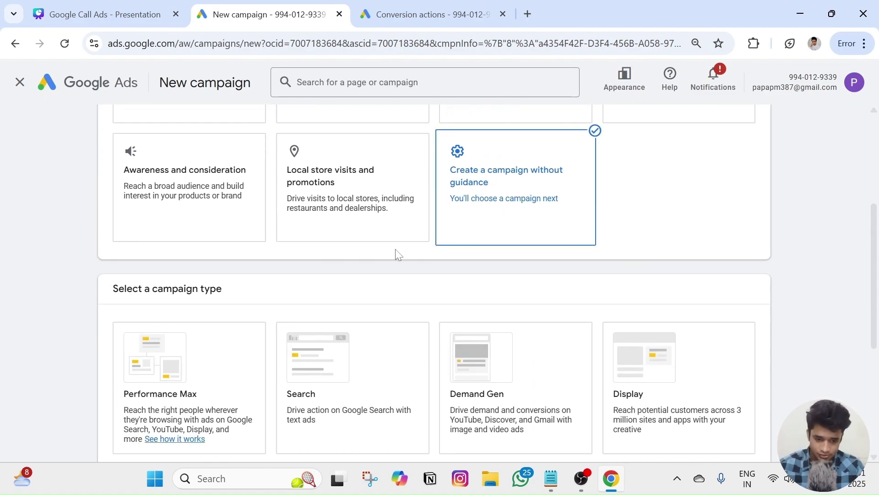
Choose Search as the campaign type.
{"action": "left_click", "coordinate": [316, 258]}
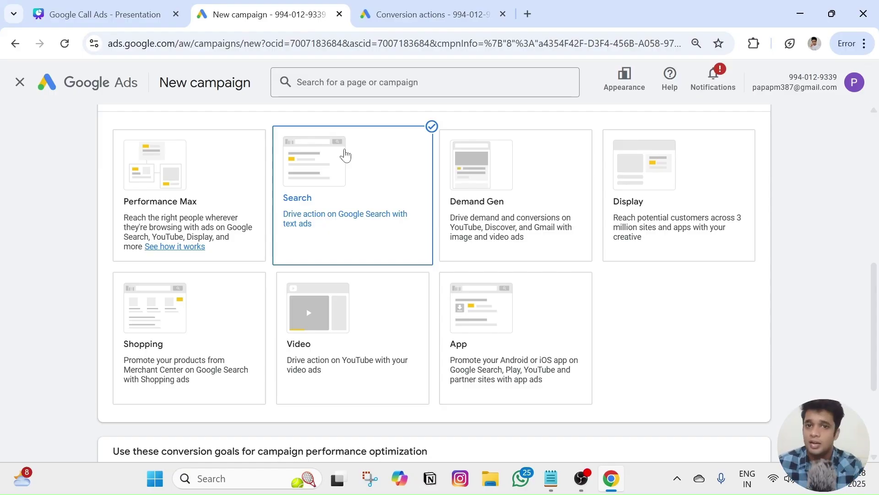
{"action": "scroll", "coordinate": [345, 156], "scroll_direction": "down", "scroll_amount": 1}
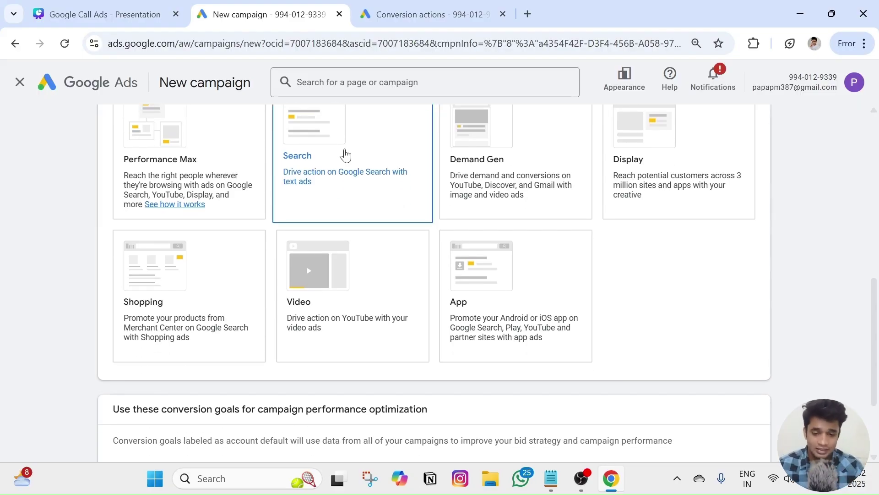
{"action": "scroll", "coordinate": [345, 156], "scroll_direction": "down", "scroll_amount": 1}
{"action": "scroll", "coordinate": [355, 133], "scroll_direction": "up", "scroll_amount": 3}
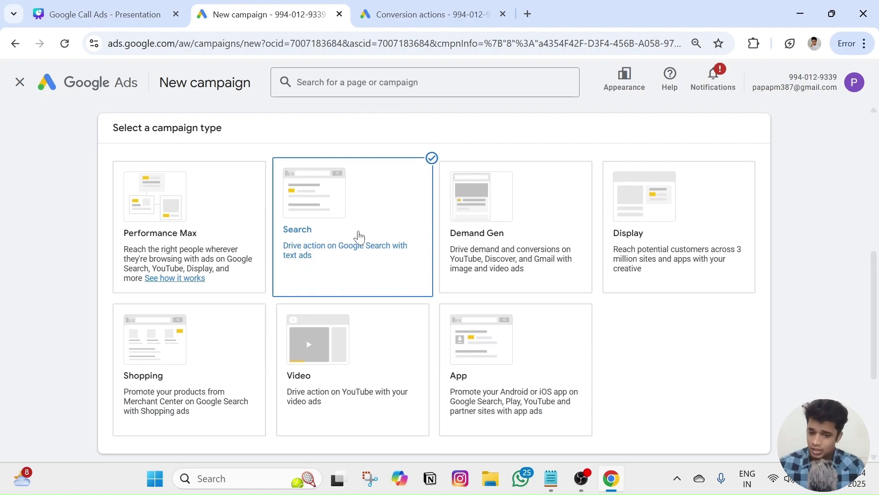
{"action": "scroll", "coordinate": [353, 234], "scroll_direction": "down", "scroll_amount": 4}
Add Phone call leads as the conversion goal for the campaign's performance optimization.
{"action": "left_click", "coordinate": [137, 348]}
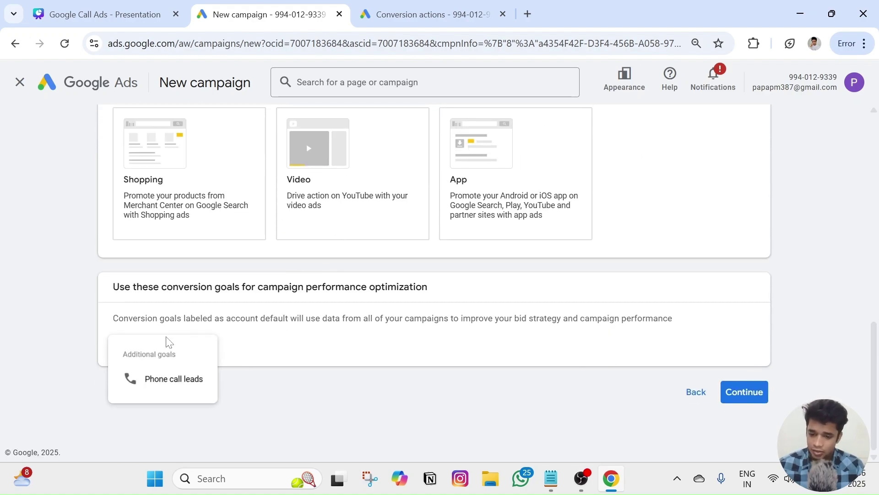
{"action": "left_click", "coordinate": [172, 383]}
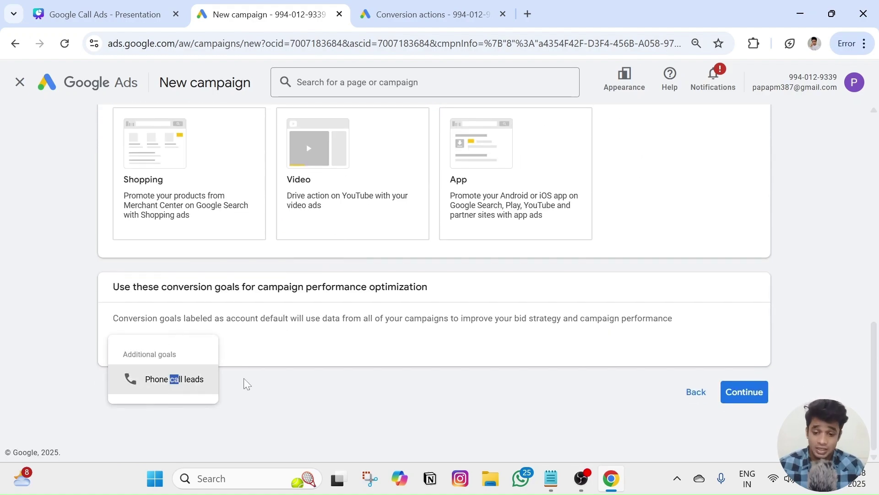
{"action": "left_click", "coordinate": [418, 14]}
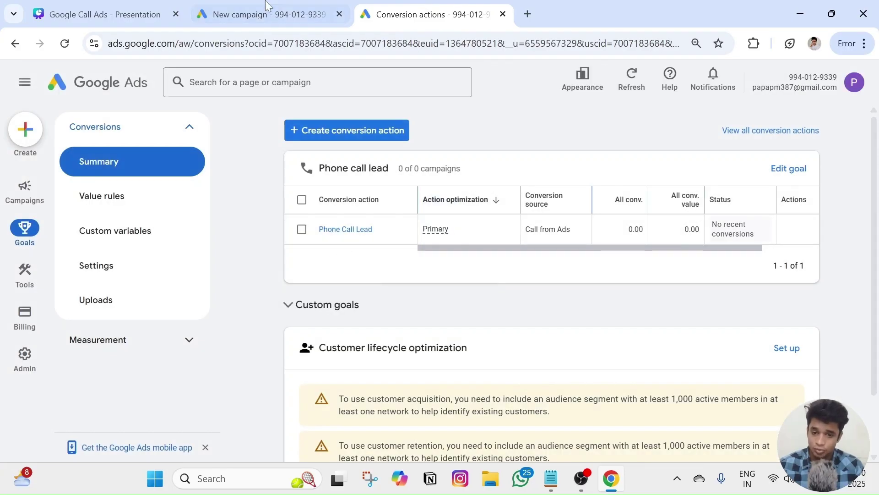
{"action": "left_click", "coordinate": [265, 10]}
{"action": "left_click", "coordinate": [143, 347]}
{"action": "left_click", "coordinate": [169, 385]}
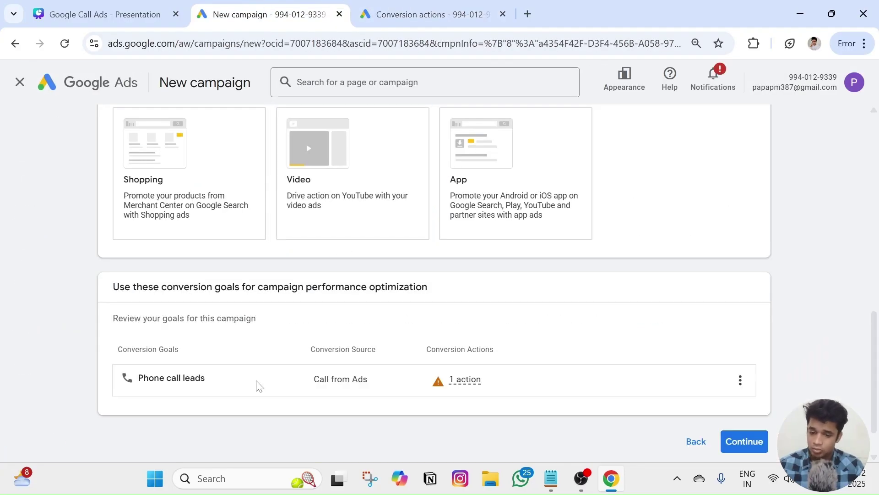
{"action": "scroll", "coordinate": [481, 373], "scroll_direction": "down", "scroll_amount": 1}
{"action": "mouse_move", "coordinate": [458, 342]}
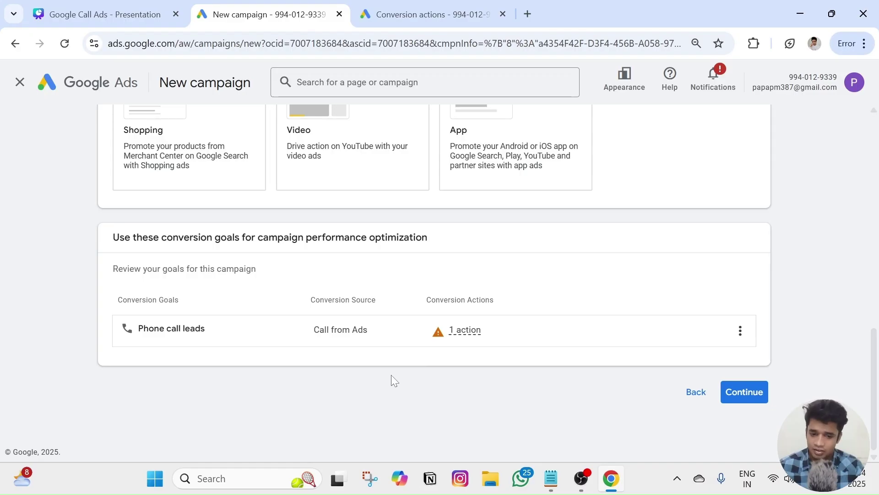
Check the Phone Call Lead action's status in the conversions summary, return to the new campaign and dismiss the battery notices.
{"action": "left_click", "coordinate": [412, 189]}
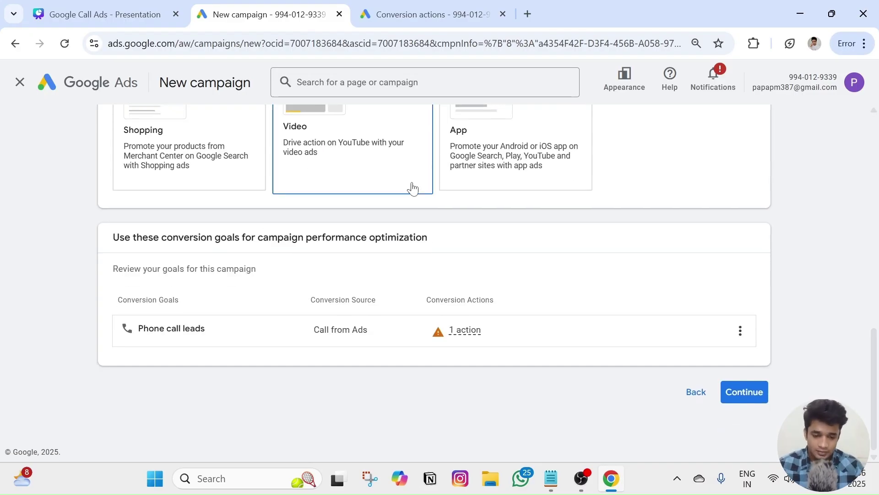
{"action": "left_click", "coordinate": [436, 7]}
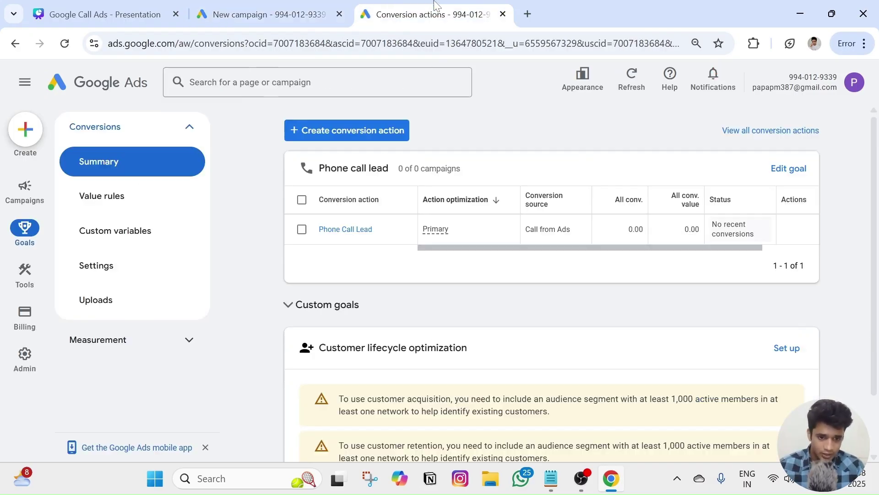
{"action": "scroll", "coordinate": [732, 293], "scroll_direction": "up", "scroll_amount": 2}
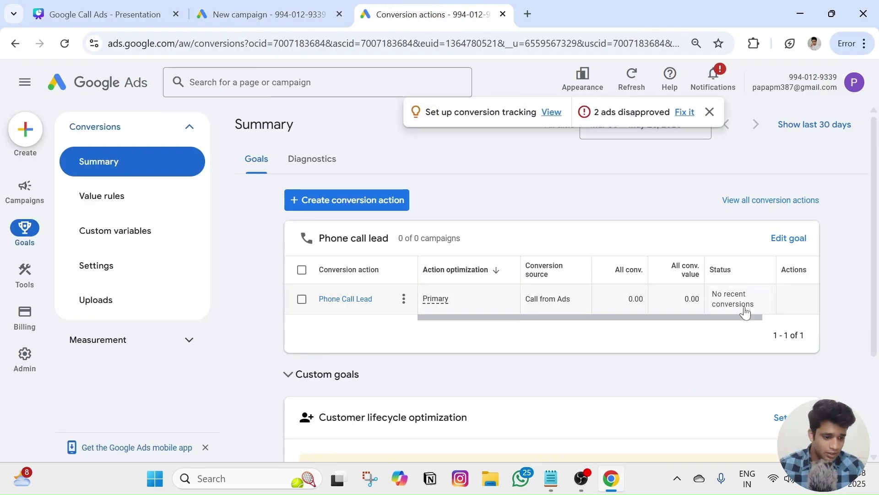
{"action": "left_click", "coordinate": [266, 14]}
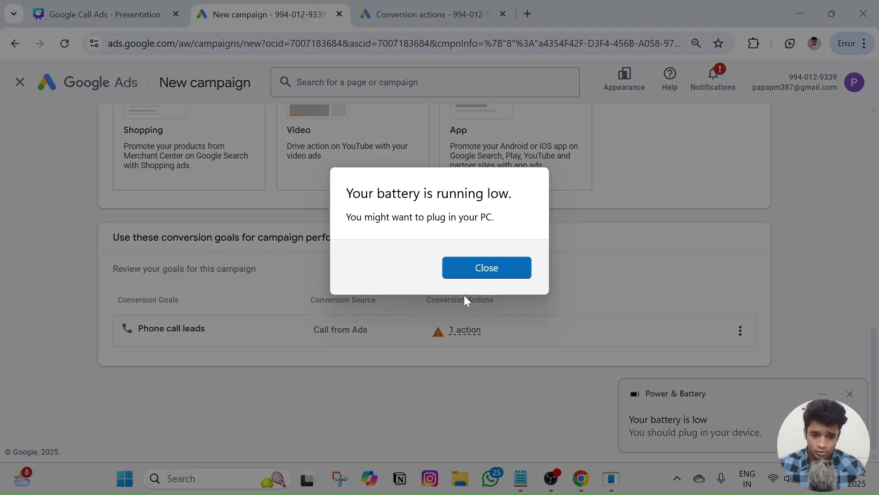
{"action": "left_click", "coordinate": [492, 271]}
{"action": "left_click", "coordinate": [851, 395]}
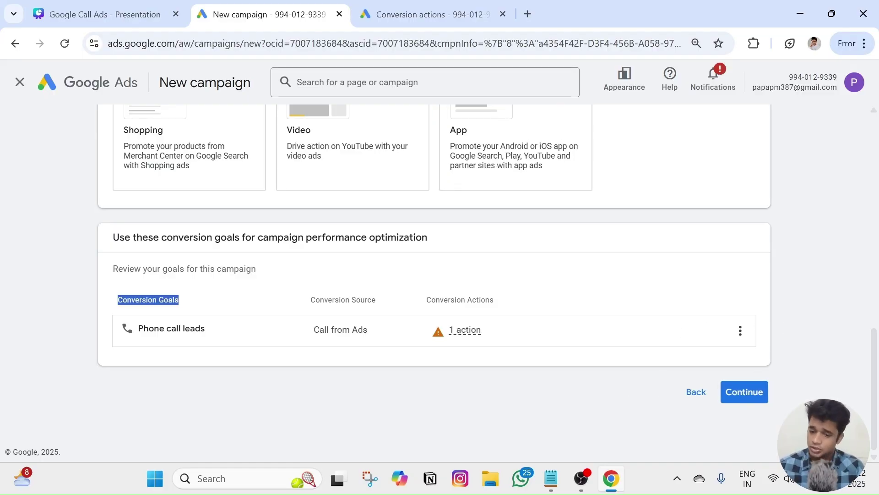
Accept the campaign's conversion goals and select Phone calls as the wanted result, with India as the phone number's country.
{"action": "left_click", "coordinate": [739, 391]}
{"action": "scroll", "coordinate": [486, 329], "scroll_direction": "down", "scroll_amount": 3}
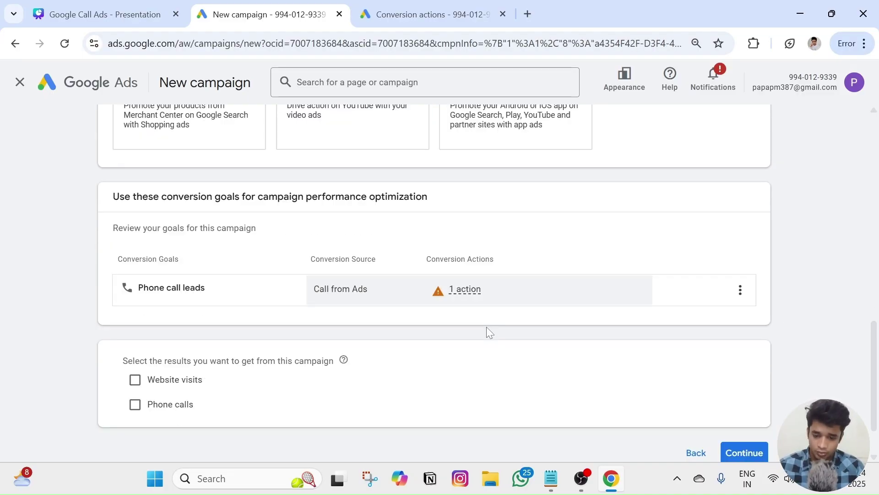
{"action": "double_click", "coordinate": [280, 293]}
{"action": "triple_click", "coordinate": [280, 298]}
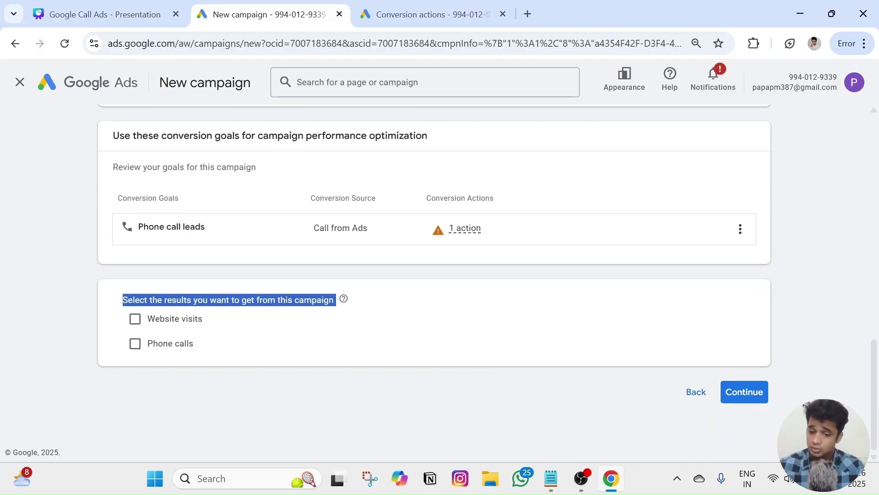
{"action": "left_click", "coordinate": [135, 344]}
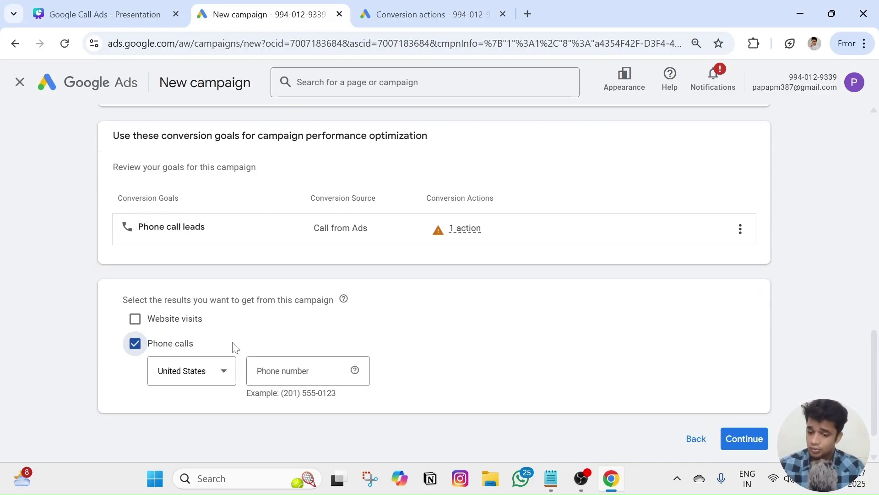
{"action": "left_click", "coordinate": [192, 371]}
{"action": "scroll", "coordinate": [196, 362], "scroll_direction": "down", "scroll_amount": 2}
{"action": "scroll", "coordinate": [197, 362], "scroll_direction": "up", "scroll_amount": 20}
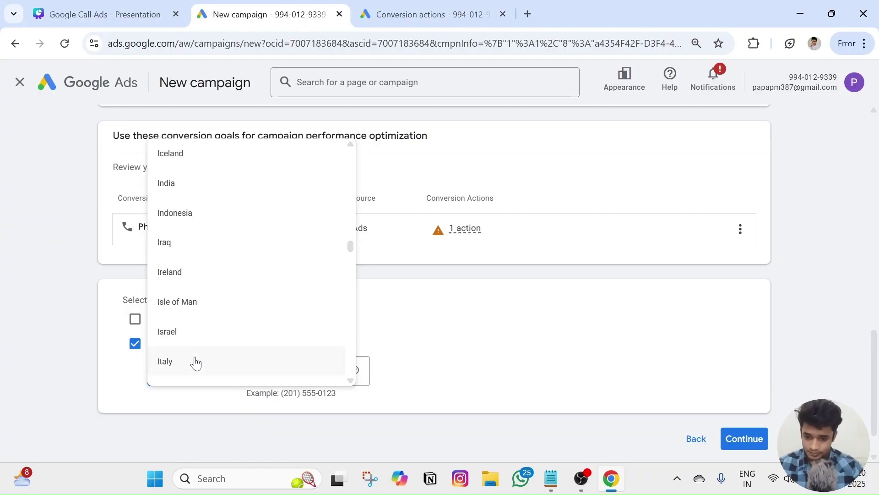
{"action": "left_click", "coordinate": [183, 190]}
Enter the example phone number without its leading zero for the Phone calls result and continue to the campaign name.
{"action": "left_click_drag", "start_coordinate": [330, 399], "coordinate": [285, 393]}
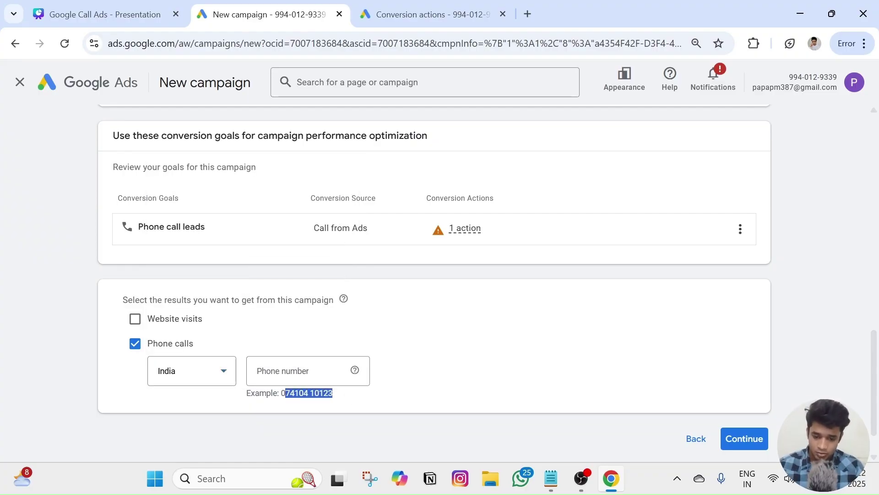
{"action": "key", "text": "ctrl+c"}
{"action": "left_click", "coordinate": [285, 370]}
{"action": "key", "text": "ctrl+v"}
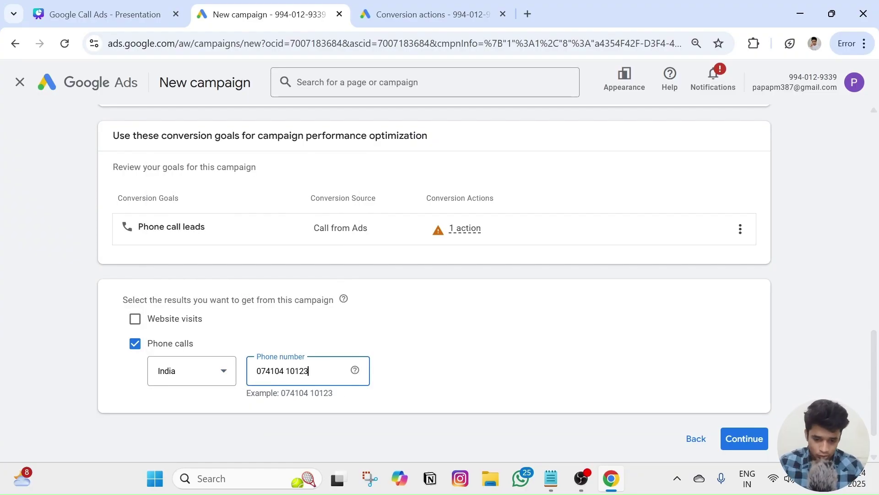
{"action": "key", "text": "BackSpace"}
{"action": "key", "text": "Home"}
{"action": "key", "text": "Delete"}
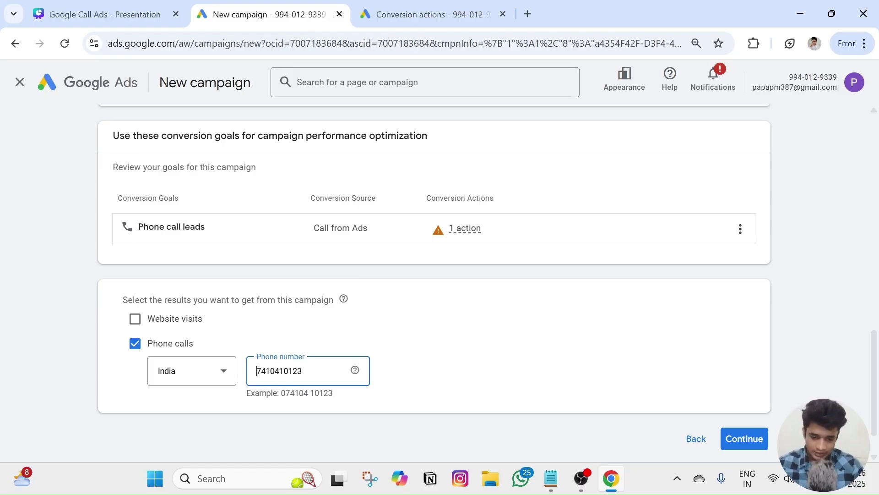
{"action": "key", "text": "End"}
{"action": "left_click", "coordinate": [753, 346]}
{"action": "scroll", "coordinate": [779, 370], "scroll_direction": "down", "scroll_amount": 1}
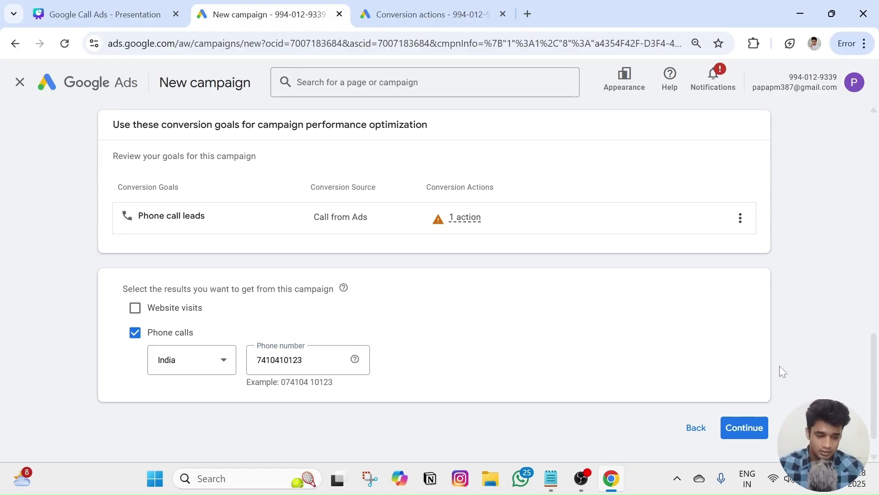
{"action": "left_click", "coordinate": [748, 393]}
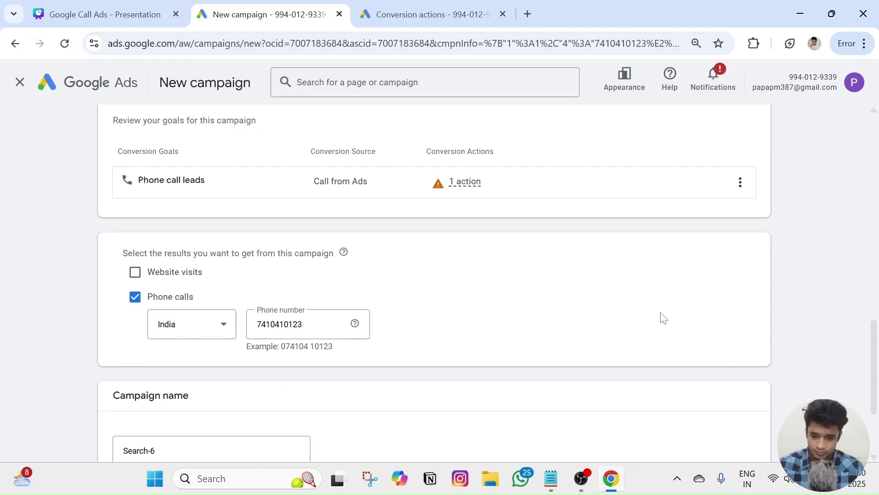
Name the campaign "Call Only Campaign" and continue to the bidding settings.
{"action": "scroll", "coordinate": [662, 316], "scroll_direction": "down", "scroll_amount": 2}
{"action": "triple_click", "coordinate": [253, 323]}
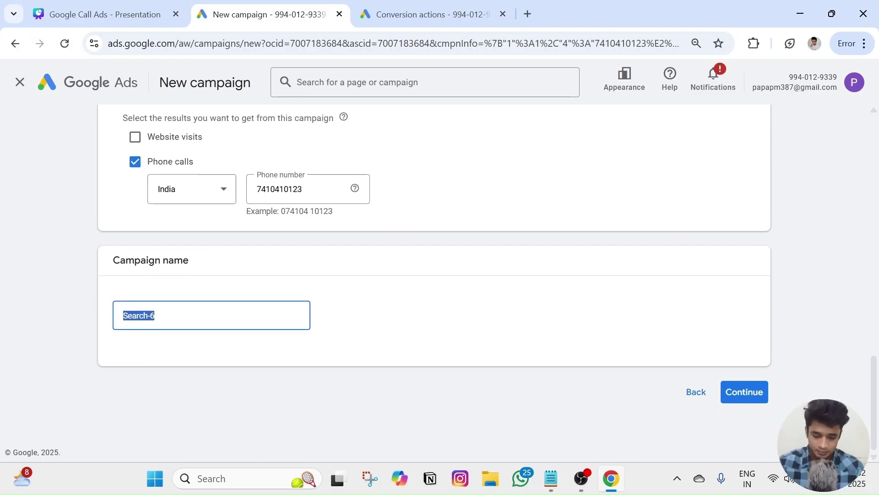
{"action": "type", "text": "Call Onl"}
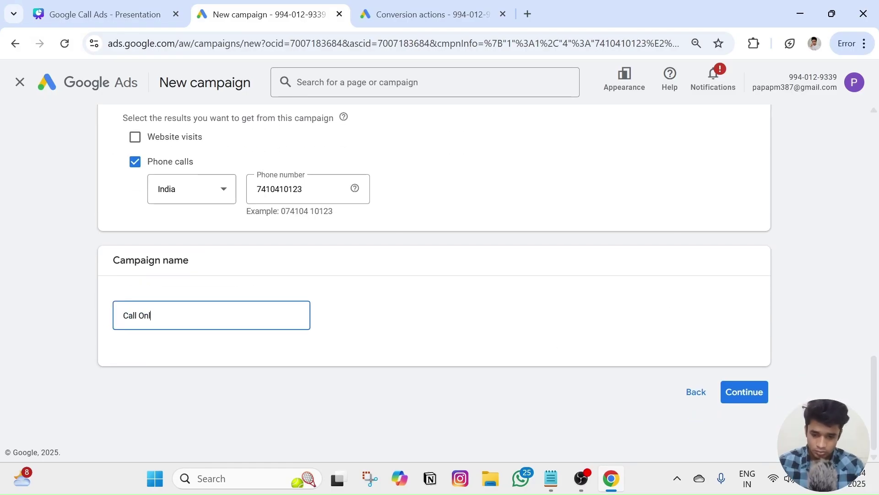
{"action": "type", "text": "y Camaign"}
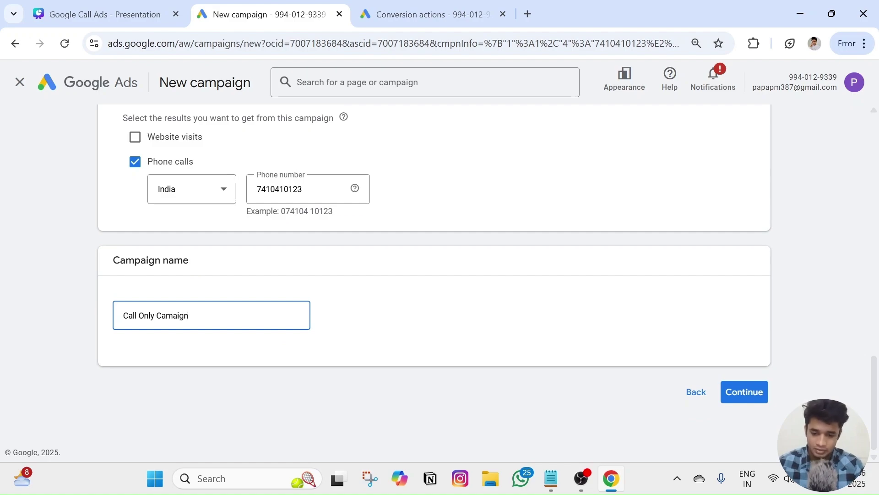
{"action": "key", "text": "Left"}
{"action": "key", "text": "Left"}
{"action": "key", "text": "Left"}
{"action": "key", "text": "Left"}
{"action": "type", "text": "p"}
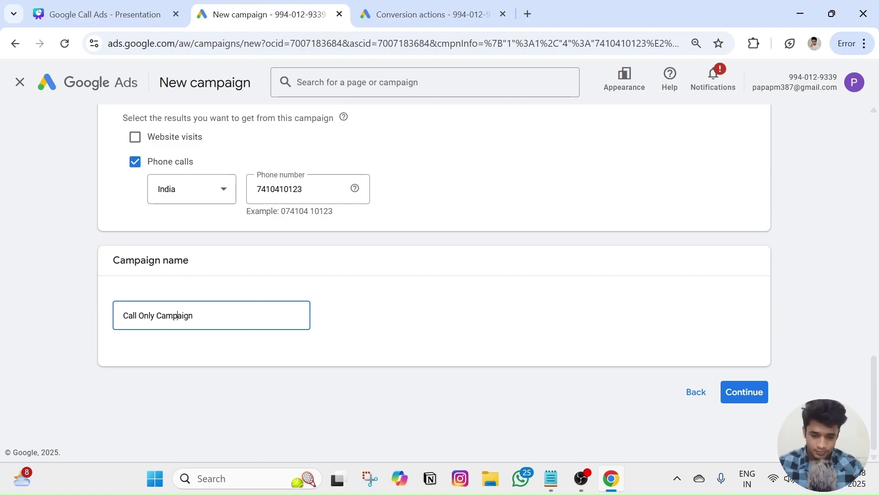
{"action": "left_click", "coordinate": [742, 394]}
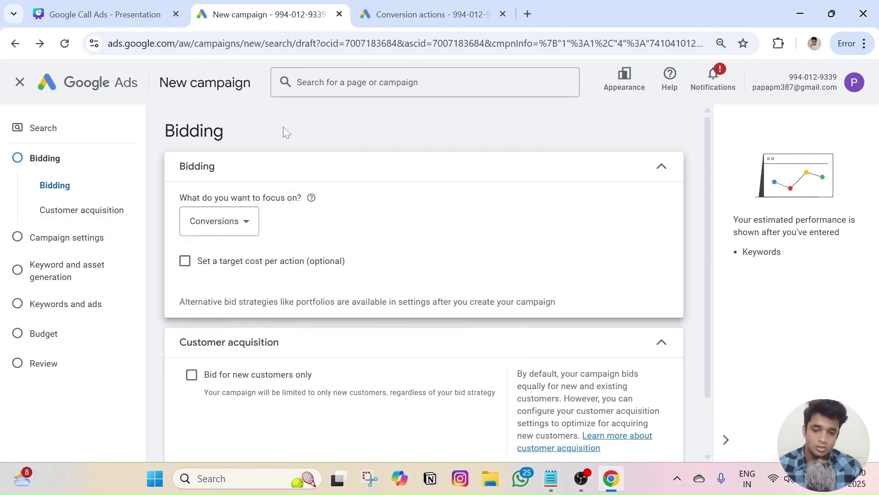
Set the campaign's bidding focus to Clicks.
{"action": "left_click", "coordinate": [232, 222]}
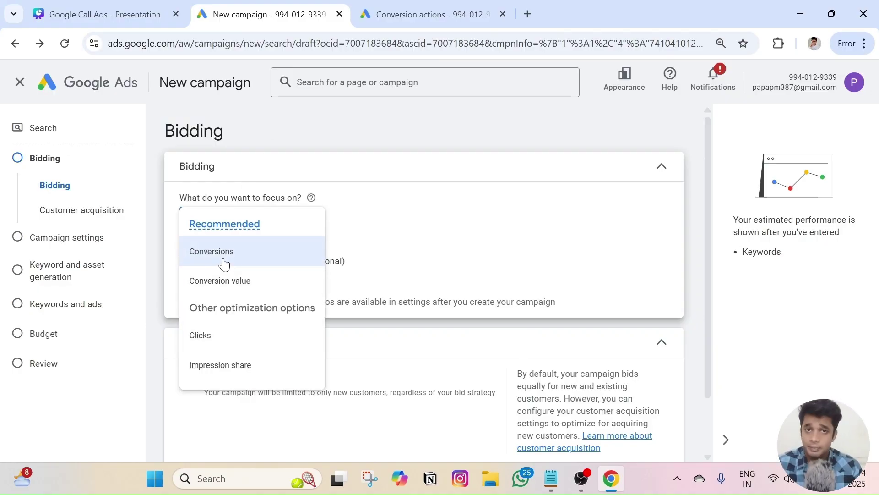
{"action": "left_click", "coordinate": [210, 338]}
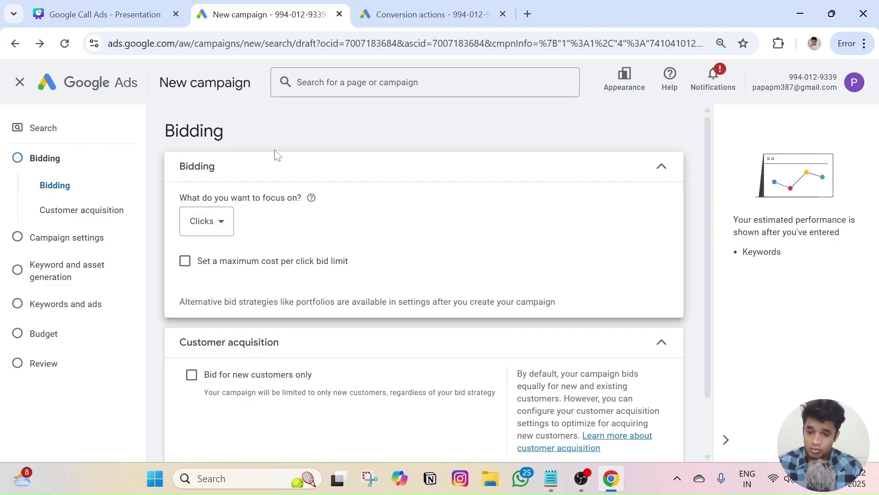
{"action": "left_click", "coordinate": [214, 222]}
{"action": "left_click", "coordinate": [201, 336]}
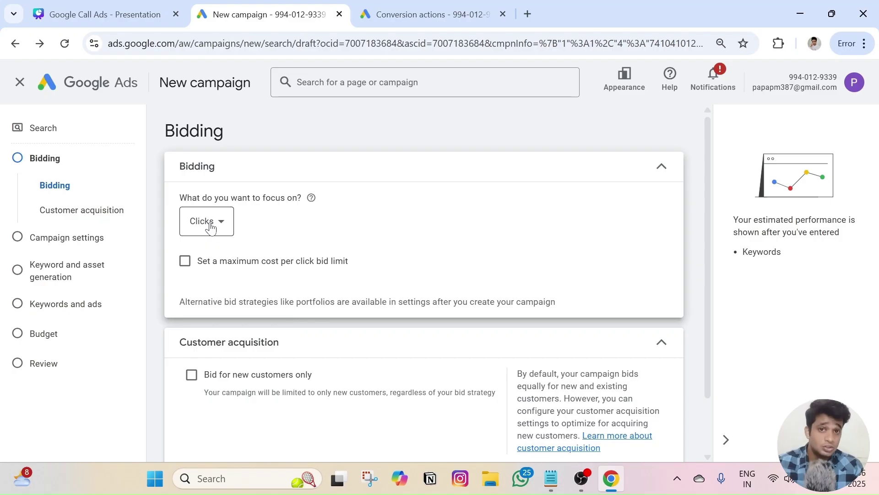
Look at the Phone Call Lead action in the conversions summary, return to the new campaign and set the bidding focus to Conversions.
{"action": "left_click", "coordinate": [426, 14]}
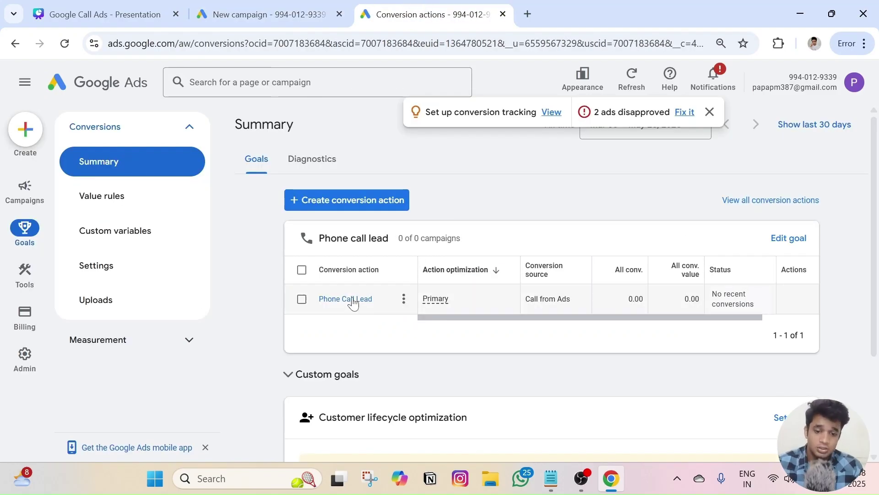
{"action": "left_click", "coordinate": [266, 14]}
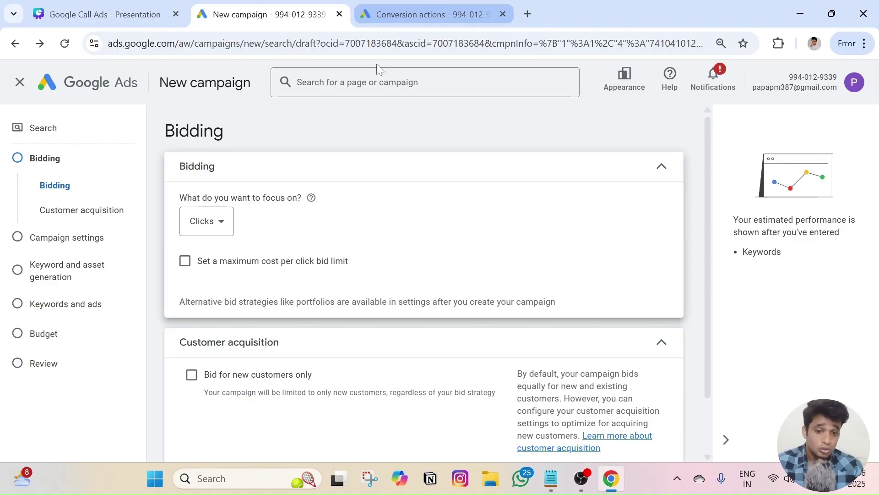
{"action": "left_click", "coordinate": [216, 222]}
{"action": "left_click", "coordinate": [223, 254]}
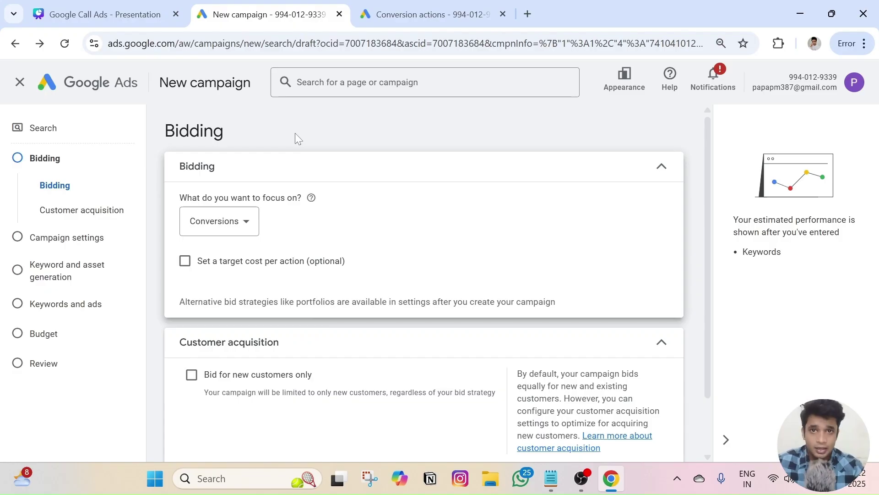
Compare the Phone Call Lead action's optimization type in the conversions summary with the new campaign's bidding focus.
{"action": "left_click", "coordinate": [426, 14]}
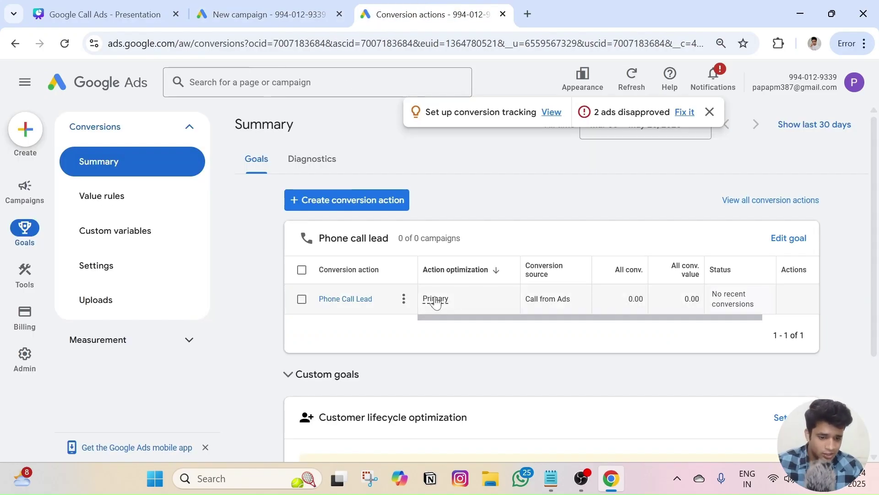
{"action": "left_click", "coordinate": [274, 7]}
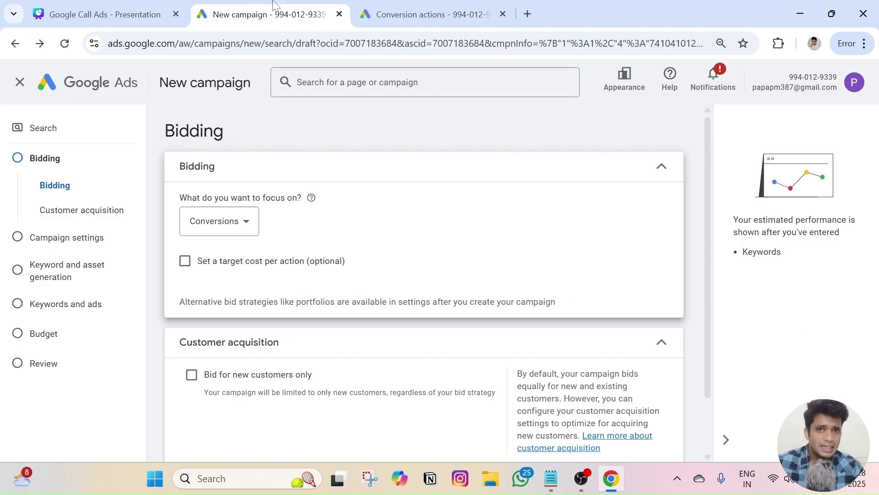
{"action": "left_click", "coordinate": [401, 10]}
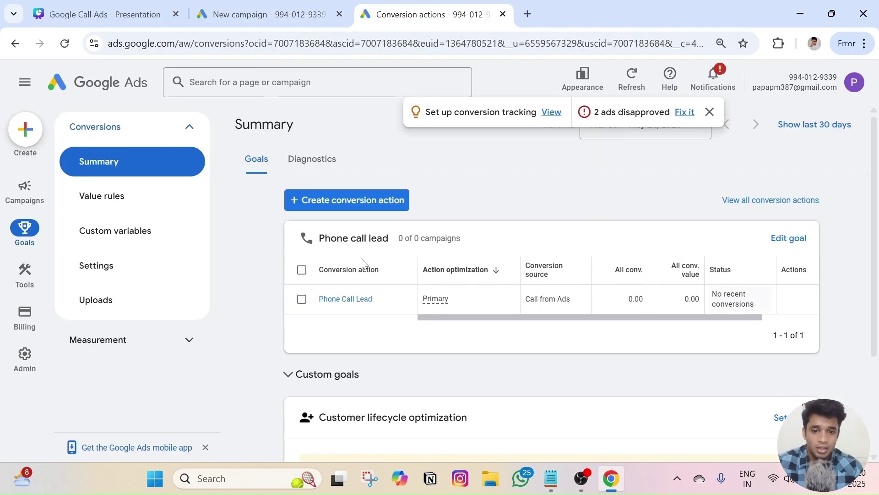
{"action": "left_click", "coordinate": [269, 6]}
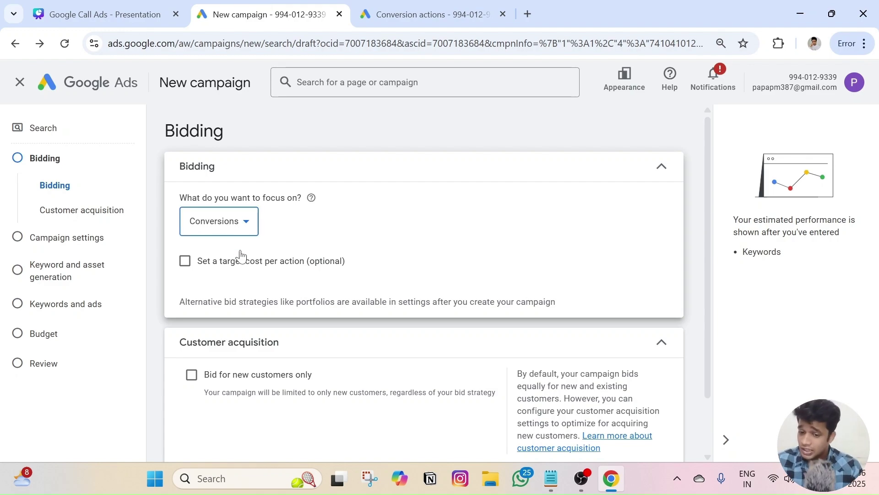
{"action": "left_click", "coordinate": [230, 232]}
{"action": "left_click", "coordinate": [226, 251]}
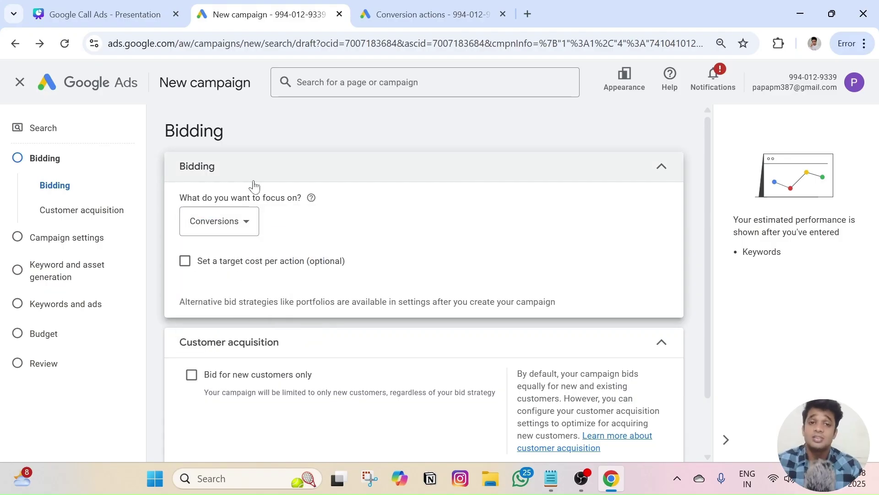
Read the explanation of the Phone Call Lead action's Primary optimization and review the bidding focus options against it.
{"action": "left_click", "coordinate": [413, 15]}
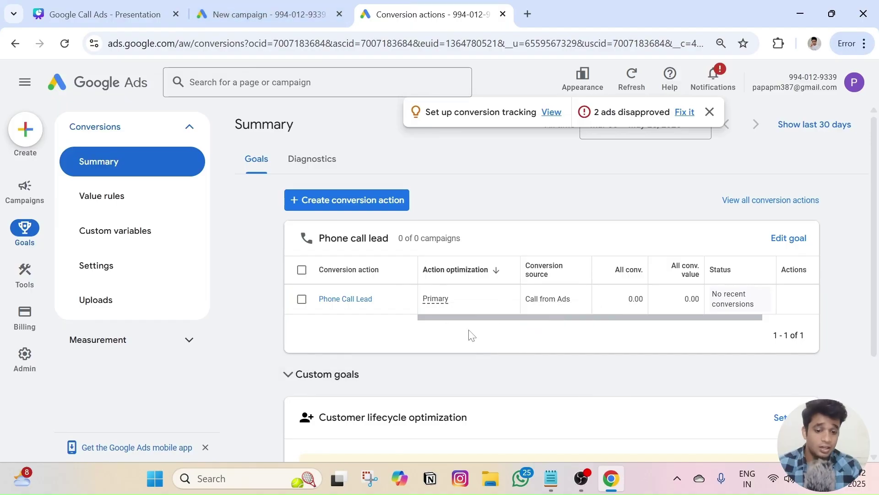
{"action": "mouse_move", "coordinate": [443, 305]}
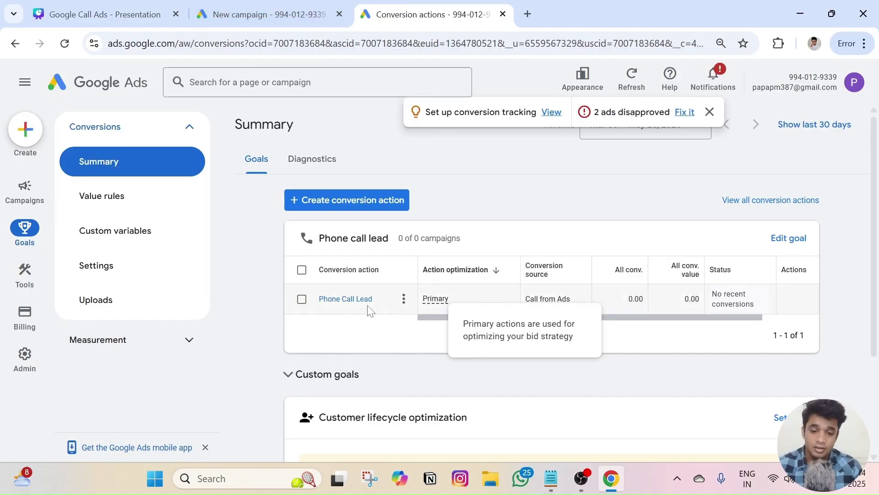
{"action": "left_click", "coordinate": [257, 7]}
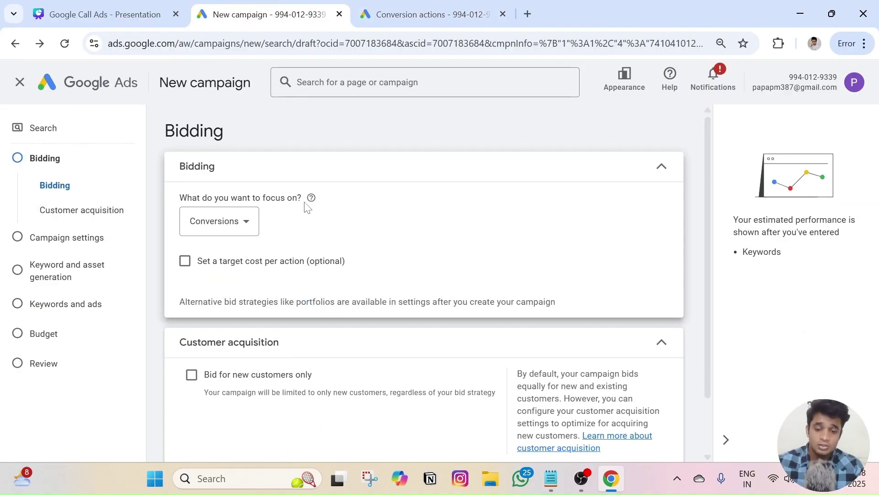
{"action": "left_click", "coordinate": [251, 215]}
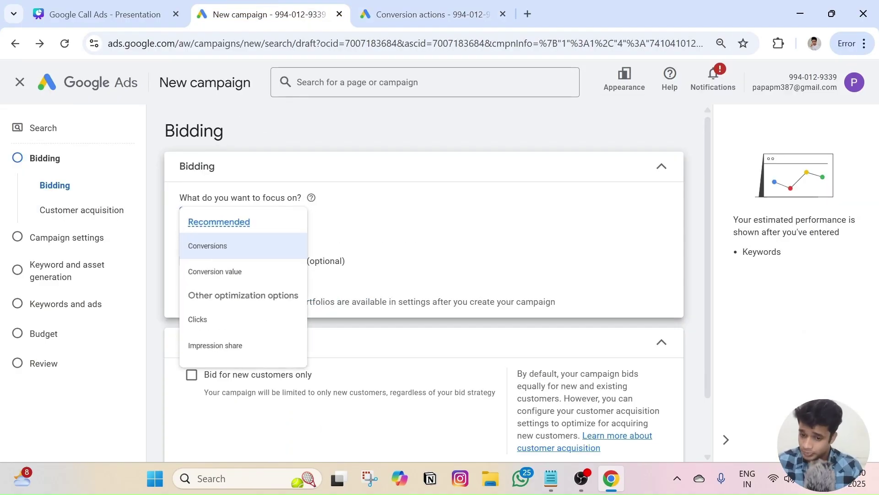
{"action": "left_click", "coordinate": [221, 257]}
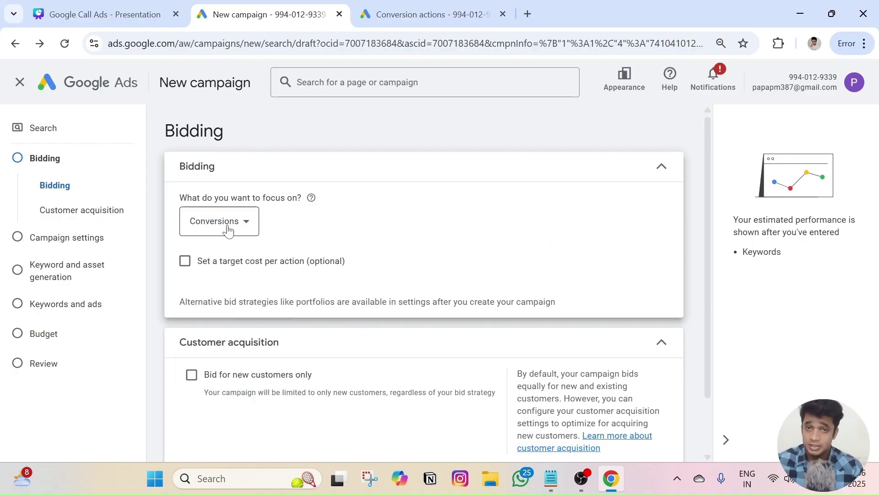
{"action": "left_click", "coordinate": [430, 14]}
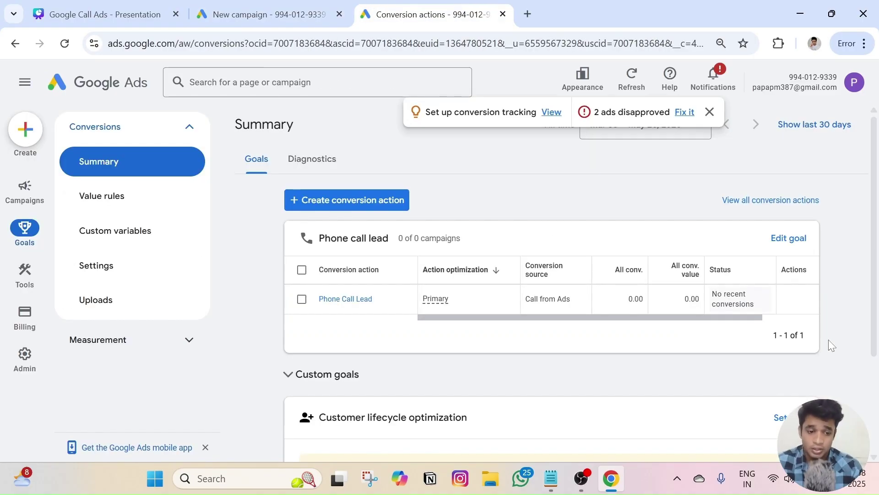
{"action": "left_click", "coordinate": [270, 16]}
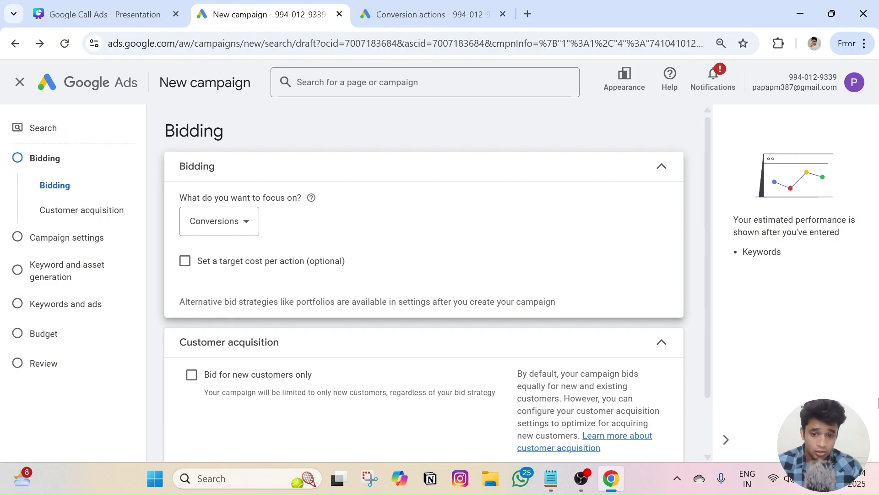
Choose Clicks as the campaign's bidding focus and reopen the conversions summary.
{"action": "left_click", "coordinate": [217, 221]}
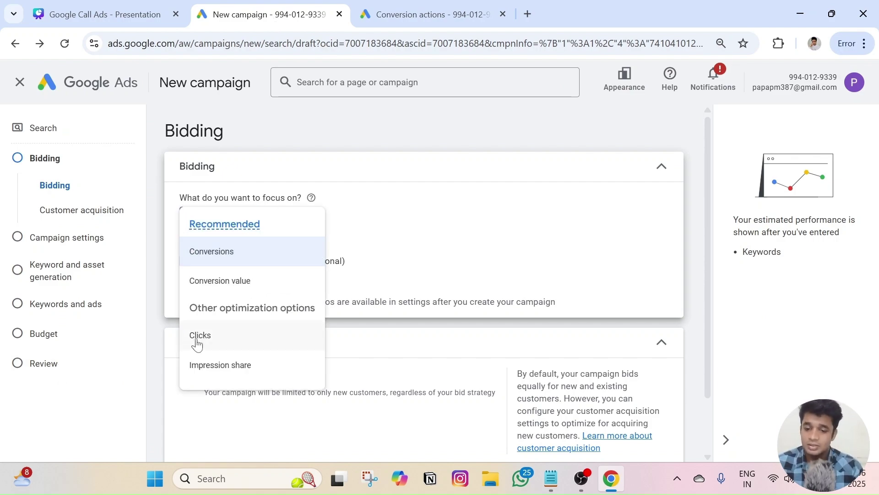
{"action": "left_click", "coordinate": [195, 339]}
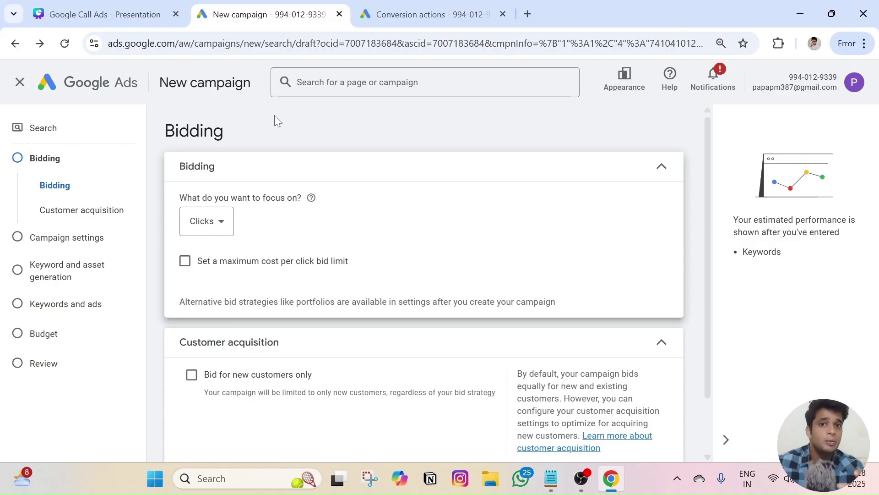
{"action": "left_click", "coordinate": [367, 9]}
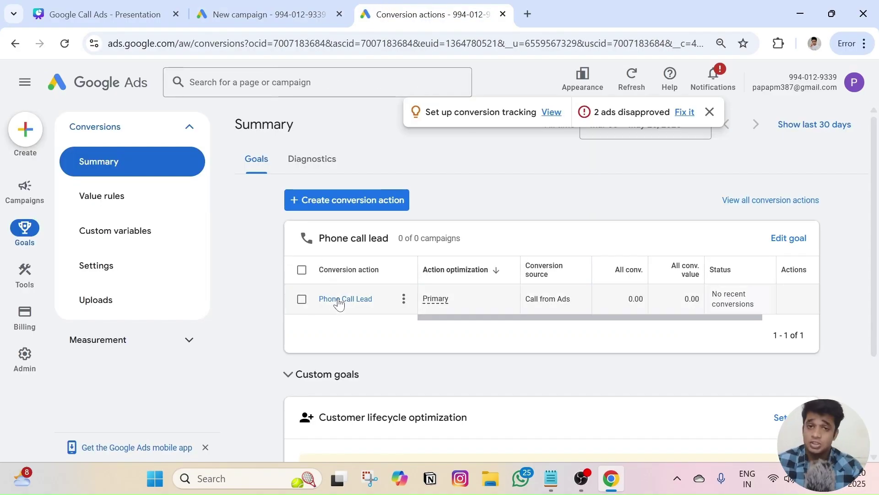
Return to the new campaign and switch its bidding focus to Conversions.
{"action": "left_click", "coordinate": [259, 7]}
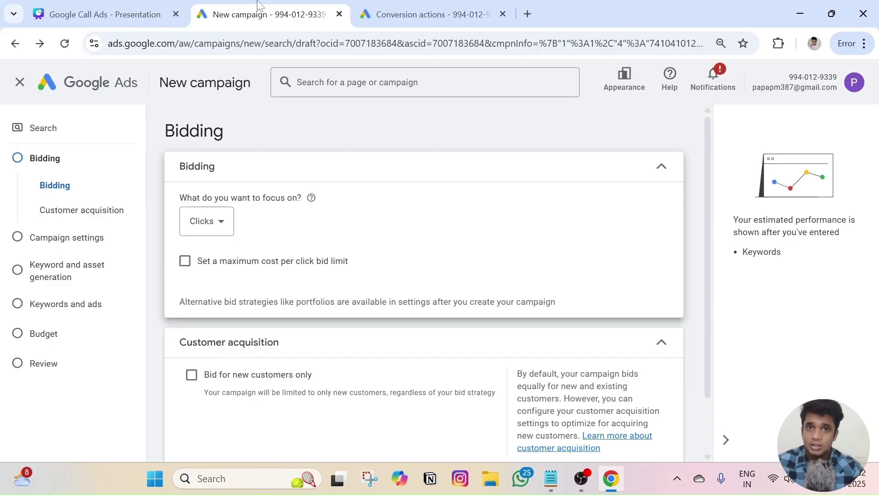
{"action": "left_click", "coordinate": [203, 229]}
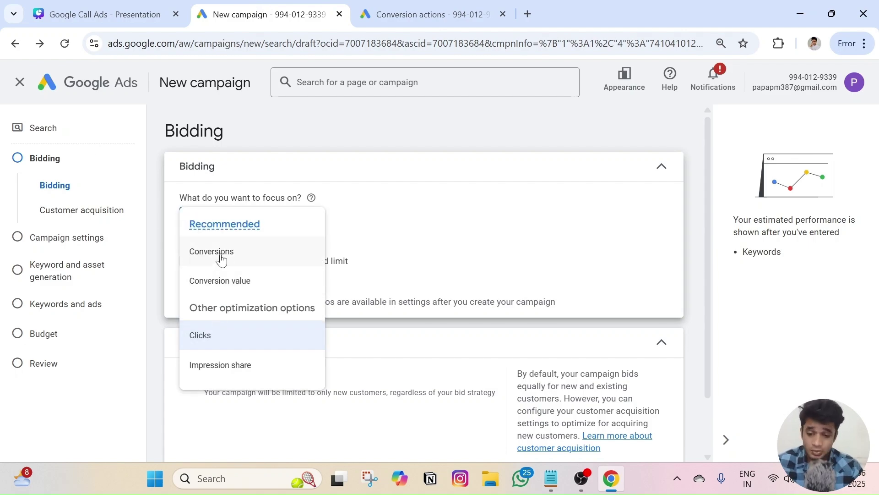
{"action": "left_click", "coordinate": [281, 122]}
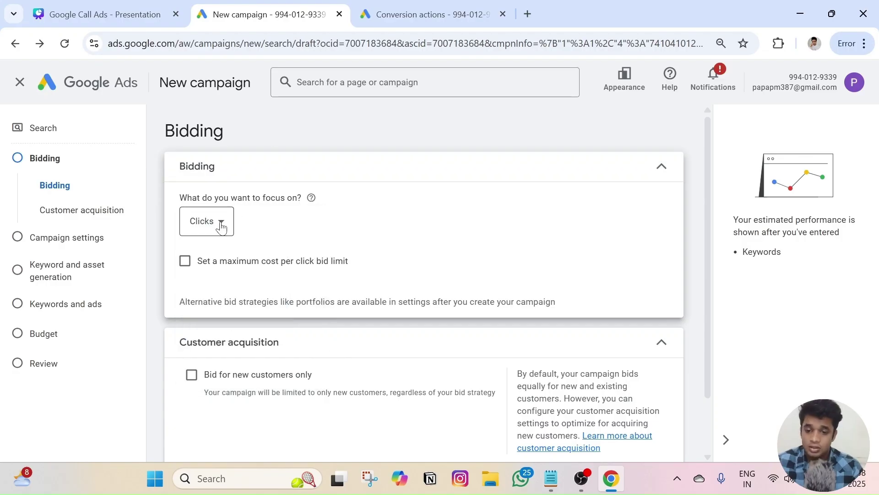
{"action": "left_click", "coordinate": [221, 226]}
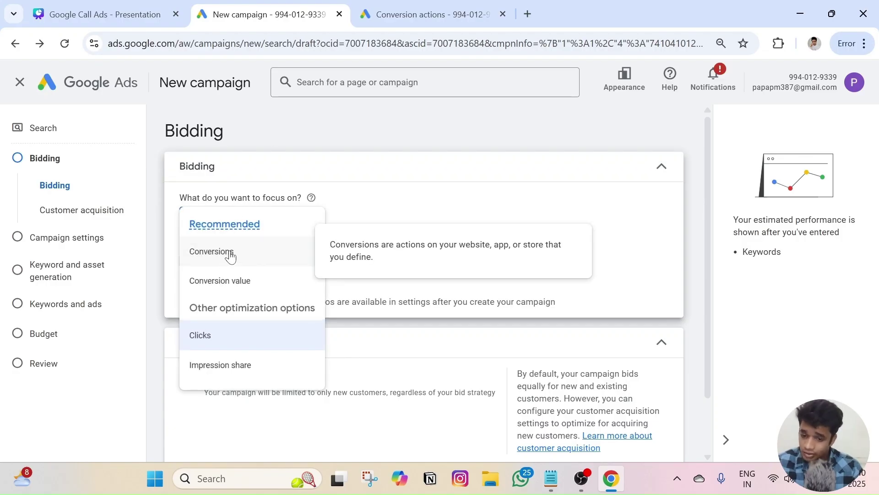
{"action": "left_click", "coordinate": [230, 255]}
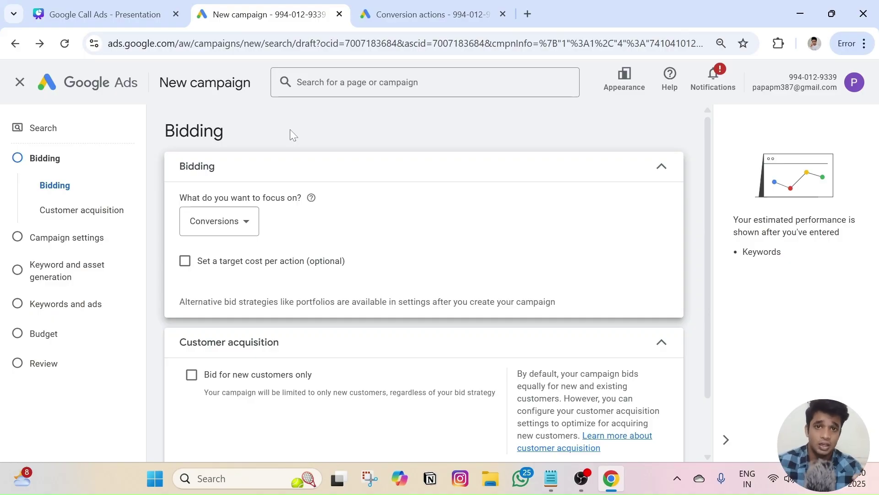
Check the Phone Call Lead action in the conversions summary again, then set the new campaign's bidding focus to Clicks.
{"action": "key", "text": "ctrl+Tab"}
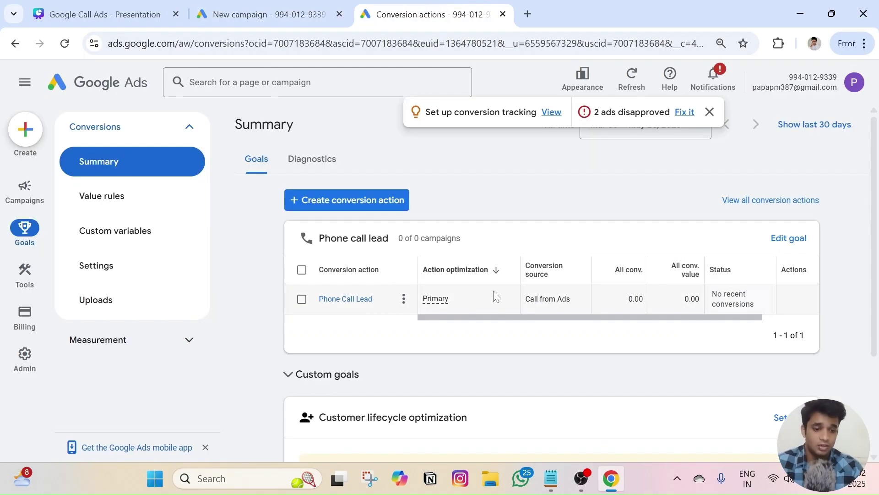
{"action": "left_click", "coordinate": [263, 14]}
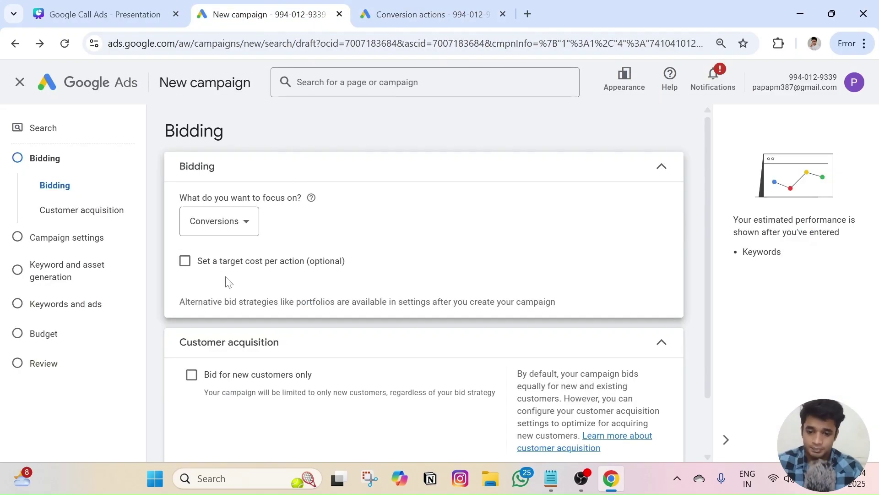
{"action": "left_click", "coordinate": [215, 231]}
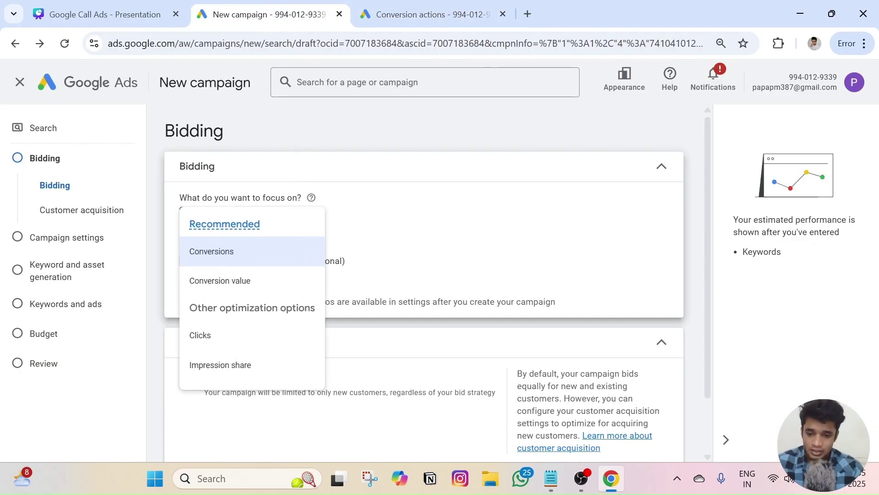
{"action": "left_click", "coordinate": [239, 342]}
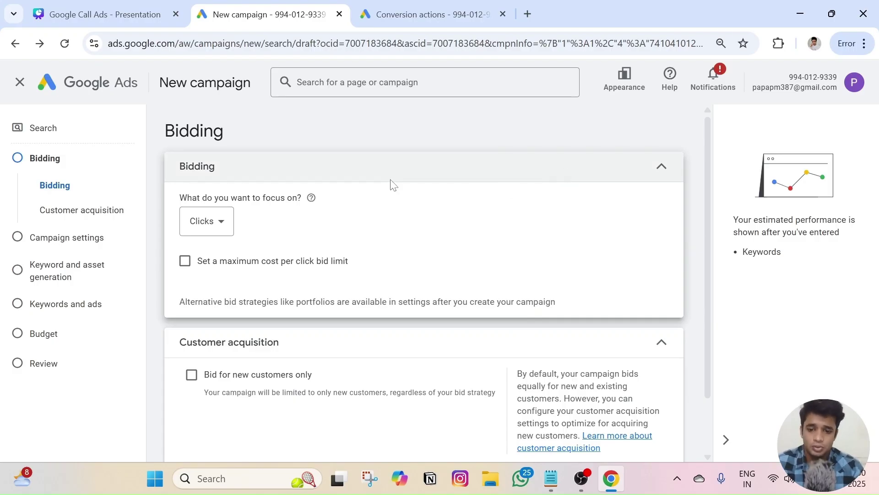
Review the bidding focus options and change the campaign's focus to Conversions.
{"action": "left_click", "coordinate": [202, 221]}
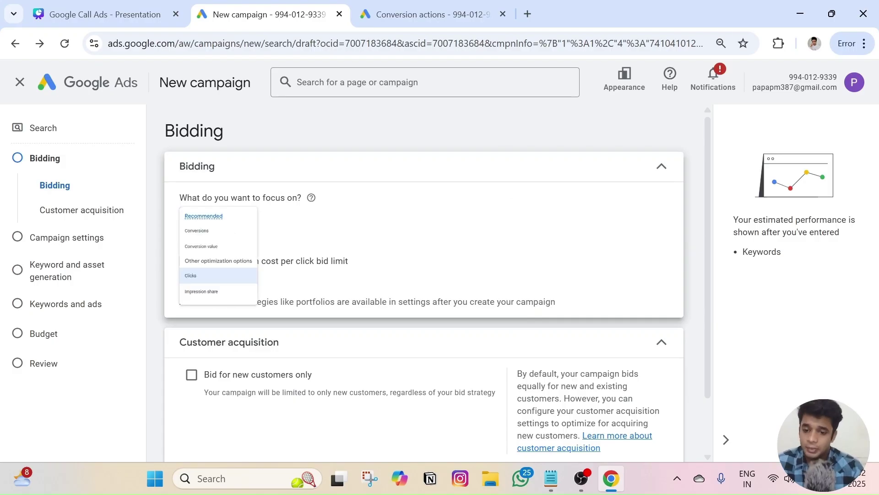
{"action": "left_click", "coordinate": [312, 133]}
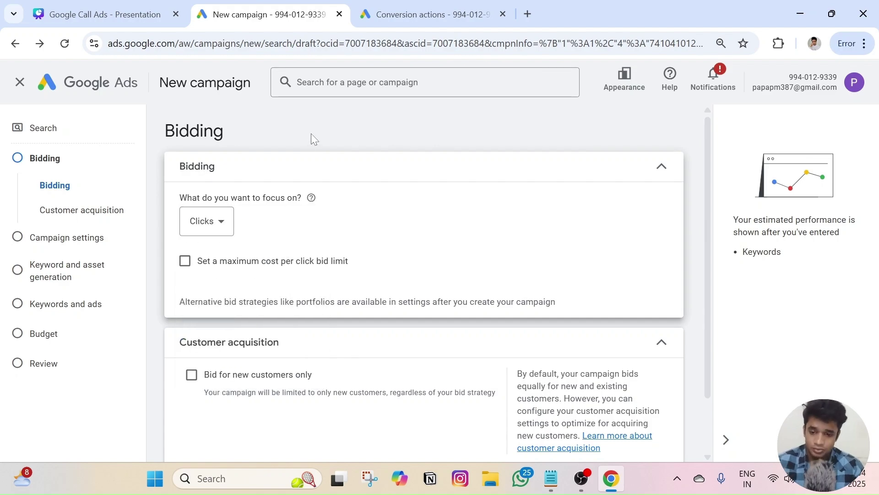
{"action": "left_click", "coordinate": [220, 223]}
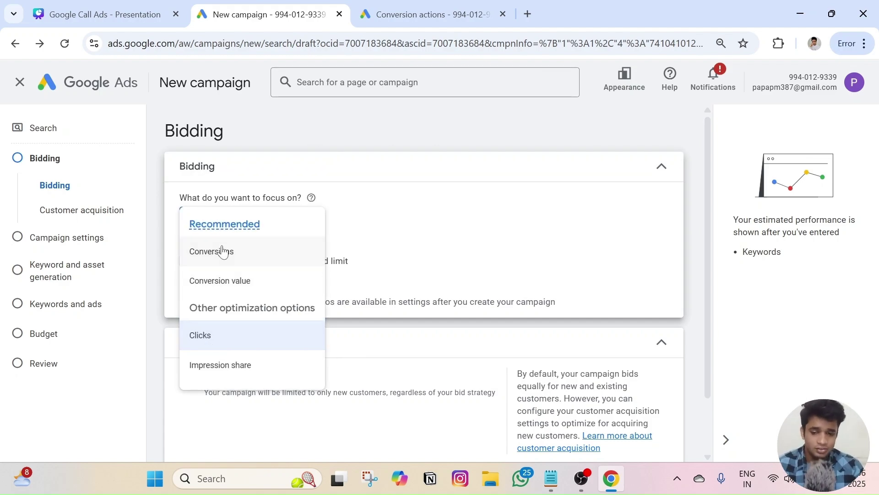
{"action": "left_click", "coordinate": [223, 253]}
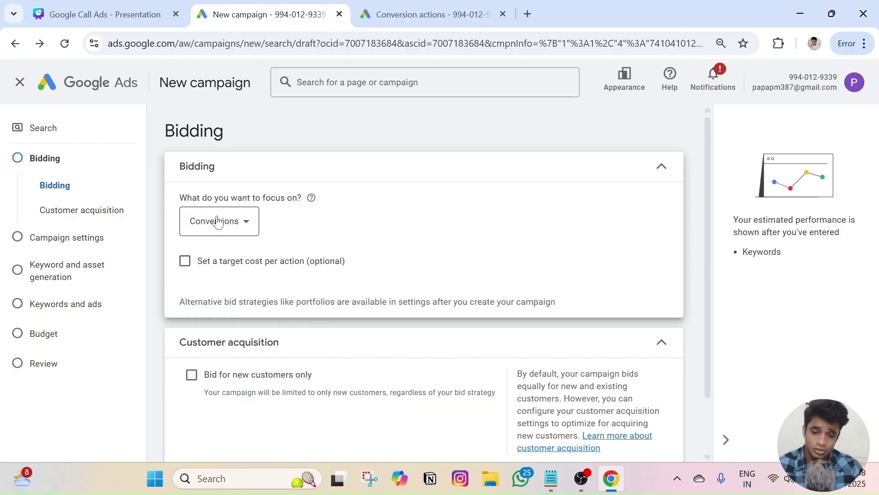
Set the bidding focus to Clicks with a maximum cost per click bid limit enabled, and continue to the campaign settings.
{"action": "left_click", "coordinate": [217, 222]}
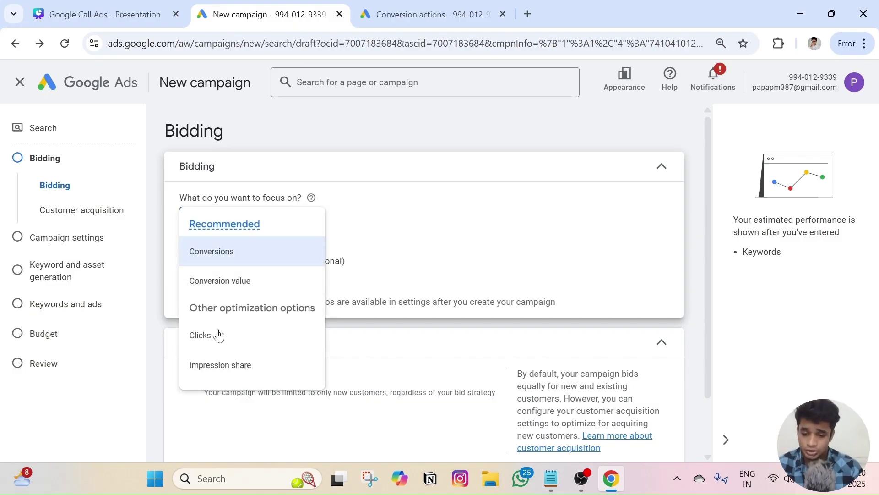
{"action": "left_click", "coordinate": [218, 334]}
{"action": "scroll", "coordinate": [245, 220], "scroll_direction": "down", "scroll_amount": 1}
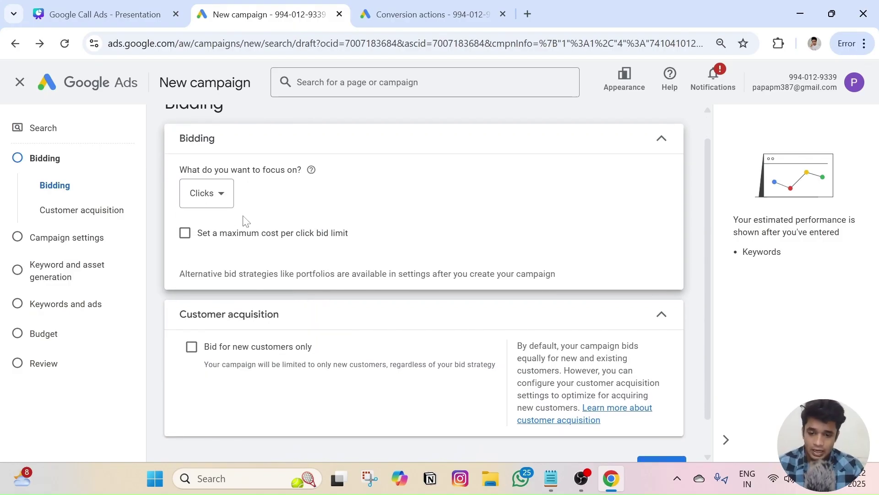
{"action": "scroll", "coordinate": [205, 223], "scroll_direction": "up", "scroll_amount": 1}
{"action": "left_click", "coordinate": [184, 247]}
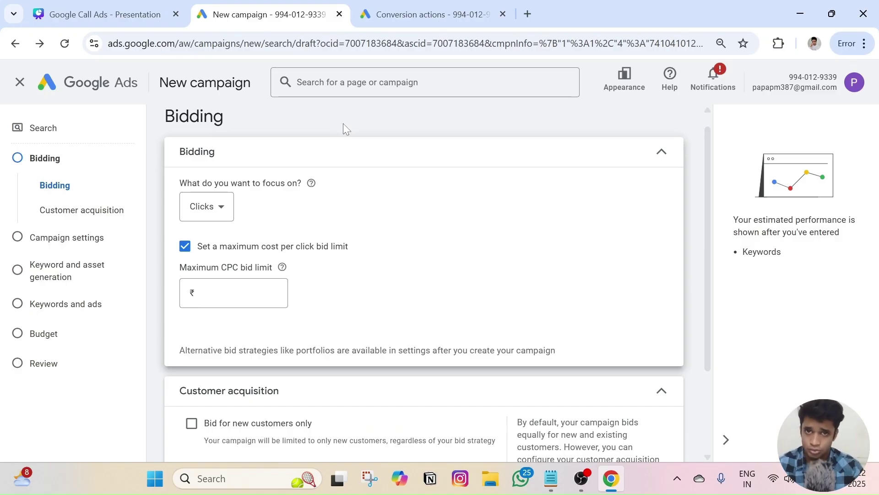
{"action": "scroll", "coordinate": [361, 165], "scroll_direction": "down", "scroll_amount": 3}
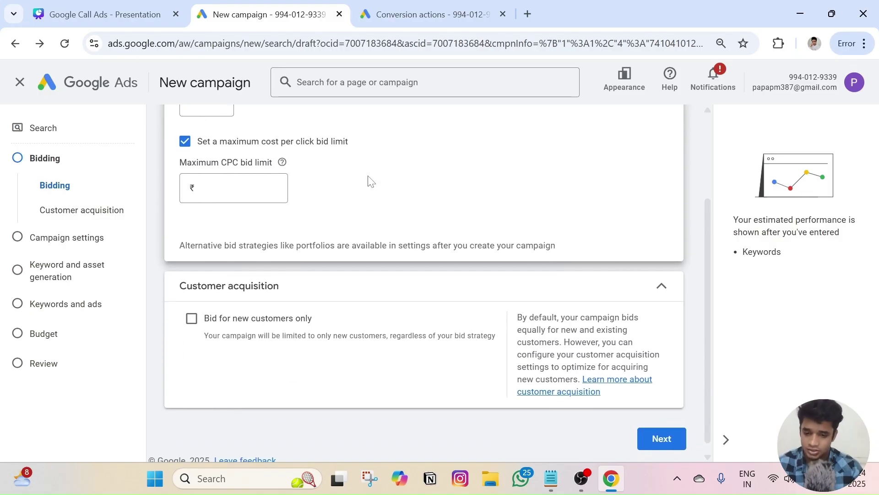
{"action": "left_click", "coordinate": [662, 430]}
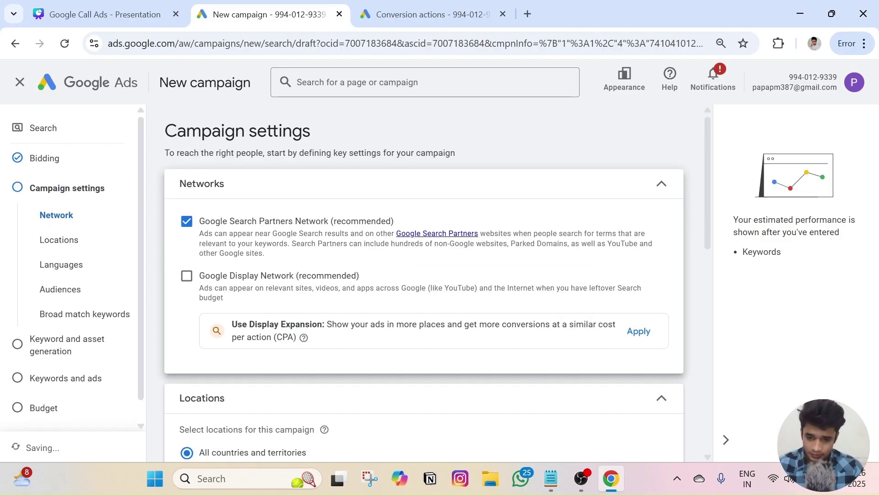
Exclude the Google Search Partners Network and set the campaign's location to India, hiding the notification banner.
{"action": "left_click", "coordinate": [209, 216]}
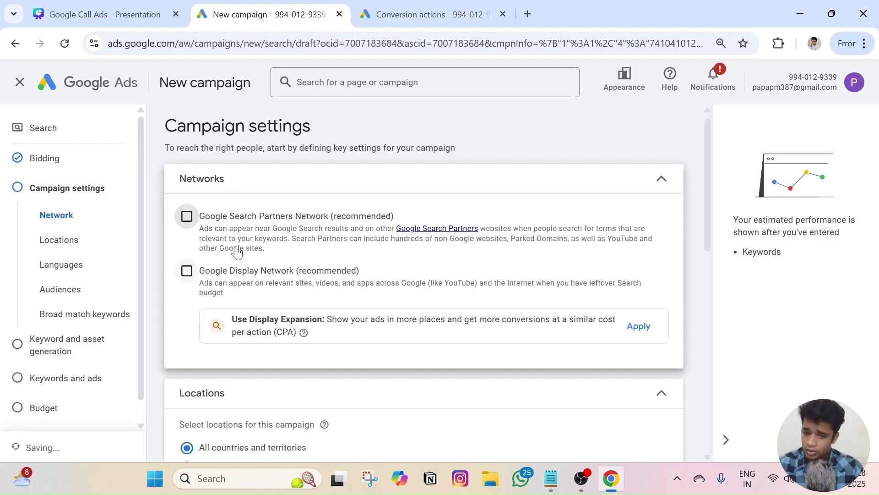
{"action": "scroll", "coordinate": [229, 252], "scroll_direction": "down", "scroll_amount": 5}
{"action": "left_click", "coordinate": [205, 257]}
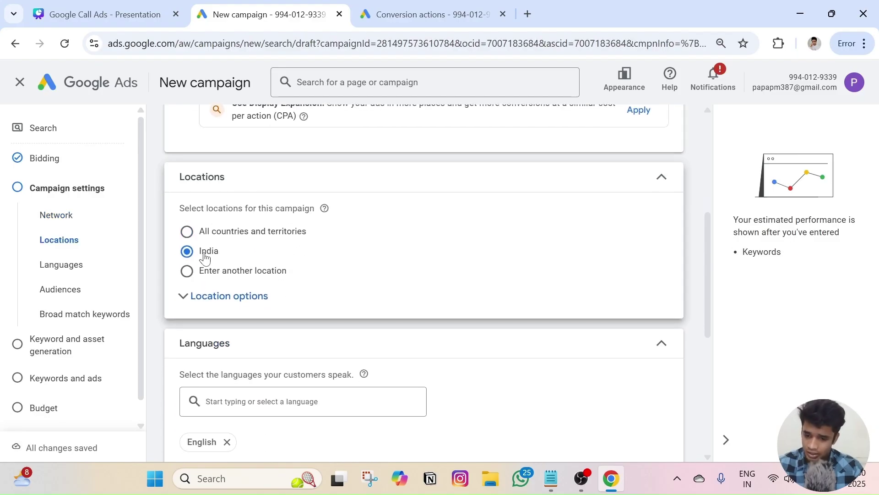
{"action": "scroll", "coordinate": [205, 256], "scroll_direction": "down", "scroll_amount": 2}
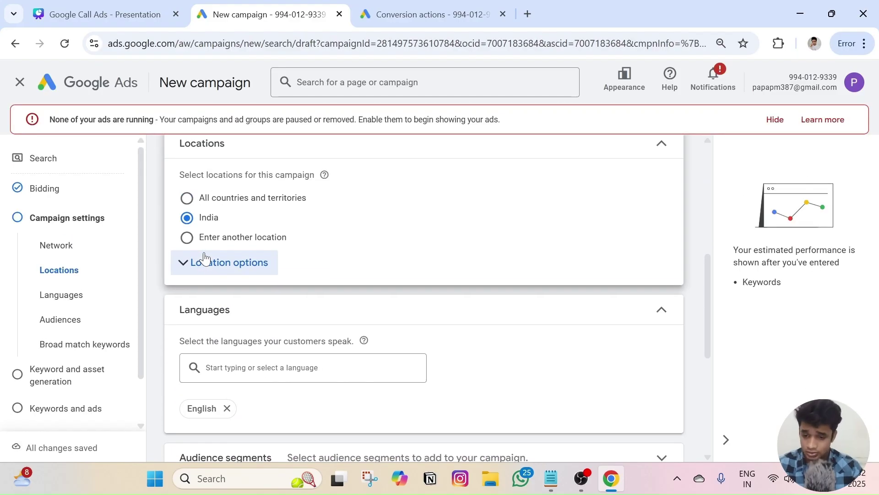
{"action": "left_click", "coordinate": [775, 120]}
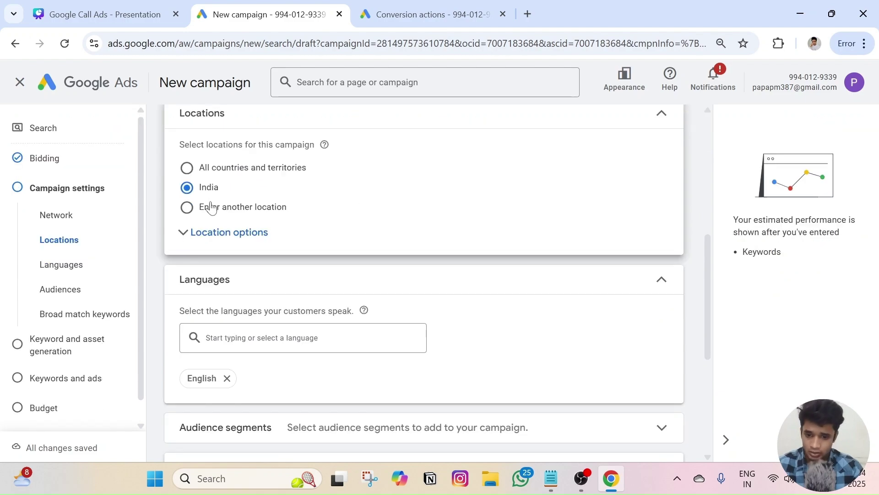
Remove English from the campaign's languages and review the audience segment and broad match keyword options.
{"action": "scroll", "coordinate": [224, 216], "scroll_direction": "down", "scroll_amount": 3}
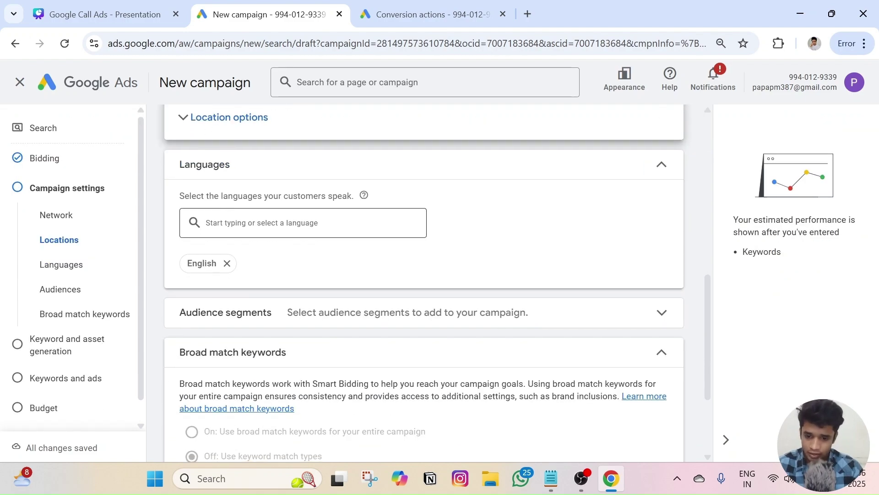
{"action": "left_click", "coordinate": [227, 264]}
{"action": "scroll", "coordinate": [309, 243], "scroll_direction": "down", "scroll_amount": 3}
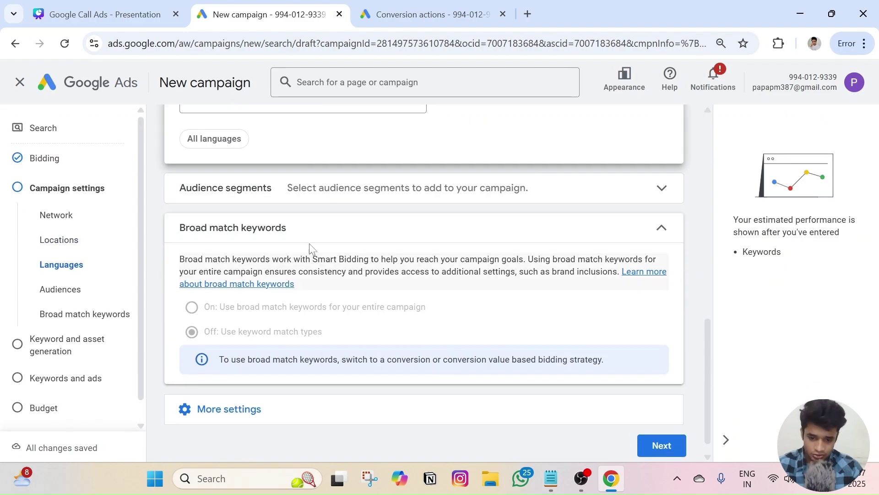
{"action": "left_click", "coordinate": [309, 193]}
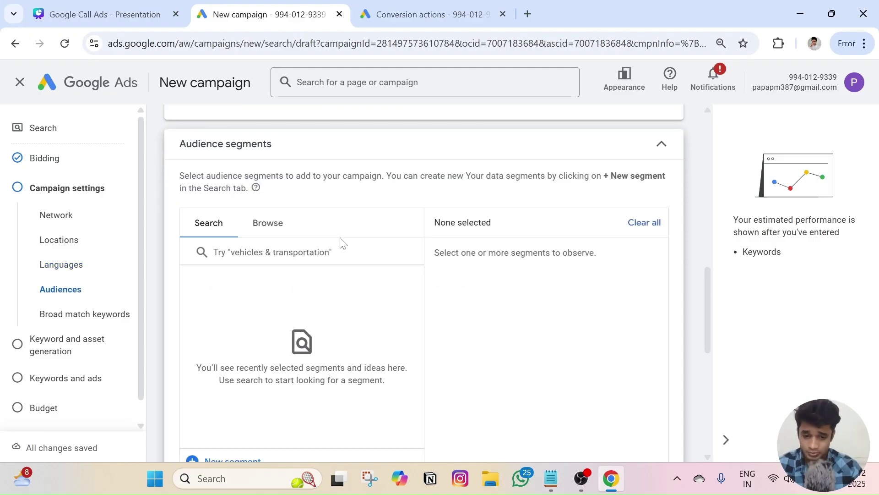
{"action": "scroll", "coordinate": [344, 243], "scroll_direction": "down", "scroll_amount": 1}
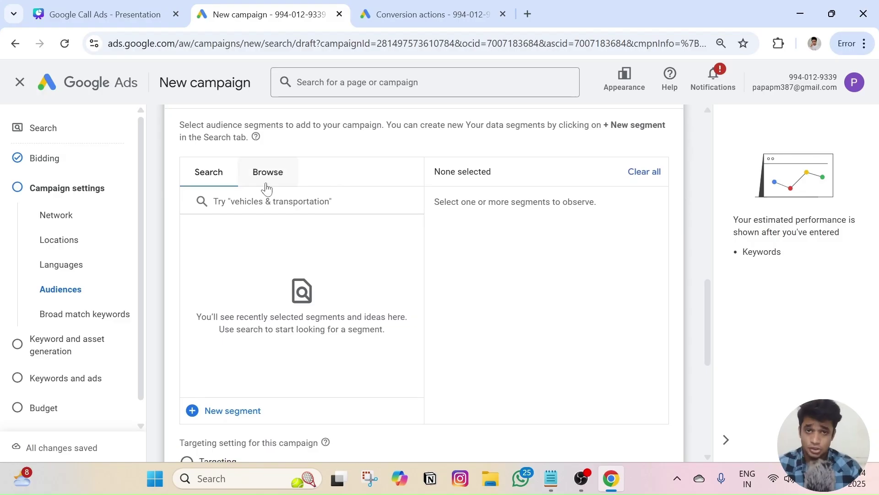
{"action": "scroll", "coordinate": [267, 189], "scroll_direction": "down", "scroll_amount": 7}
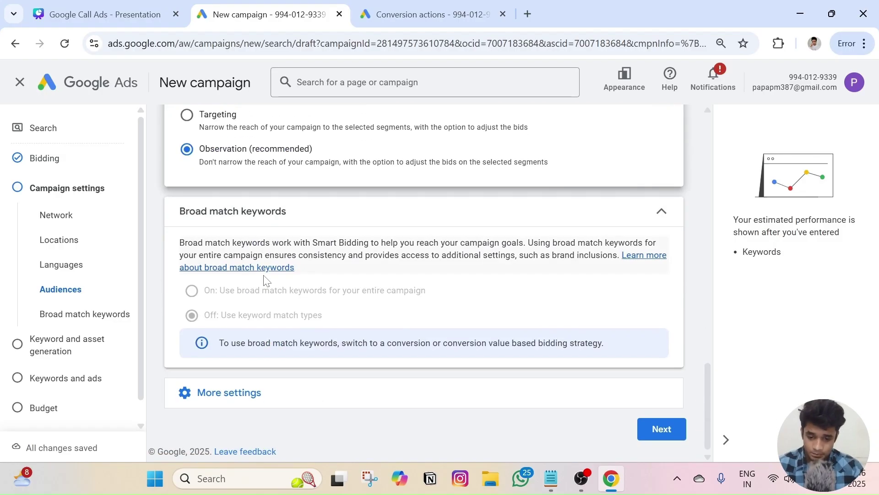
Show the additional campaign settings and set the ad schedule to all days with a 09:00 start time.
{"action": "left_click", "coordinate": [338, 395]}
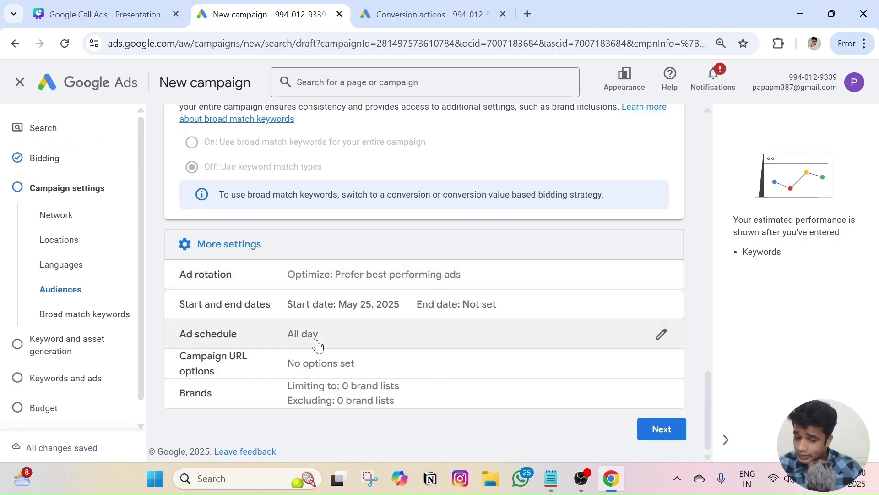
{"action": "left_click", "coordinate": [301, 343]}
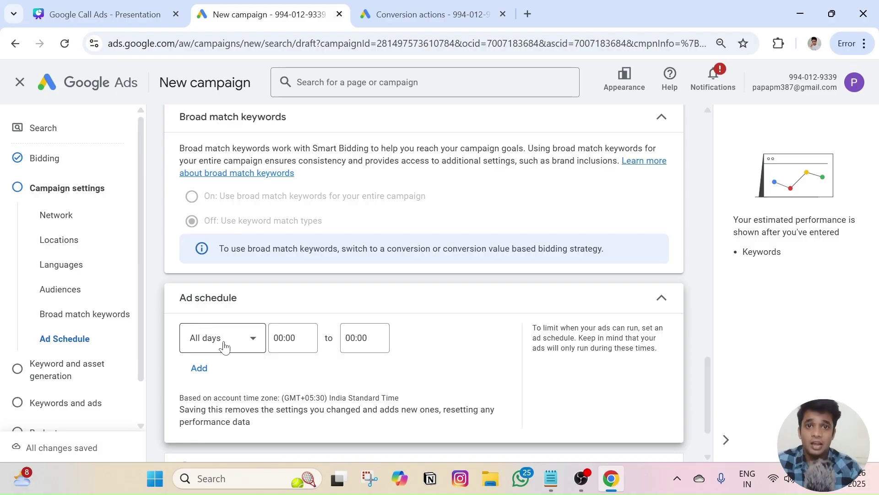
{"action": "left_click", "coordinate": [224, 347]}
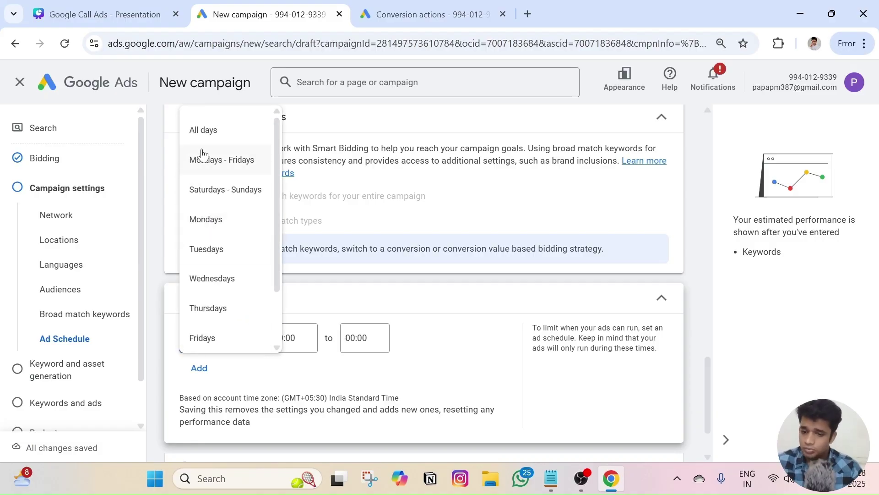
{"action": "left_click", "coordinate": [203, 130]}
{"action": "left_click", "coordinate": [285, 337]}
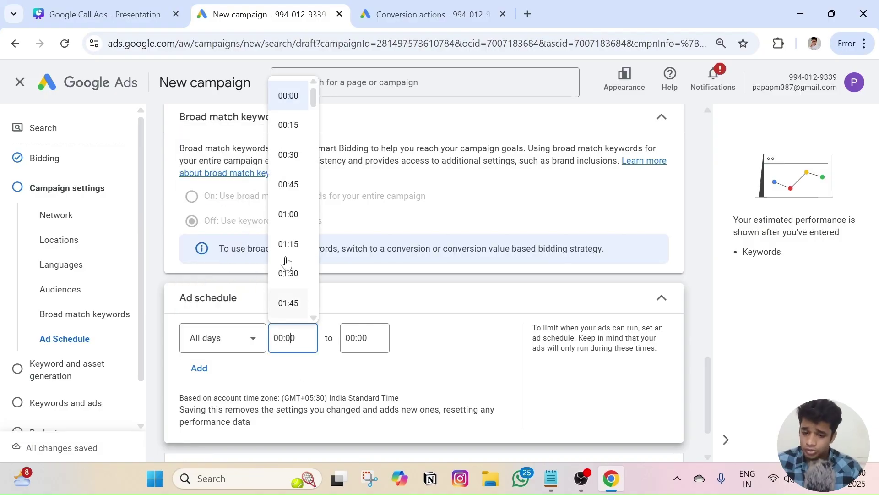
{"action": "scroll", "coordinate": [288, 154], "scroll_direction": "down", "scroll_amount": 10}
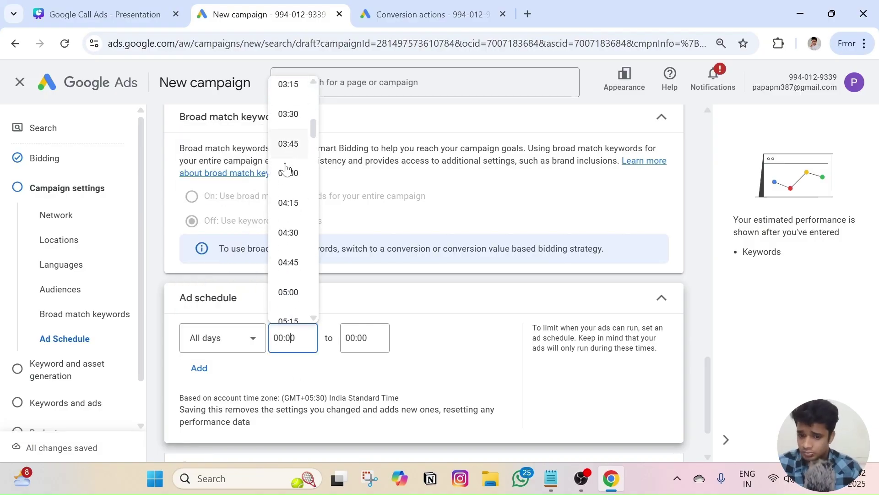
{"action": "scroll", "coordinate": [280, 201], "scroll_direction": "down", "scroll_amount": 20}
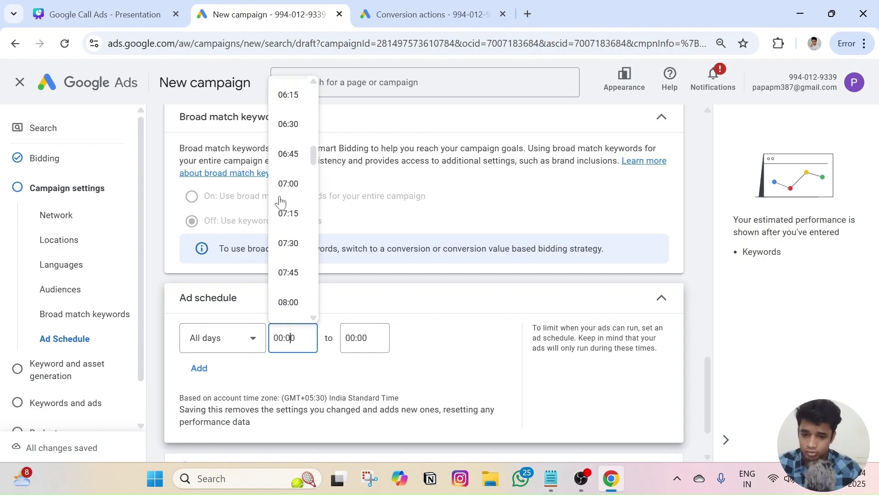
{"action": "scroll", "coordinate": [284, 192], "scroll_direction": "up", "scroll_amount": 12}
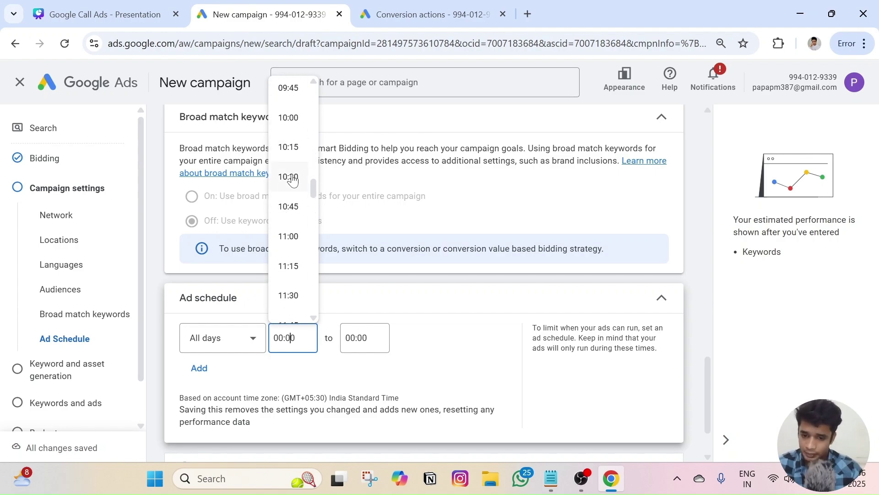
{"action": "left_click", "coordinate": [288, 140]}
Set the ad schedule's end time to 18:00 and collapse the schedule section.
{"action": "left_click", "coordinate": [361, 338]}
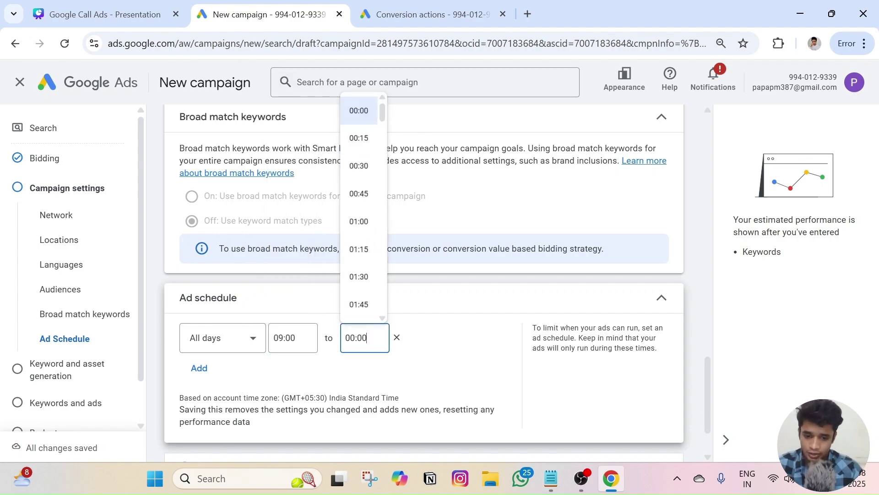
{"action": "scroll", "coordinate": [362, 256], "scroll_direction": "down", "scroll_amount": 20}
{"action": "scroll", "coordinate": [363, 256], "scroll_direction": "down", "scroll_amount": 7}
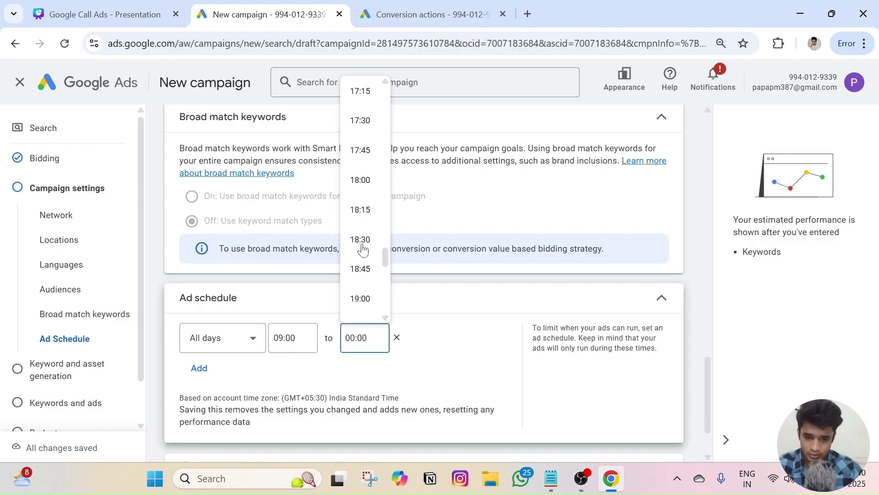
{"action": "left_click", "coordinate": [361, 179]}
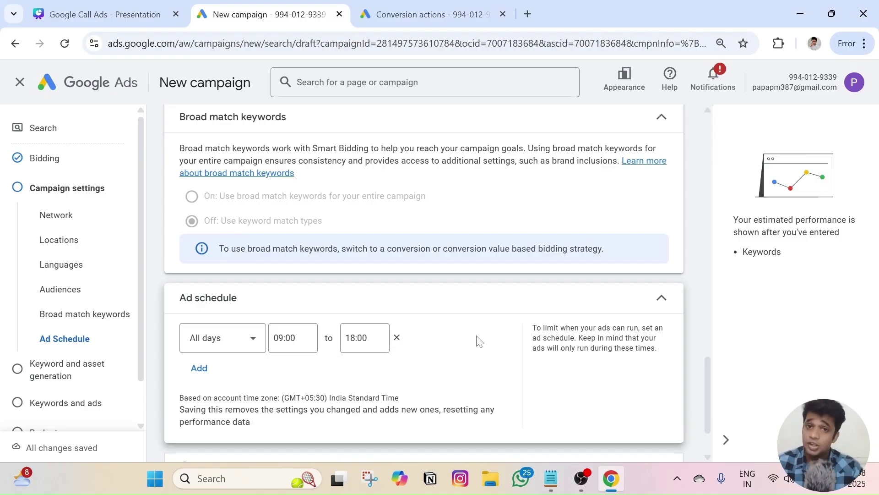
{"action": "left_click", "coordinate": [484, 307]}
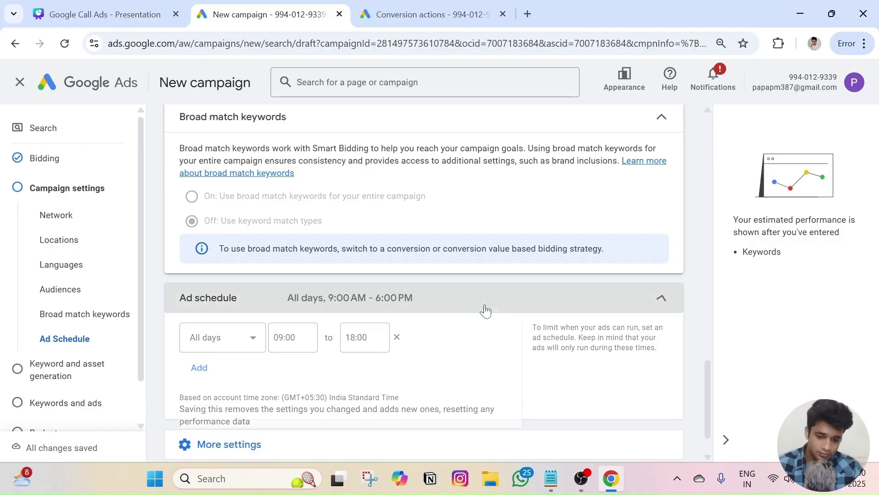
Continue past the campaign settings and skip the keyword and asset generation stage.
{"action": "scroll", "coordinate": [373, 338], "scroll_direction": "down", "scroll_amount": 2}
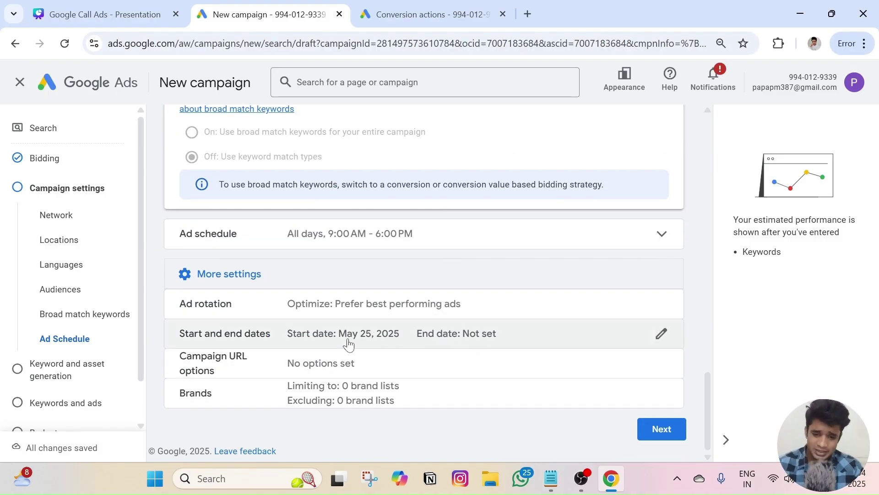
{"action": "left_click", "coordinate": [660, 429]}
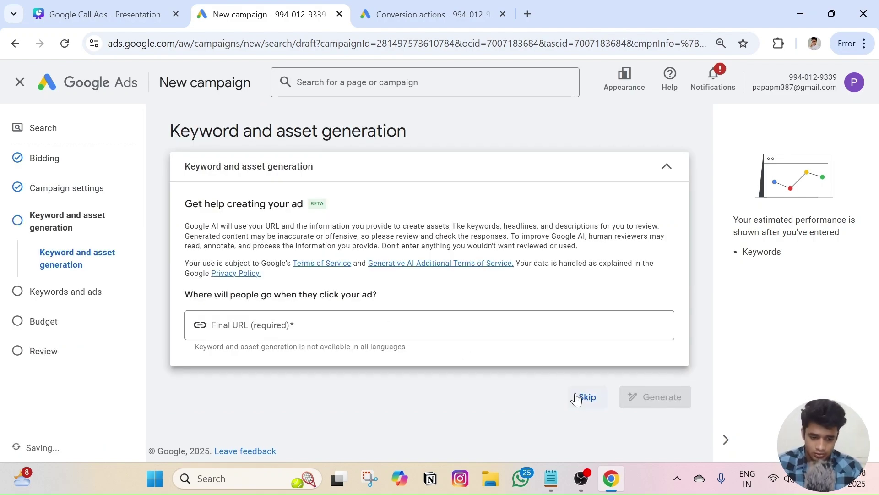
{"action": "left_click", "coordinate": [586, 398]}
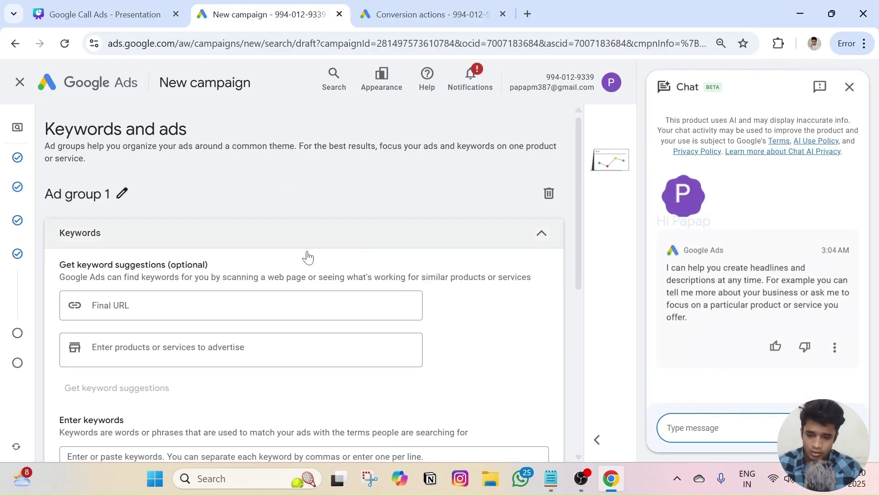
Add "Cab booking" as the product or service to advertise for Ad group 1's keyword suggestions.
{"action": "scroll", "coordinate": [308, 258], "scroll_direction": "down", "scroll_amount": 3}
{"action": "left_click", "coordinate": [213, 348]}
{"action": "scroll", "coordinate": [213, 348], "scroll_direction": "down", "scroll_amount": 4}
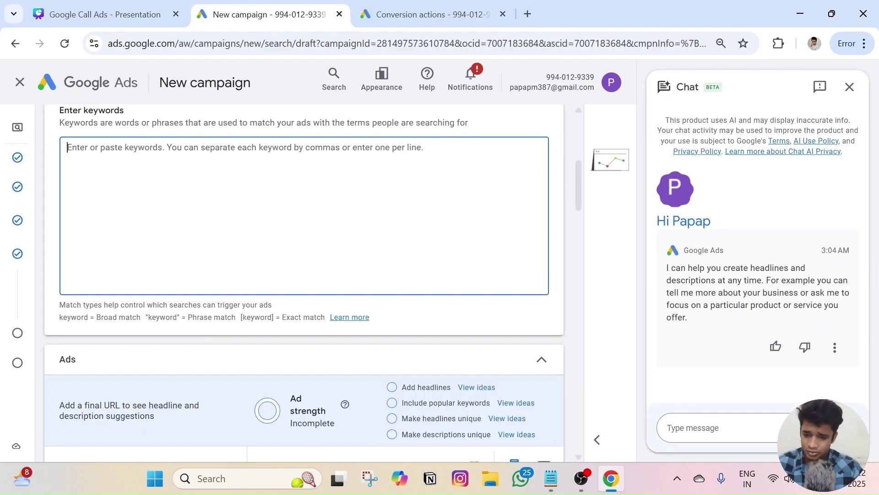
{"action": "scroll", "coordinate": [224, 243], "scroll_direction": "up", "scroll_amount": 5}
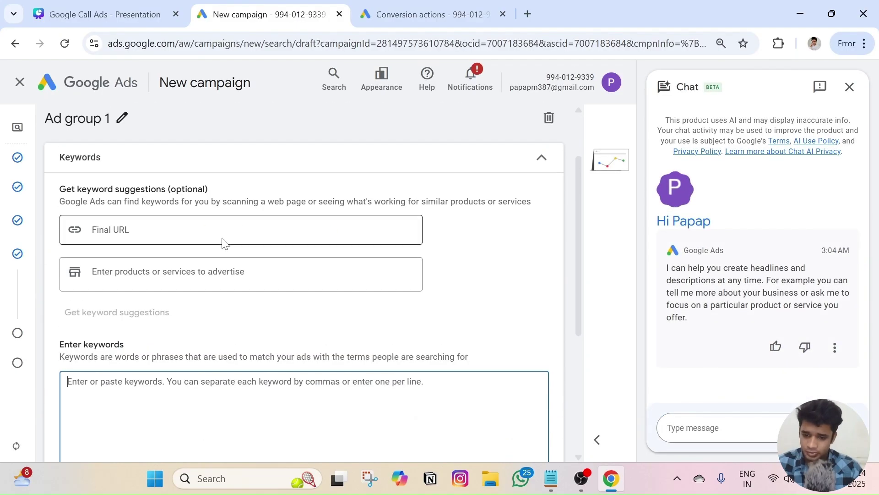
{"action": "scroll", "coordinate": [223, 242], "scroll_direction": "up", "scroll_amount": 2}
{"action": "left_click", "coordinate": [198, 350]}
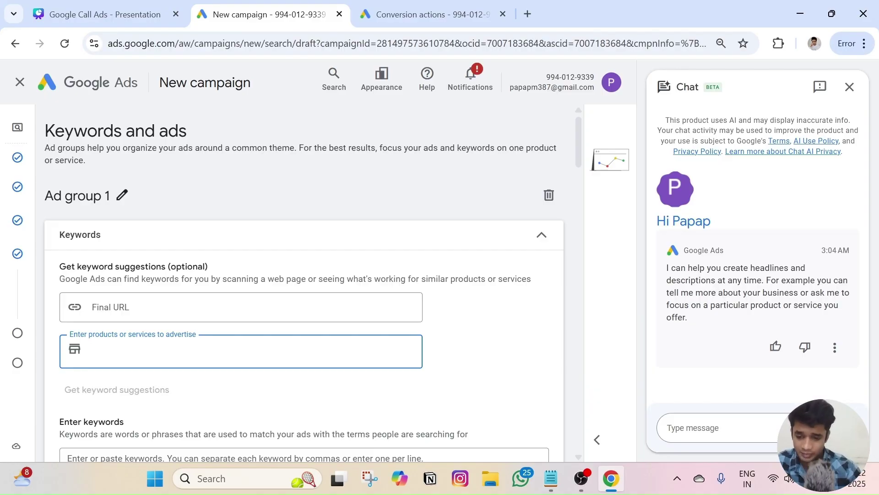
{"action": "type", "text": "Sho"}
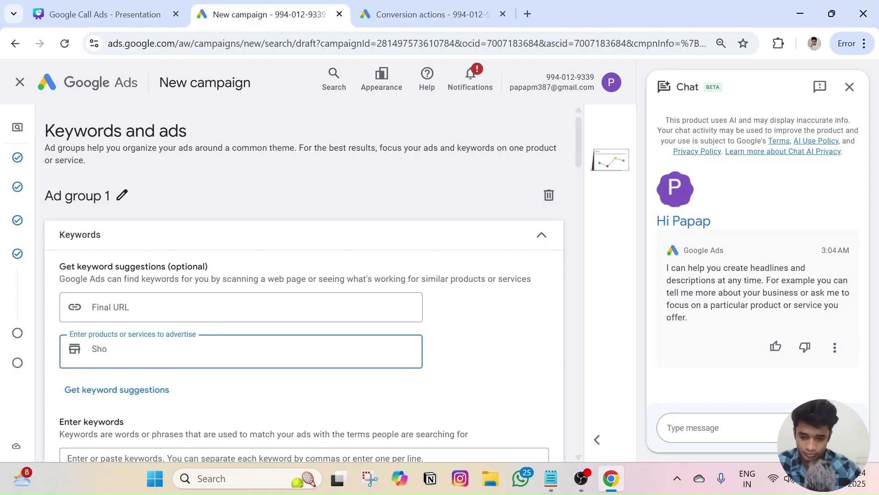
{"action": "key", "text": "BackSpace"}
{"action": "key", "text": "BackSpace"}
{"action": "key", "text": "BackSpace"}
{"action": "type", "text": "Cab book"}
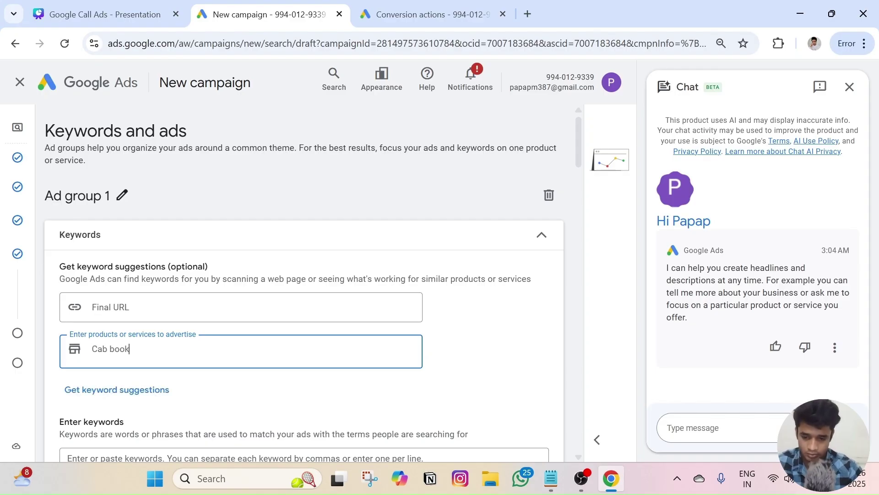
{"action": "type", "text": "ing"}
{"action": "key", "text": "Return"}
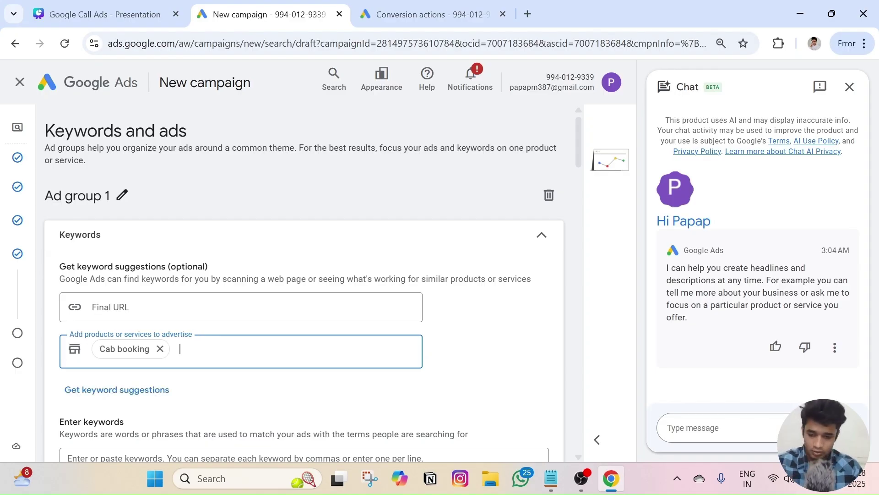
Generate keyword suggestions from the cab booking service and close the chat assistant.
{"action": "left_click", "coordinate": [477, 350]}
{"action": "scroll", "coordinate": [359, 314], "scroll_direction": "down", "scroll_amount": 3}
{"action": "left_click", "coordinate": [153, 252]}
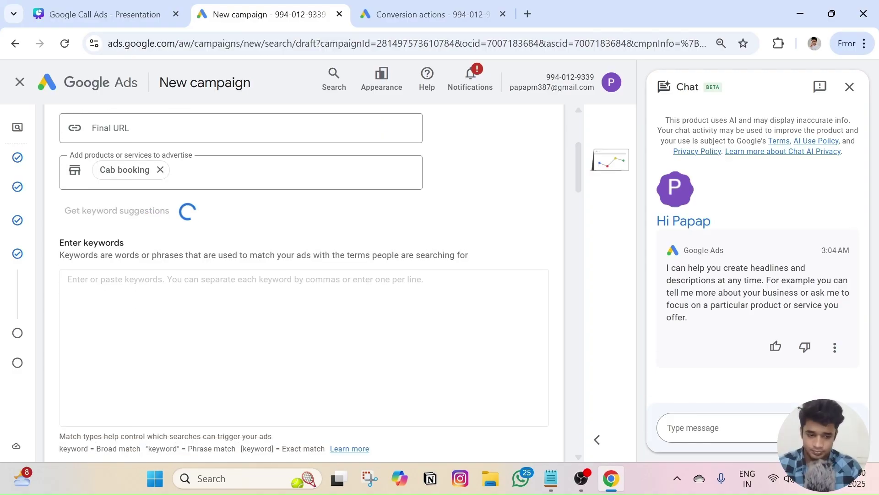
{"action": "left_click", "coordinate": [850, 87]}
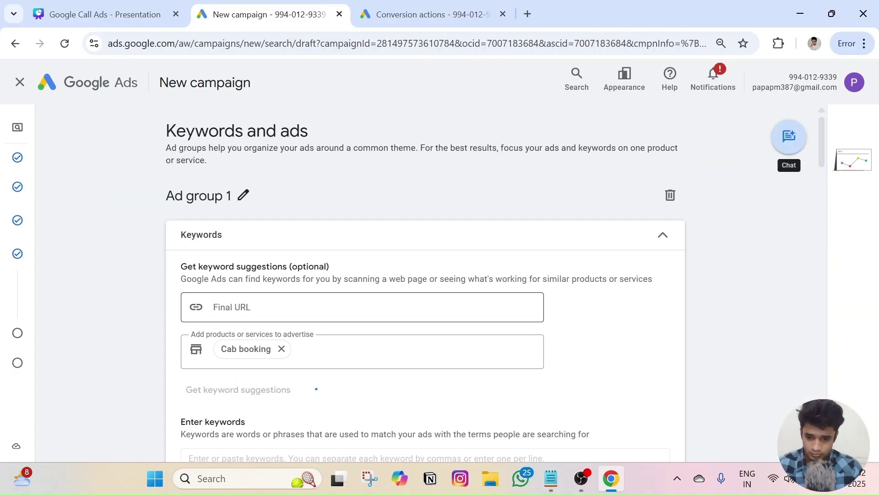
{"action": "scroll", "coordinate": [367, 300], "scroll_direction": "down", "scroll_amount": 5}
{"action": "scroll", "coordinate": [315, 190], "scroll_direction": "down", "scroll_amount": 2}
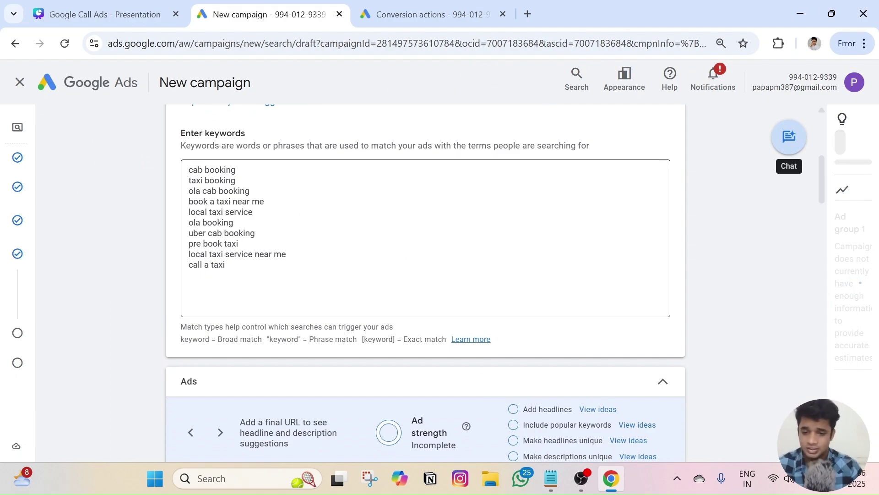
Examine the responsive search ad form's final URL, display path, calls and headline fields.
{"action": "scroll", "coordinate": [349, 281], "scroll_direction": "down", "scroll_amount": 5}
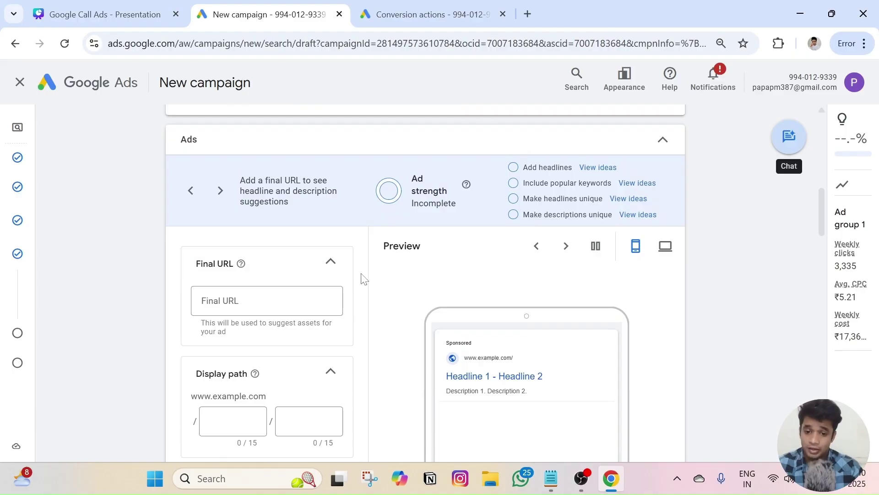
{"action": "scroll", "coordinate": [348, 270], "scroll_direction": "down", "scroll_amount": 1}
{"action": "scroll", "coordinate": [326, 292], "scroll_direction": "down", "scroll_amount": 8}
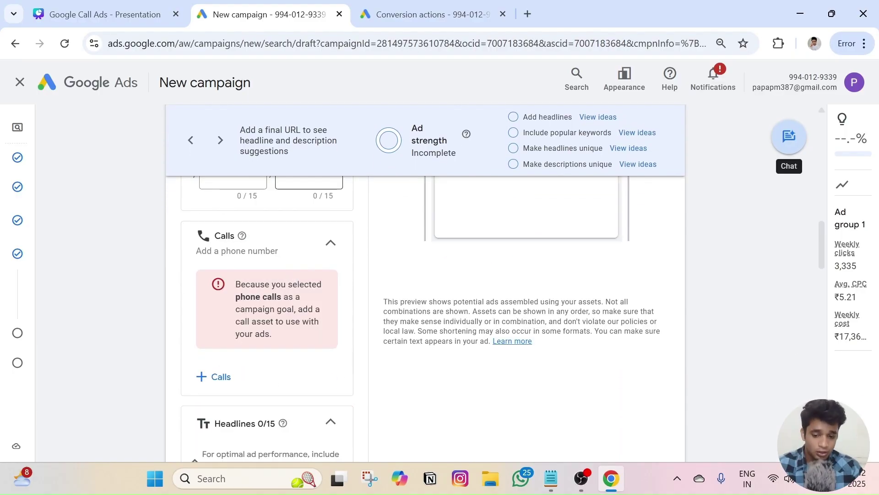
{"action": "scroll", "coordinate": [300, 307], "scroll_direction": "down", "scroll_amount": 15}
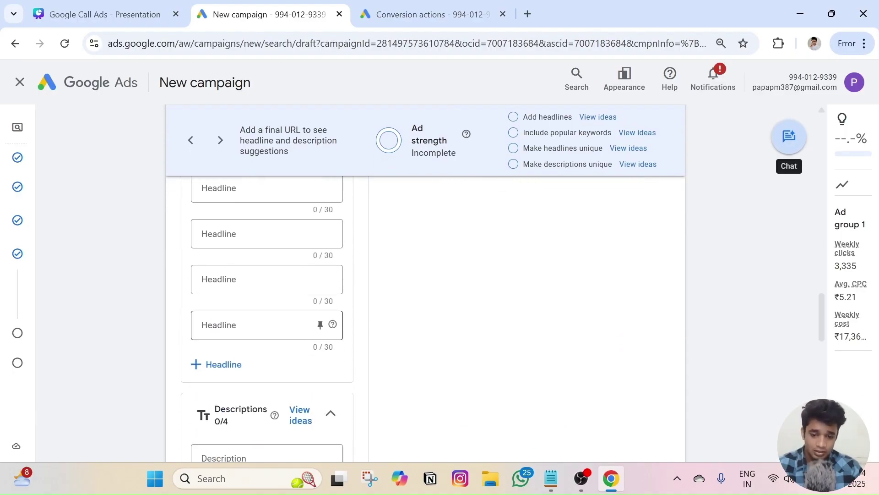
{"action": "scroll", "coordinate": [304, 336], "scroll_direction": "up", "scroll_amount": 20}
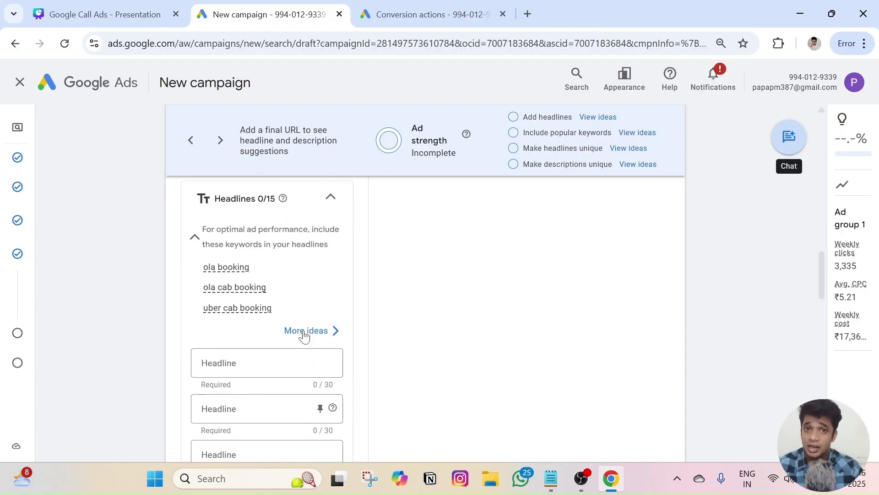
{"action": "scroll", "coordinate": [303, 337], "scroll_direction": "up", "scroll_amount": 2}
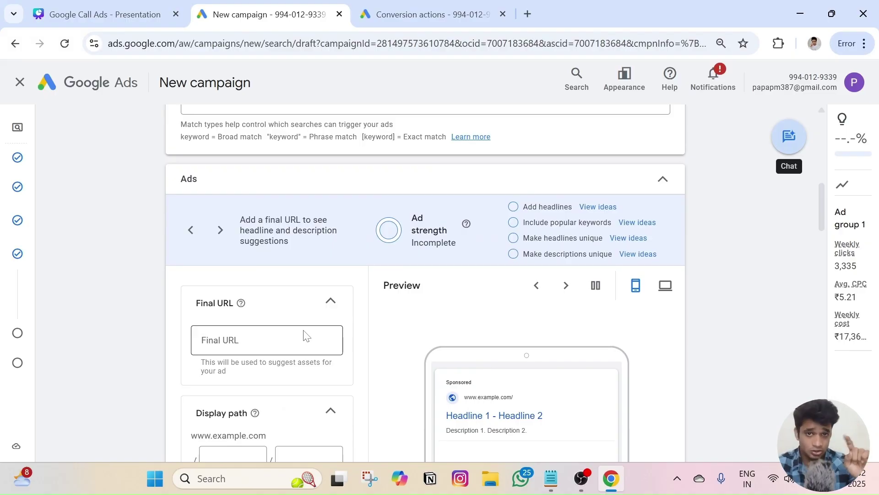
Review the ad's description, sitelink and callout fields and cancel the responsive search ad.
{"action": "scroll", "coordinate": [305, 336], "scroll_direction": "down", "scroll_amount": 6}
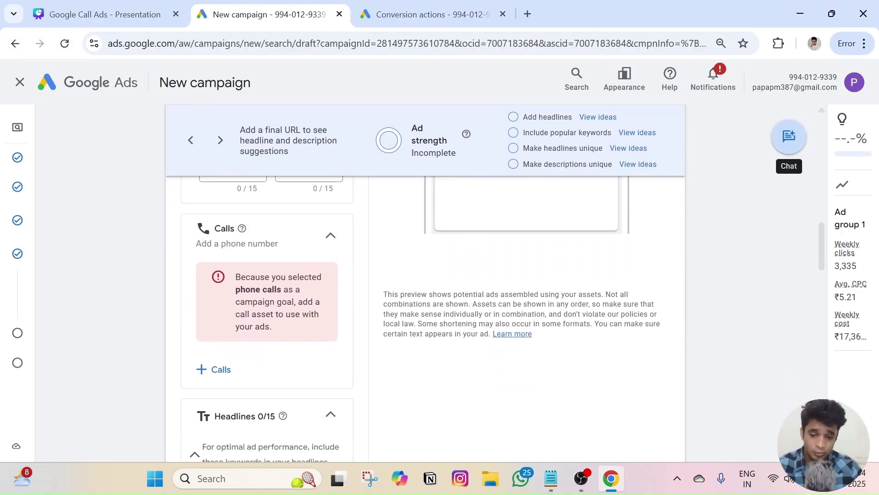
{"action": "scroll", "coordinate": [289, 345], "scroll_direction": "down", "scroll_amount": 6}
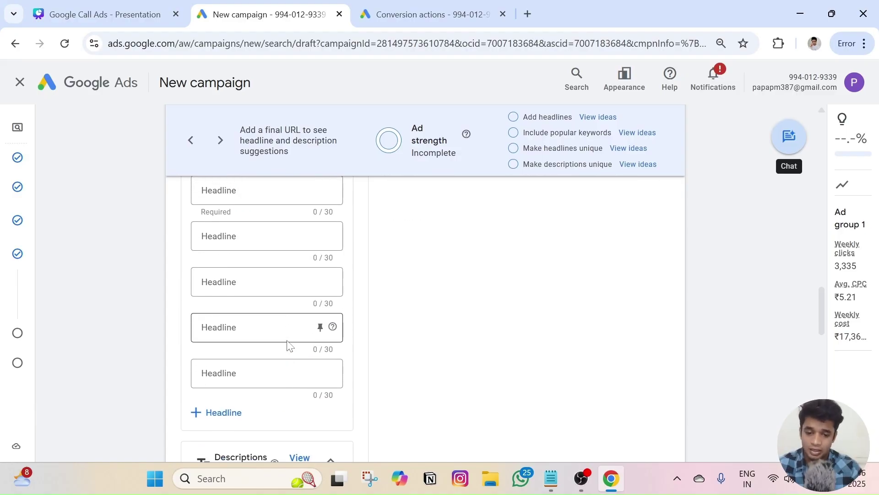
{"action": "scroll", "coordinate": [289, 346], "scroll_direction": "down", "scroll_amount": 2}
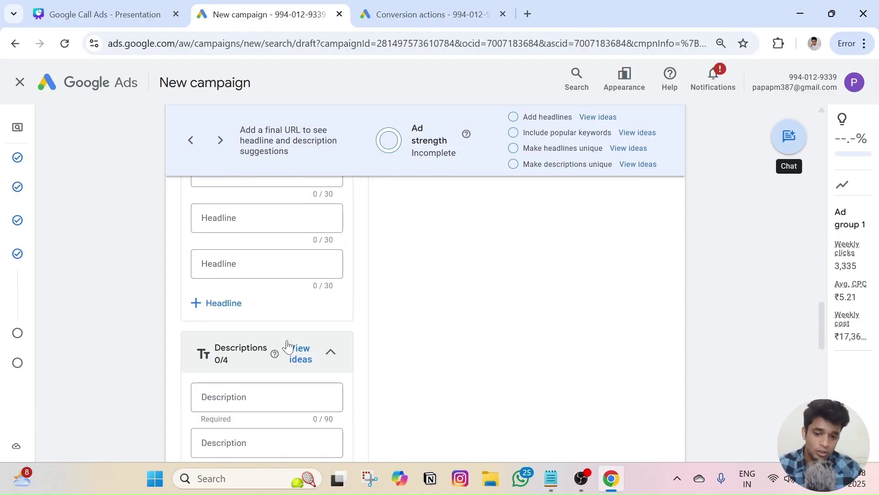
{"action": "scroll", "coordinate": [287, 347], "scroll_direction": "down", "scroll_amount": 7}
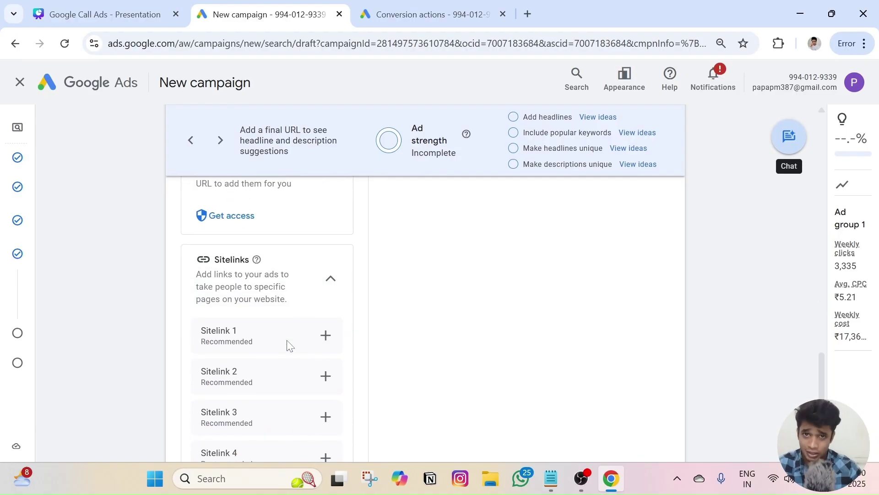
{"action": "scroll", "coordinate": [288, 346], "scroll_direction": "down", "scroll_amount": 7}
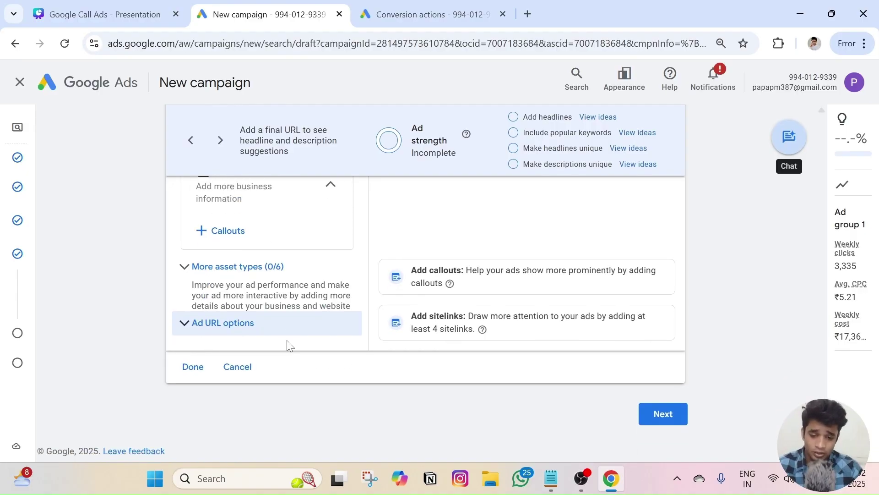
{"action": "left_click", "coordinate": [237, 369]}
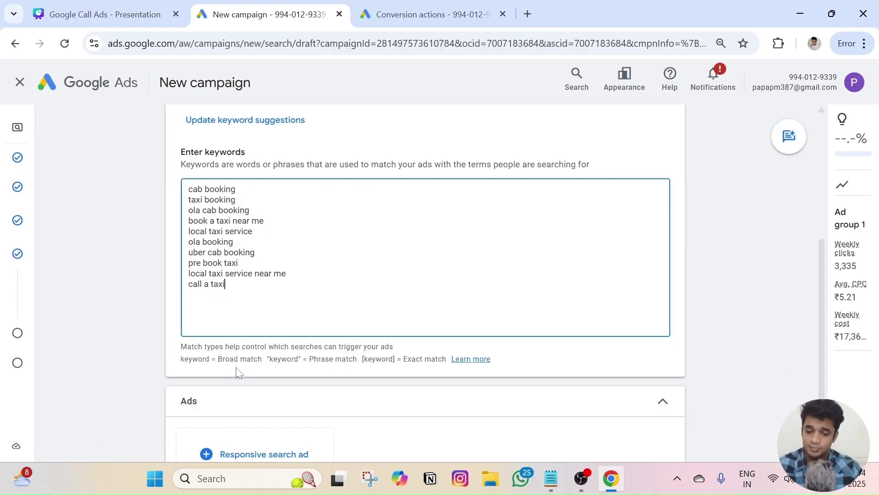
{"action": "scroll", "coordinate": [298, 320], "scroll_direction": "down", "scroll_amount": 3}
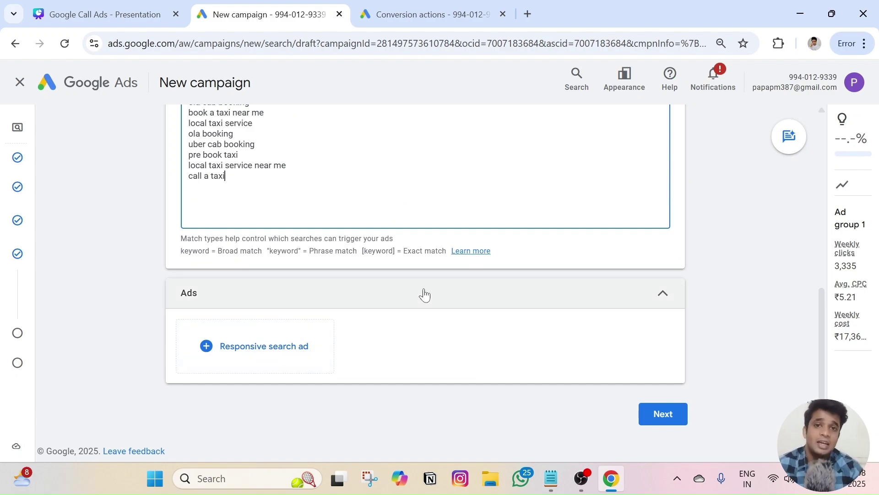
Continue from Ad group 1's keywords to the campaign budget without adding an ad.
{"action": "scroll", "coordinate": [424, 295], "scroll_direction": "up", "scroll_amount": 3}
{"action": "scroll", "coordinate": [628, 324], "scroll_direction": "down", "scroll_amount": 3}
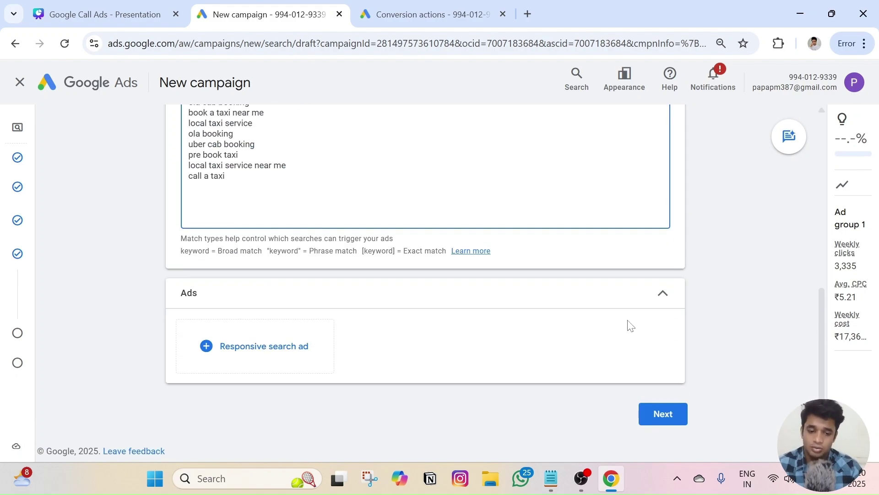
{"action": "left_click", "coordinate": [658, 415]}
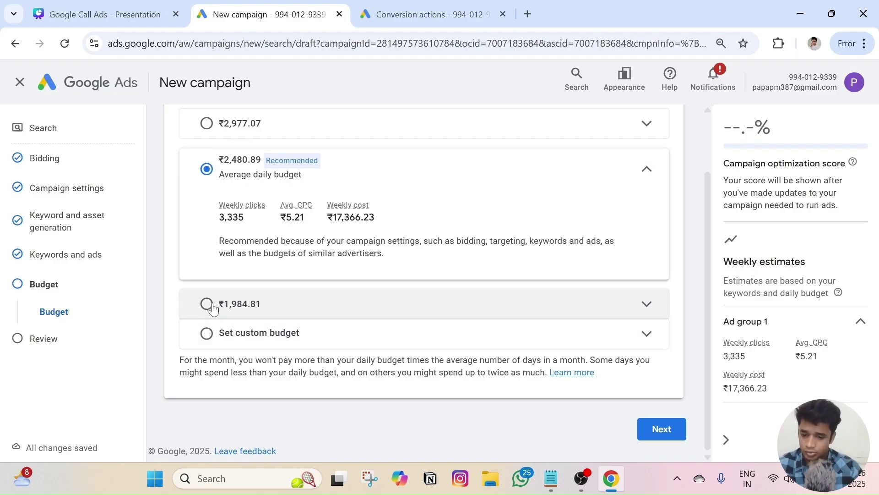
Compare the suggested and custom daily budgets, and continue with the recommended ₹2,480.89 average daily budget.
{"action": "left_click", "coordinate": [207, 334]}
{"action": "left_click", "coordinate": [206, 185]}
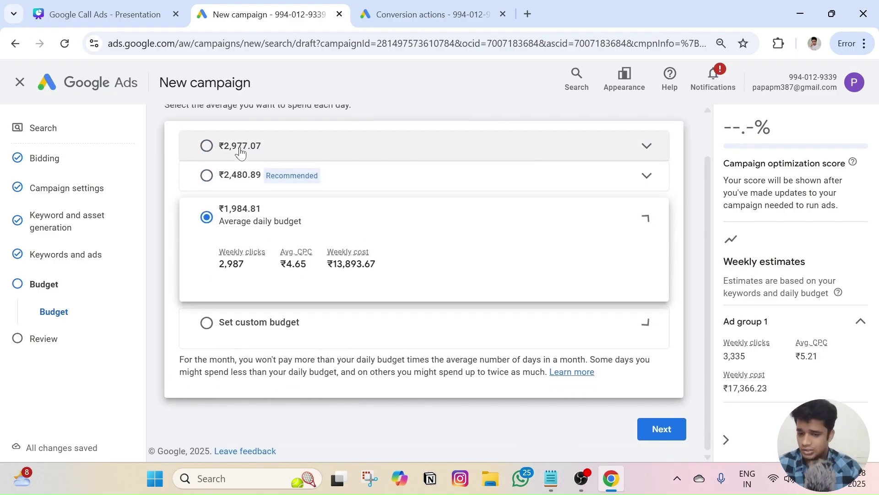
{"action": "left_click", "coordinate": [207, 316]}
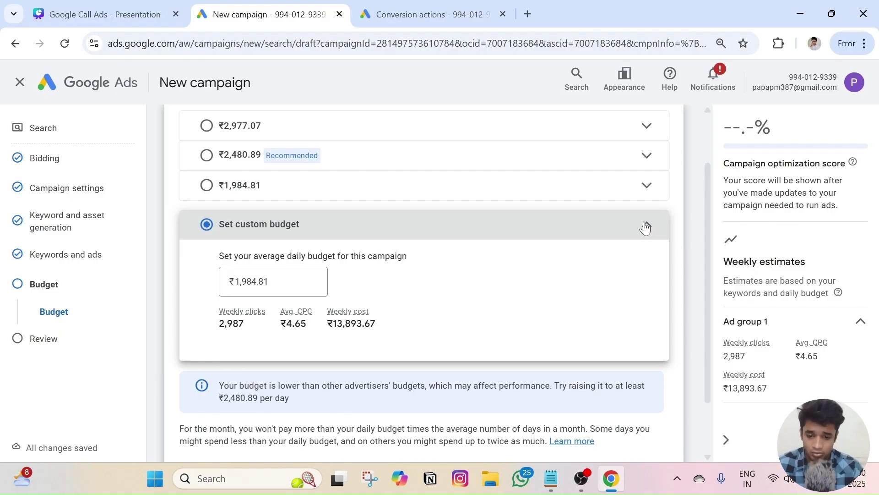
{"action": "scroll", "coordinate": [548, 253], "scroll_direction": "down", "scroll_amount": 2}
{"action": "scroll", "coordinate": [275, 156], "scroll_direction": "up", "scroll_amount": 2}
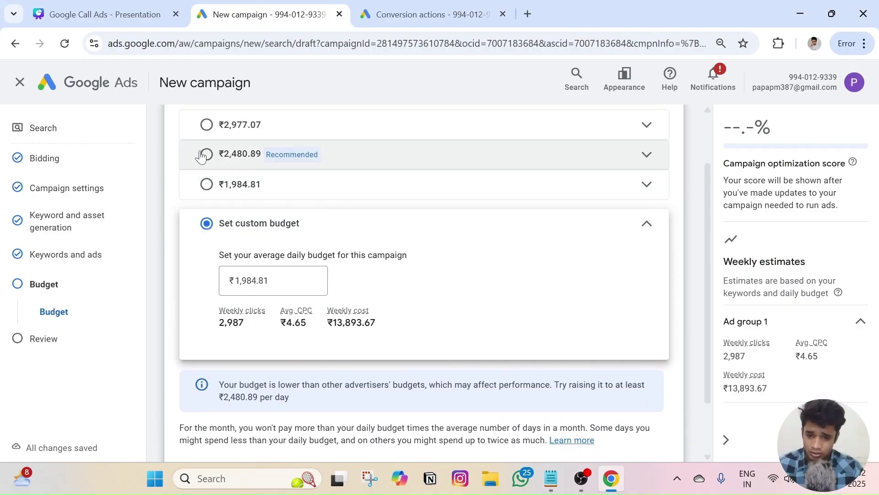
{"action": "left_click", "coordinate": [204, 155]}
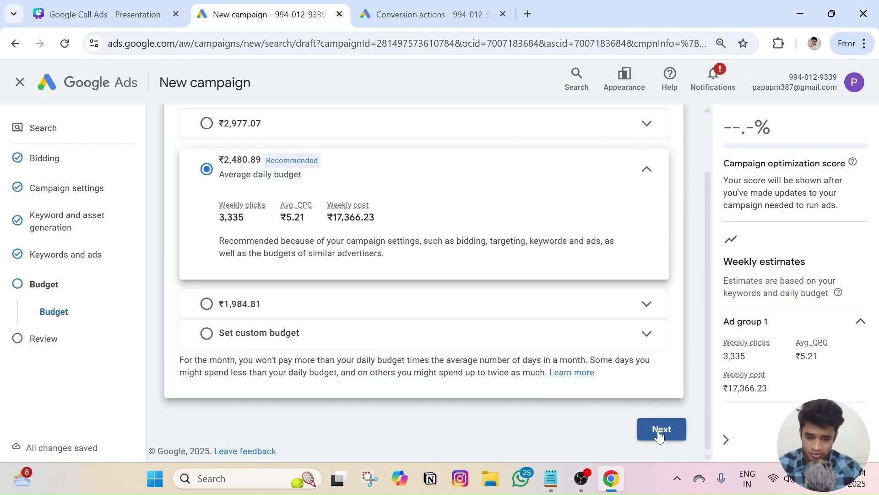
{"action": "left_click", "coordinate": [660, 437]}
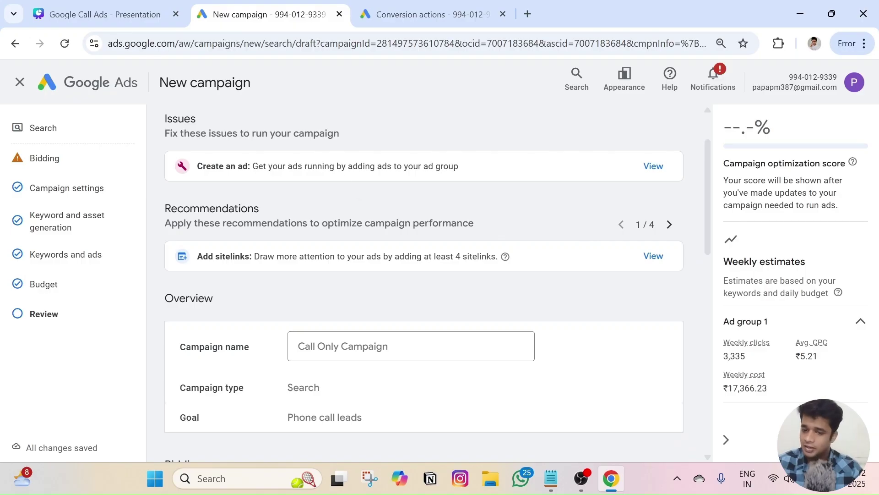
Examine the campaign review's issues, recommendations and summary of bidding, settings, keywords, ads and budget.
{"action": "triple_click", "coordinate": [328, 167]}
{"action": "left_click", "coordinate": [432, 133]}
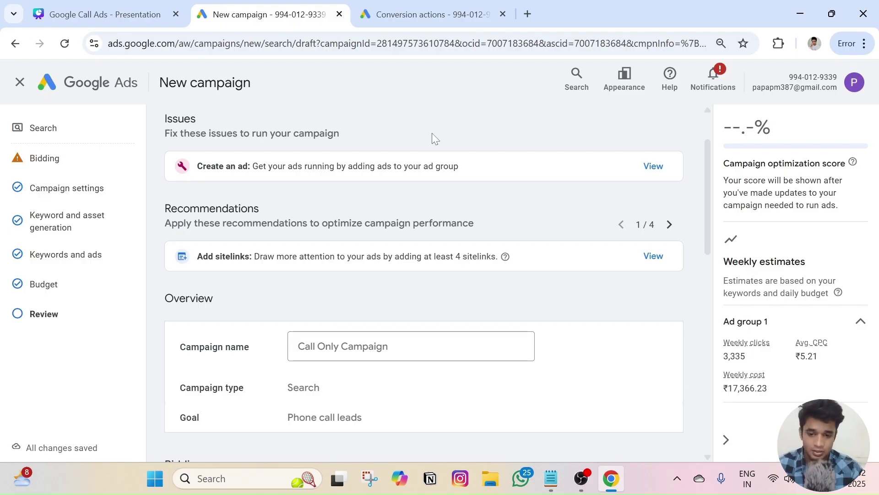
{"action": "scroll", "coordinate": [432, 134], "scroll_direction": "down", "scroll_amount": 3}
{"action": "scroll", "coordinate": [357, 231], "scroll_direction": "down", "scroll_amount": 8}
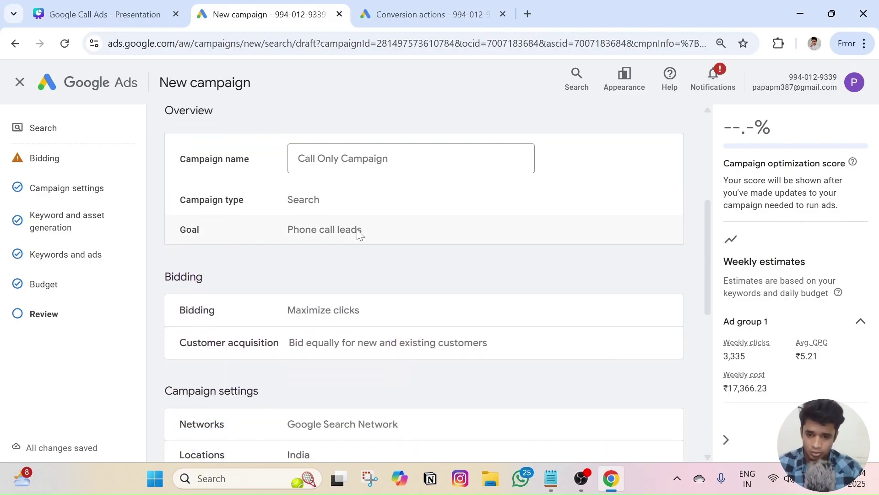
{"action": "scroll", "coordinate": [357, 234], "scroll_direction": "down", "scroll_amount": 2}
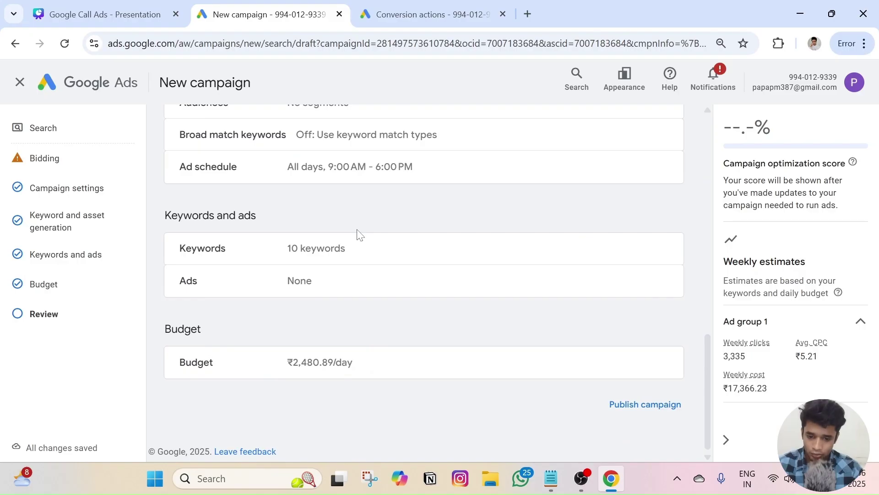
Try to publish the campaign, cancel publishing and return to the bidding settings.
{"action": "left_click", "coordinate": [631, 404]}
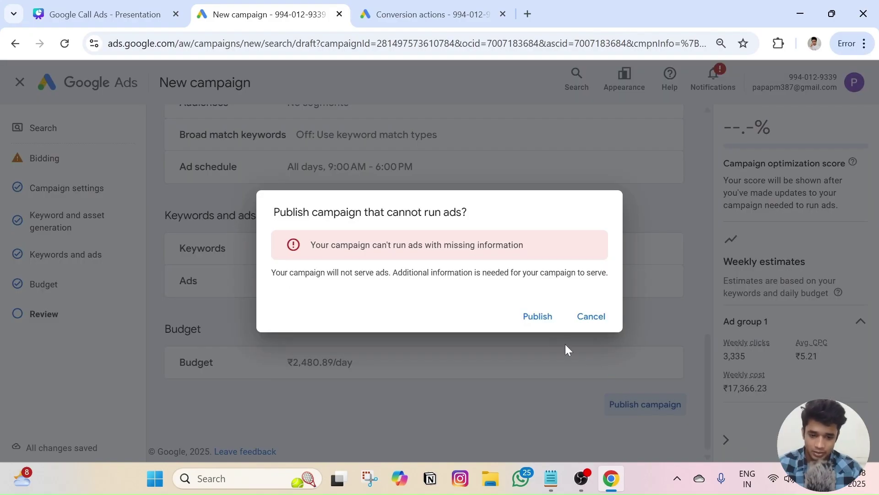
{"action": "left_click", "coordinate": [596, 317]}
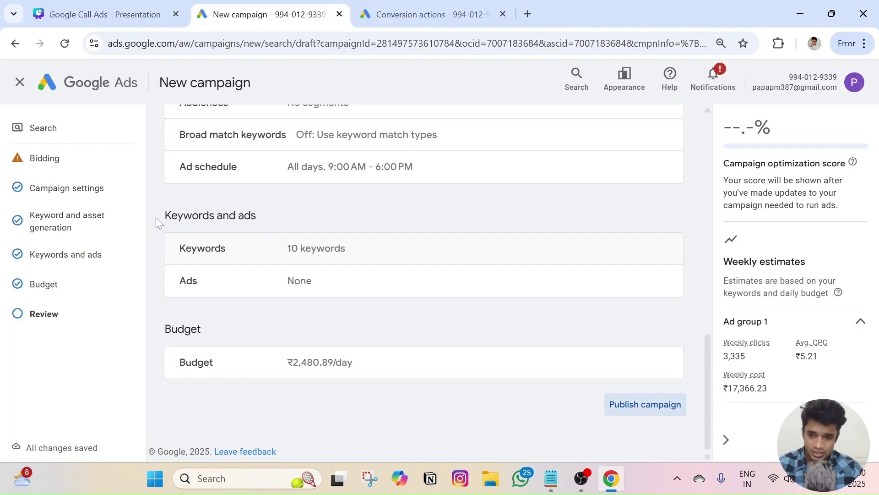
{"action": "left_click", "coordinate": [17, 166]}
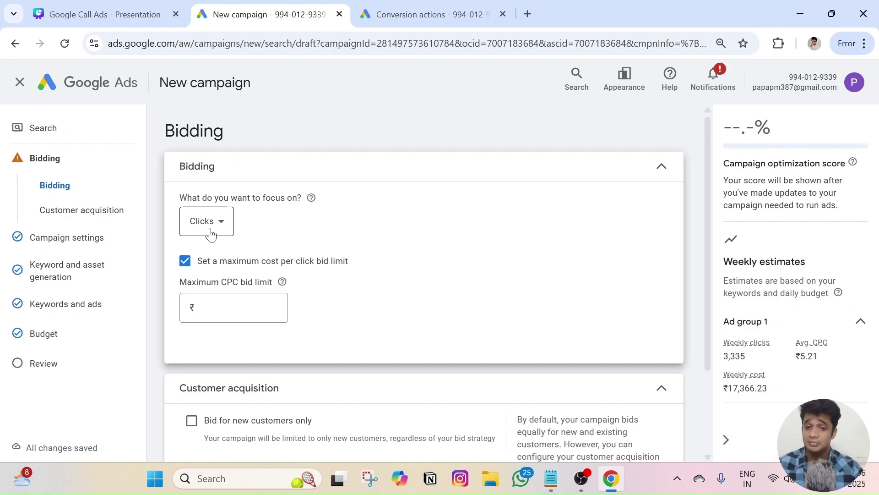
Start another campaign from the conversion actions page, skipping the business details and choosing to create it without guidance.
{"action": "left_click", "coordinate": [449, 11]}
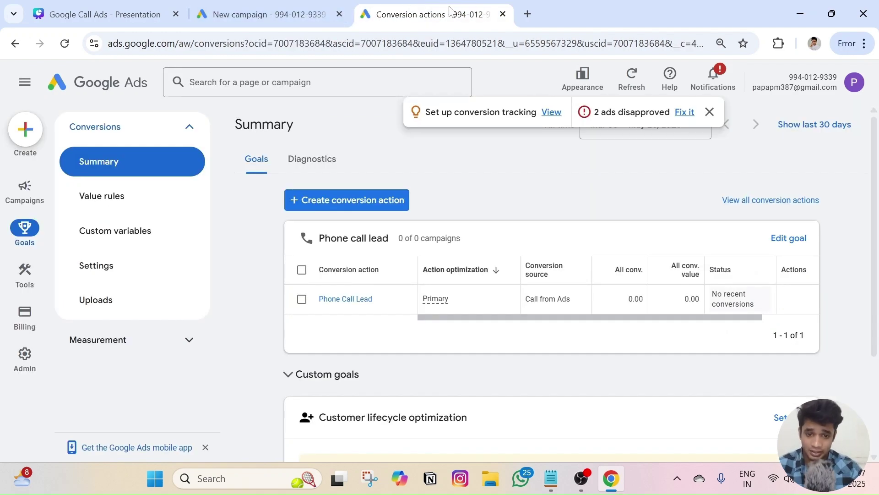
{"action": "left_click", "coordinate": [26, 131]}
{"action": "left_click", "coordinate": [42, 135]}
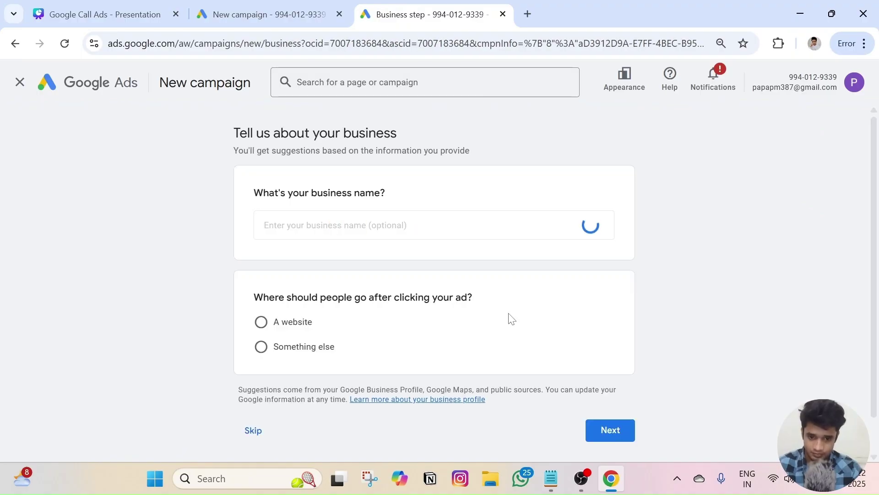
{"action": "scroll", "coordinate": [376, 345], "scroll_direction": "down", "scroll_amount": 3}
{"action": "left_click", "coordinate": [263, 398]}
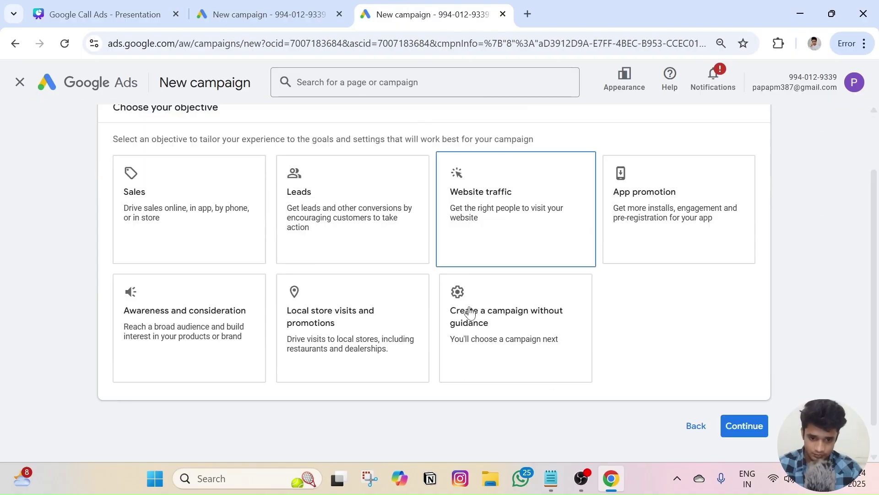
{"action": "scroll", "coordinate": [471, 284], "scroll_direction": "down", "scroll_amount": 1}
{"action": "left_click", "coordinate": [473, 284]}
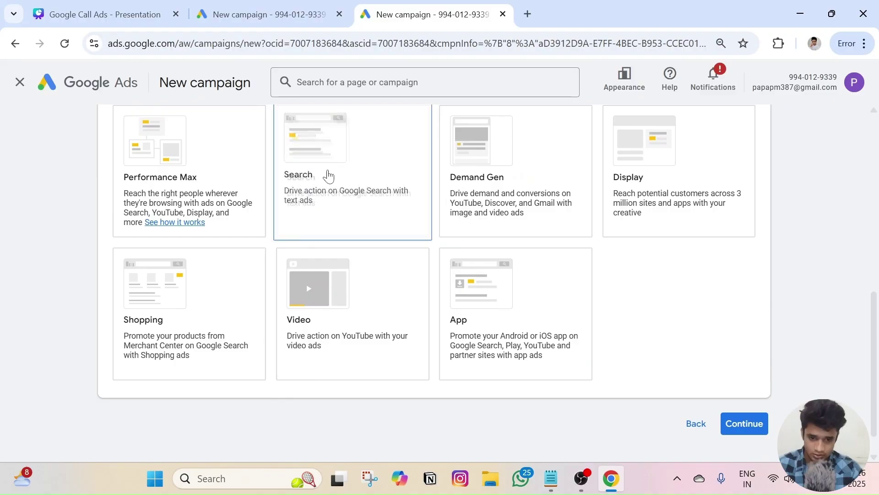
Choose the Search type, add the Phone call leads conversion goal and discard this extra campaign.
{"action": "left_click", "coordinate": [328, 174]}
{"action": "scroll", "coordinate": [310, 235], "scroll_direction": "down", "scroll_amount": 2}
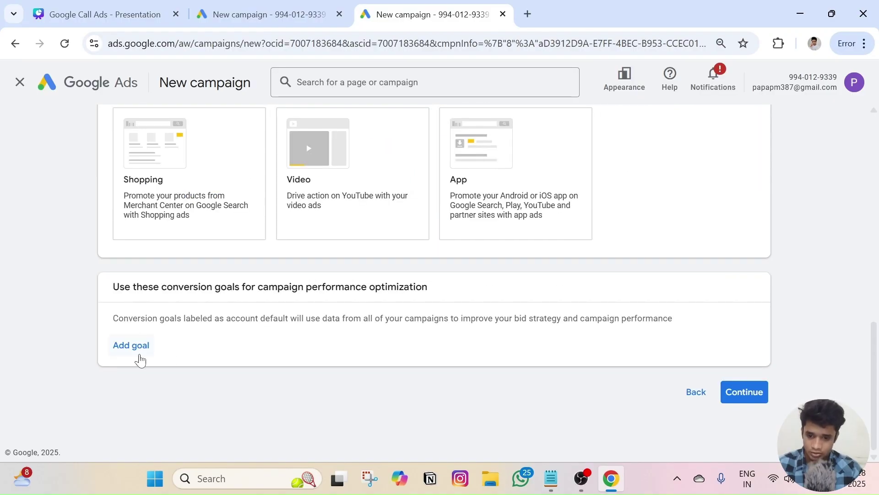
{"action": "left_click", "coordinate": [130, 345]}
{"action": "left_click", "coordinate": [171, 380]}
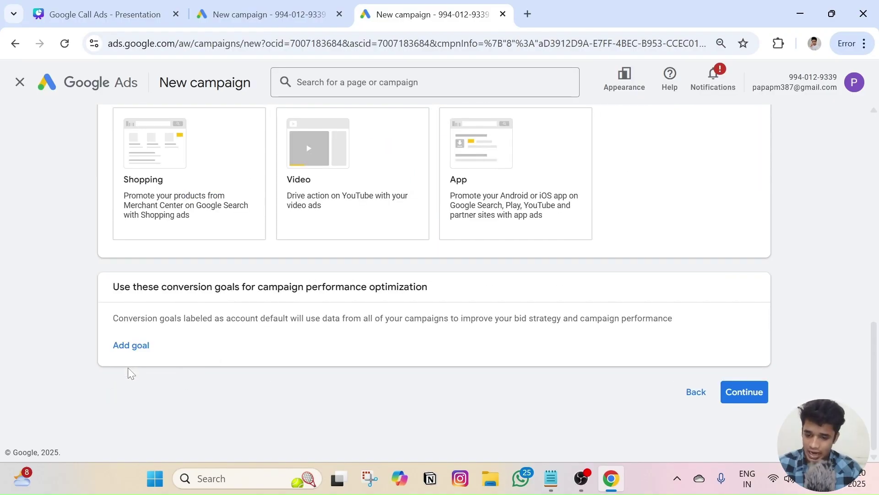
{"action": "left_click", "coordinate": [131, 346]}
{"action": "left_click", "coordinate": [172, 382]}
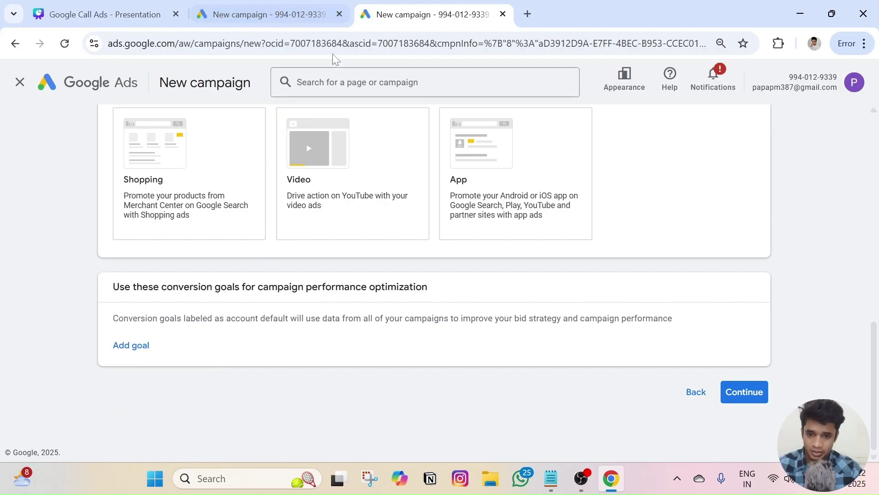
{"action": "left_click", "coordinate": [129, 347]}
{"action": "left_click", "coordinate": [172, 380]}
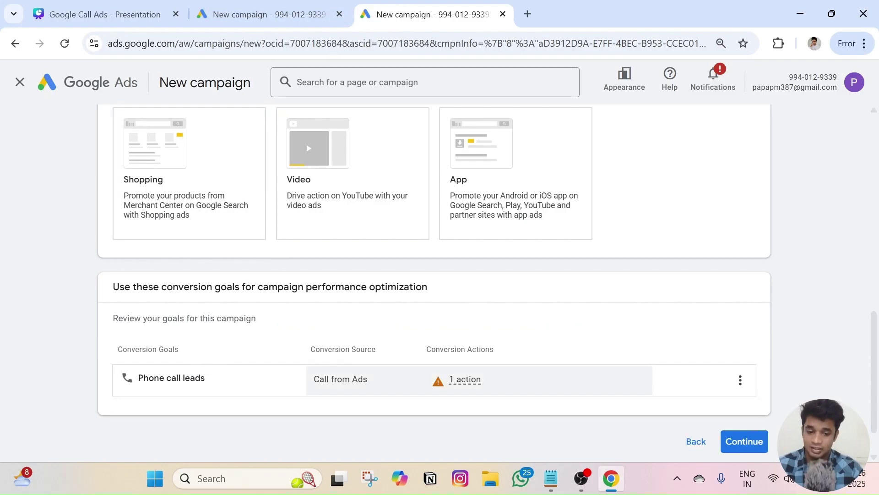
{"action": "left_click", "coordinate": [503, 15]}
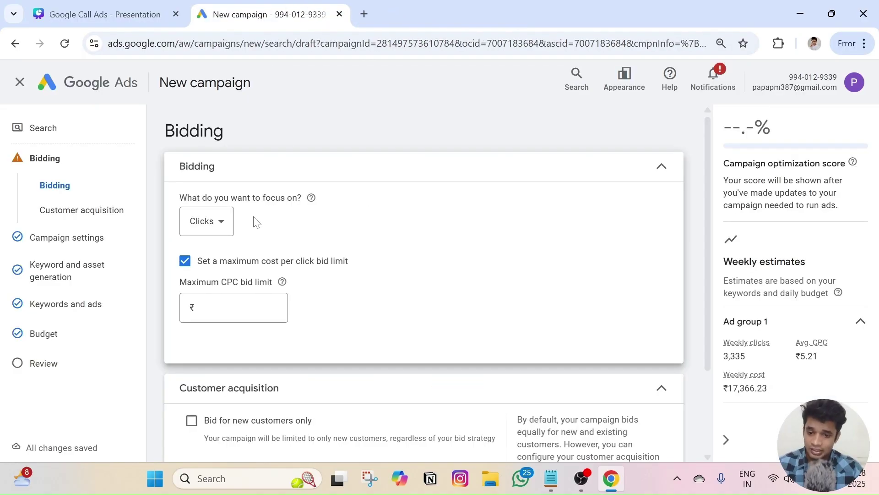
Switch the bidding focus to Conversions and back to Clicks, leaving no maximum cost per click bid limit.
{"action": "left_click", "coordinate": [207, 222]}
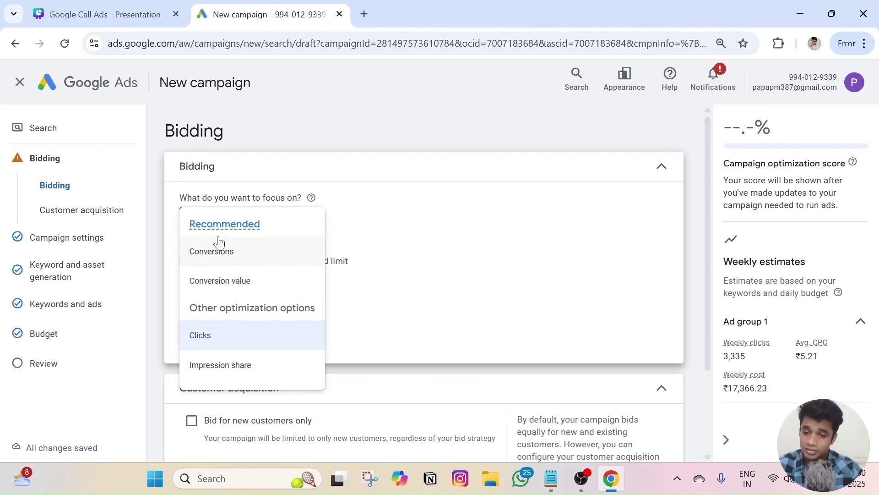
{"action": "left_click", "coordinate": [259, 150]}
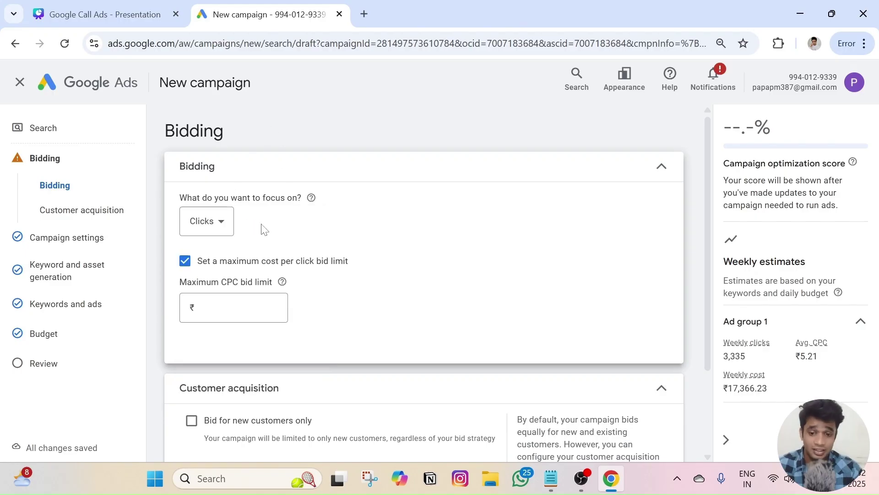
{"action": "left_click", "coordinate": [242, 226]}
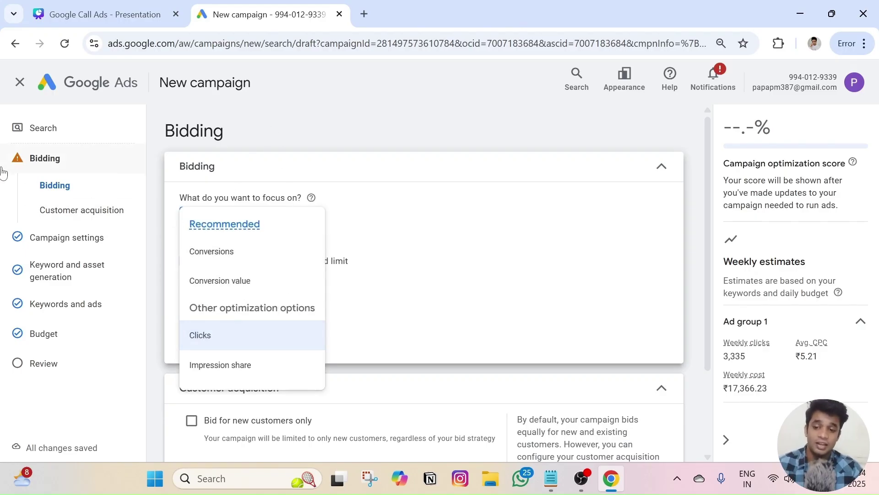
{"action": "left_click", "coordinate": [216, 253]}
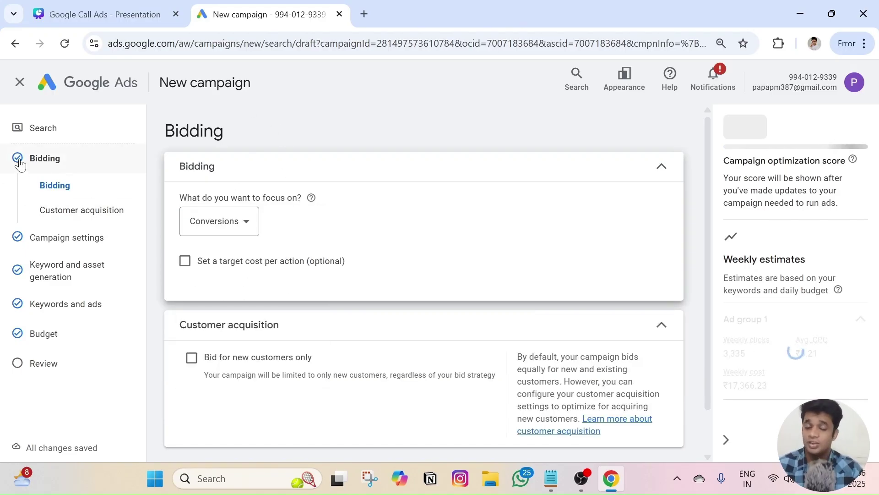
{"action": "left_click", "coordinate": [243, 222]}
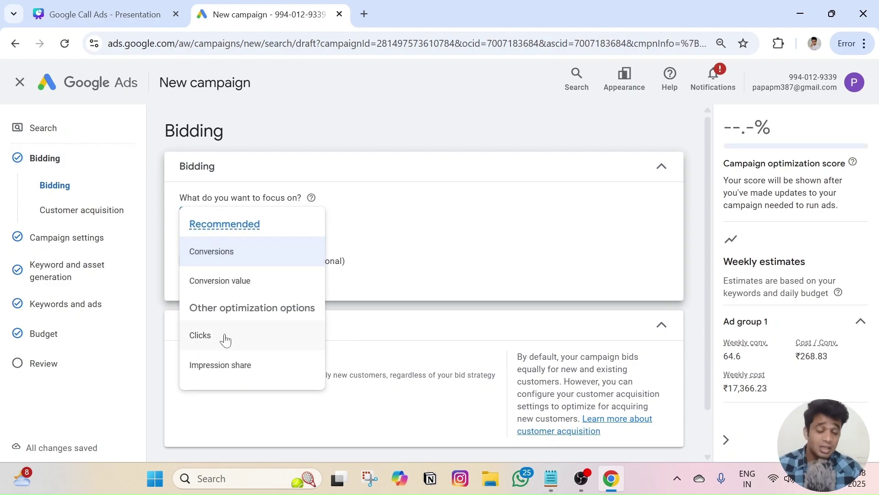
{"action": "left_click", "coordinate": [224, 339]}
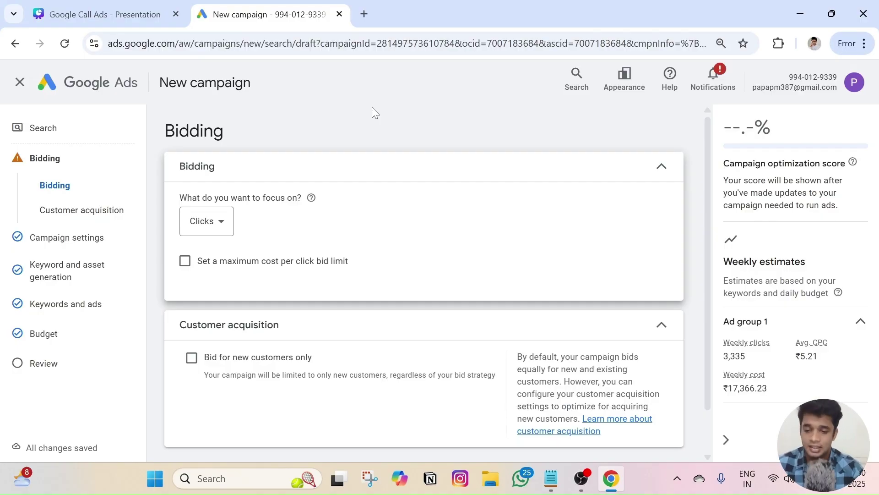
Try the Conversions bidding focus once more and restore Clicks.
{"action": "left_click", "coordinate": [215, 226]}
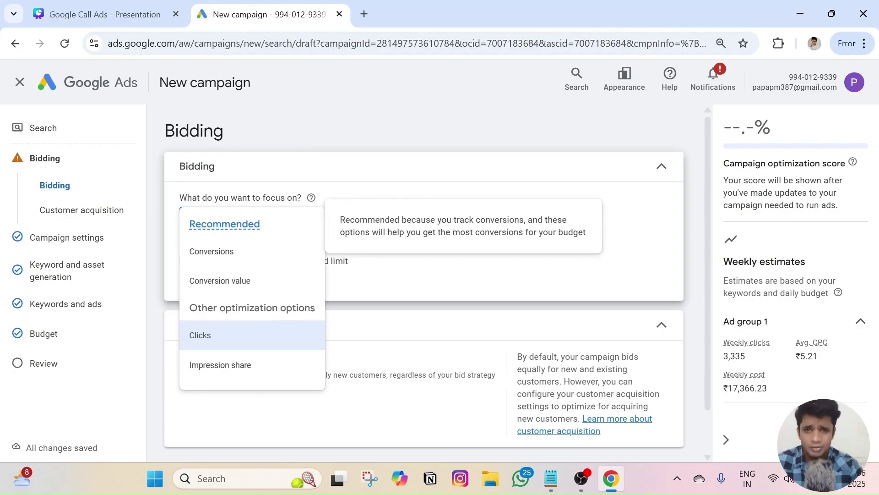
{"action": "left_click", "coordinate": [239, 256]}
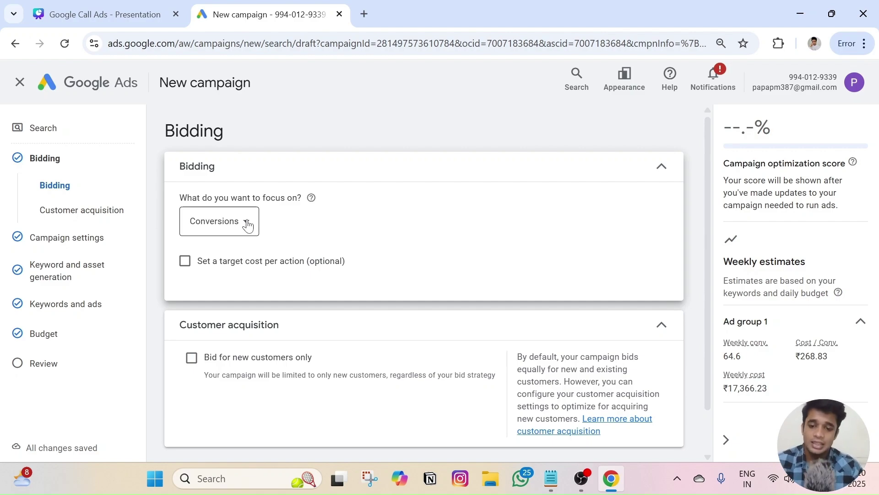
{"action": "left_click", "coordinate": [248, 225]}
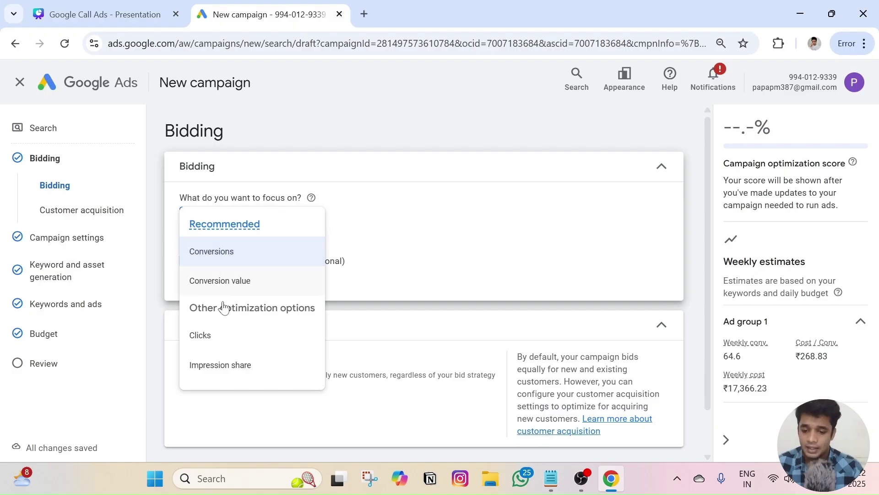
{"action": "left_click", "coordinate": [201, 336]}
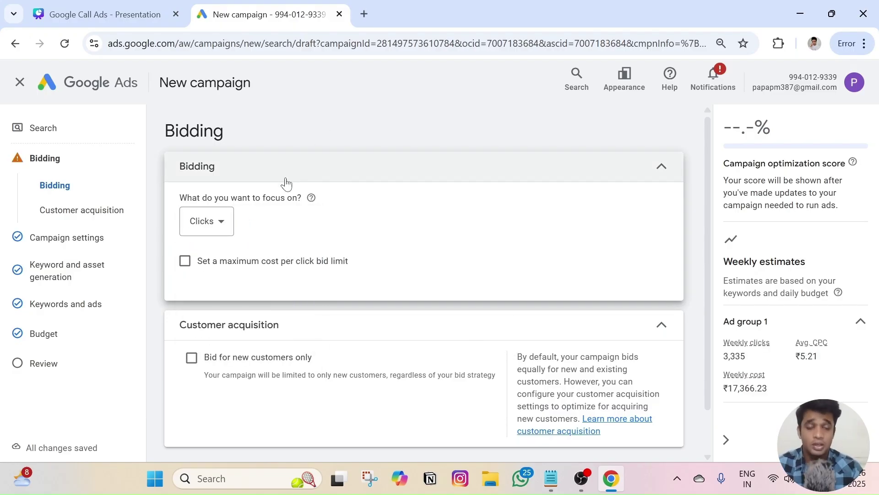
Return to the campaign review and check its full summary through the keywords, ads and budget.
{"action": "scroll", "coordinate": [411, 263], "scroll_direction": "down", "scroll_amount": 1}
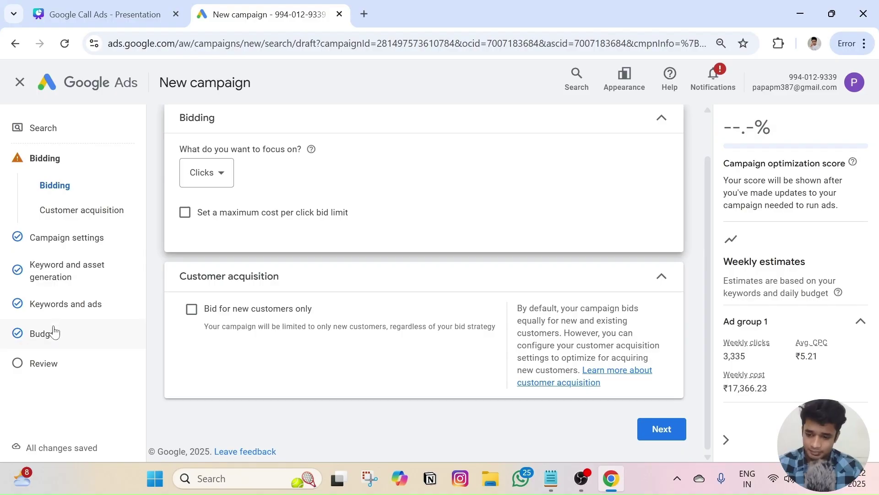
{"action": "left_click", "coordinate": [46, 364]}
{"action": "scroll", "coordinate": [284, 217], "scroll_direction": "down", "scroll_amount": 2}
{"action": "scroll", "coordinate": [284, 219], "scroll_direction": "down", "scroll_amount": 10}
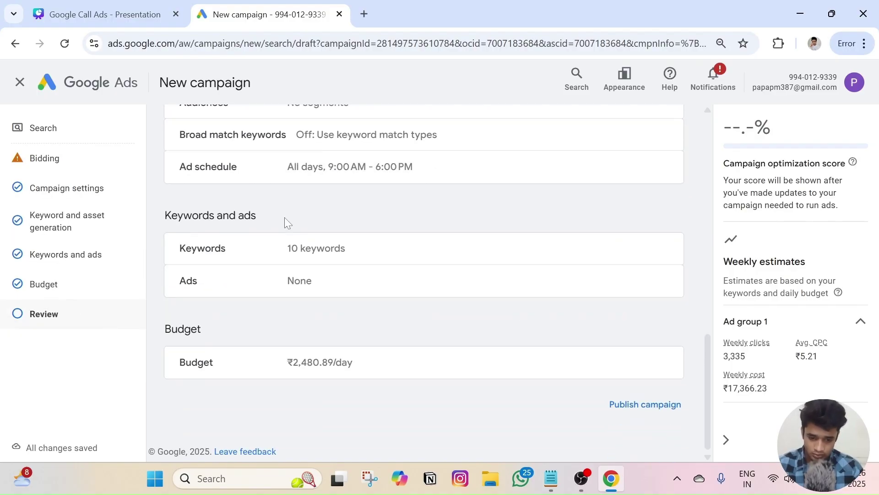
{"action": "scroll", "coordinate": [318, 196], "scroll_direction": "up", "scroll_amount": 10}
{"action": "scroll", "coordinate": [328, 201], "scroll_direction": "down", "scroll_amount": 10}
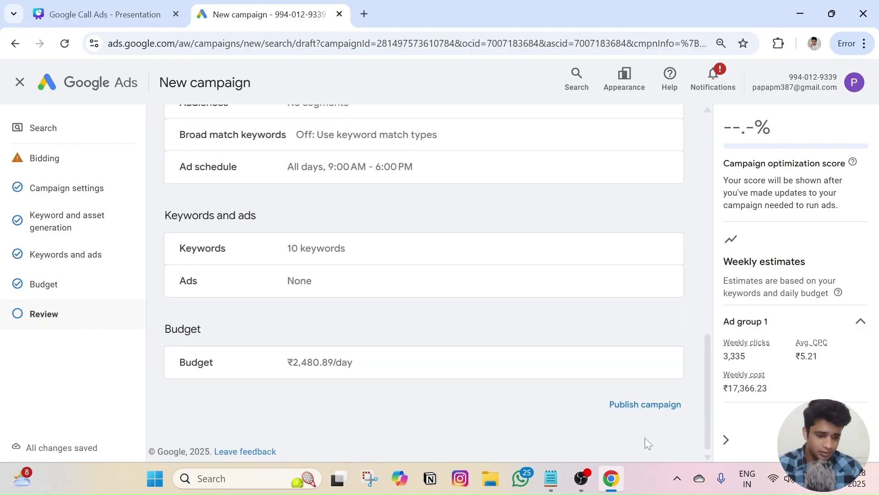
Publish the call-only campaign despite its missing information, and hide the no-ads-running alert on the account overview.
{"action": "left_click", "coordinate": [642, 414]}
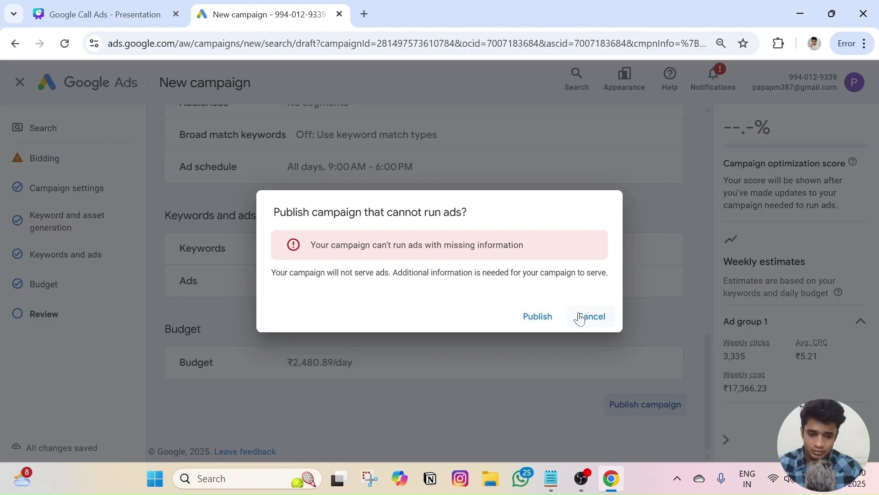
{"action": "left_click", "coordinate": [530, 321]}
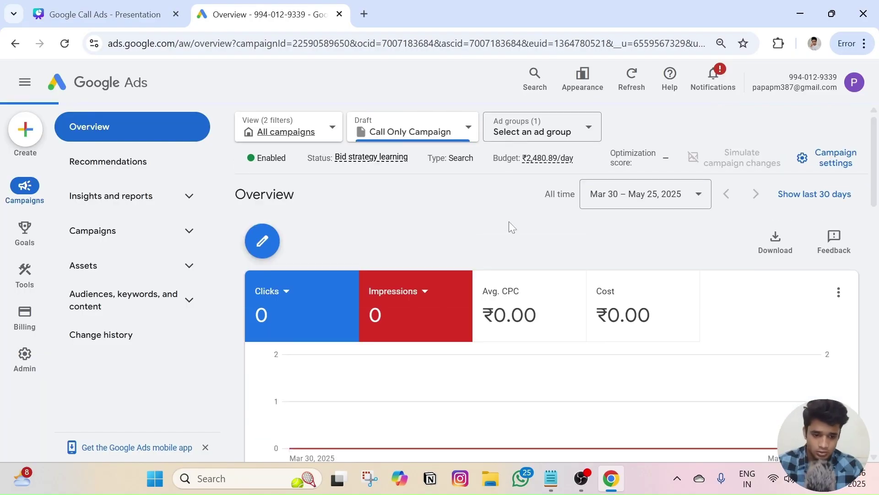
{"action": "left_click", "coordinate": [59, 89]}
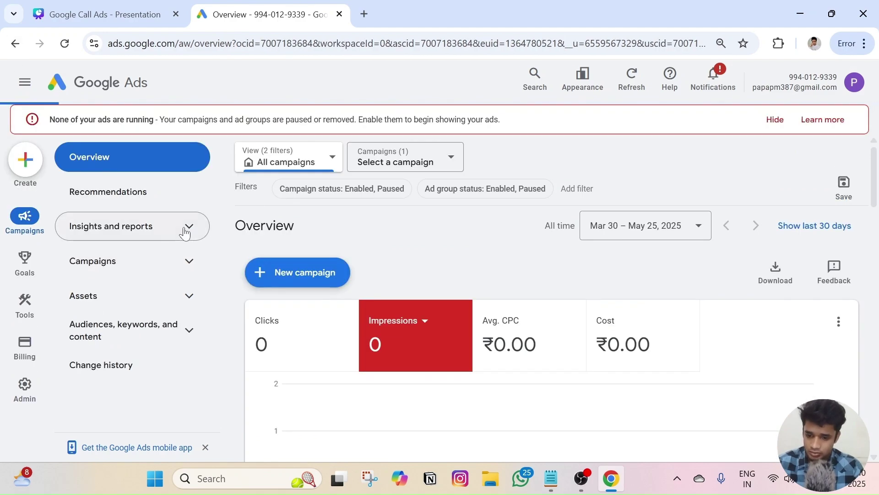
{"action": "left_click", "coordinate": [775, 119]}
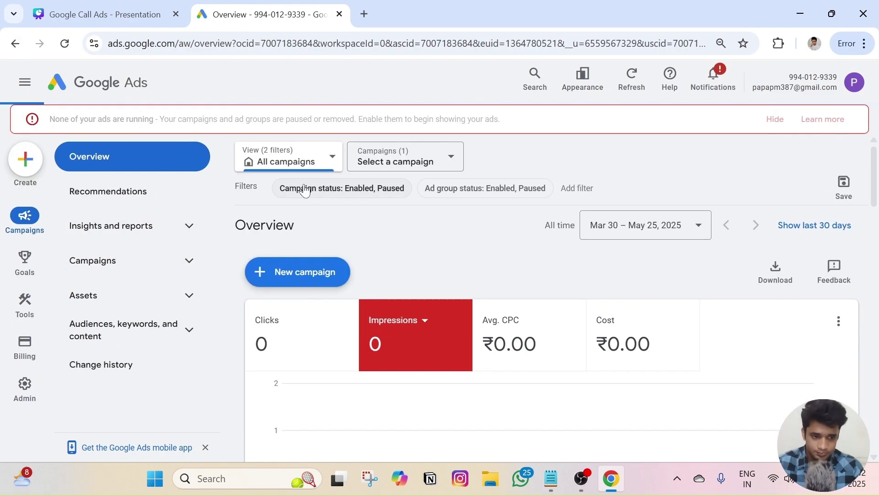
Check the account's campaign list for the published campaign and the ad group list for its ad group.
{"action": "left_click", "coordinate": [186, 232]}
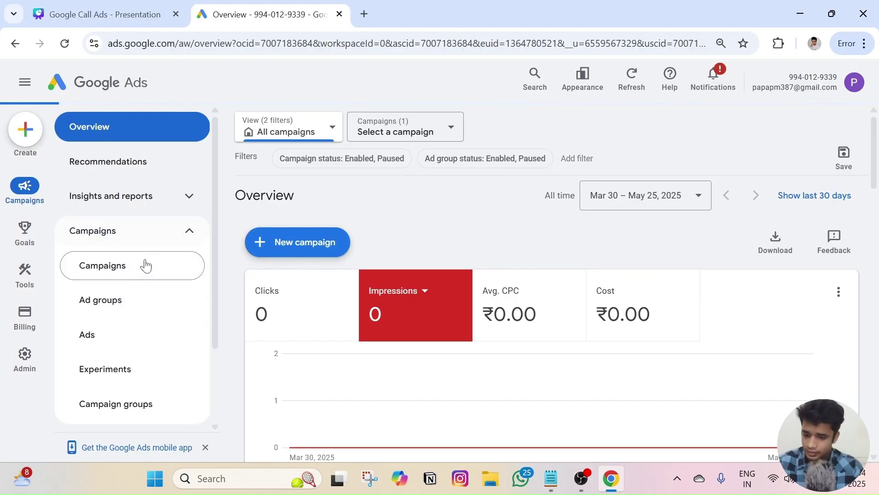
{"action": "left_click", "coordinate": [142, 263]}
{"action": "scroll", "coordinate": [361, 243], "scroll_direction": "down", "scroll_amount": 4}
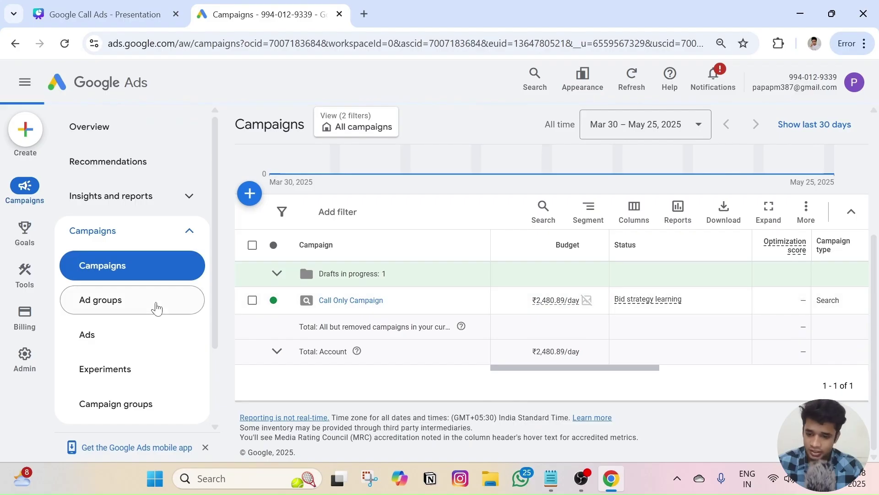
{"action": "left_click", "coordinate": [155, 304]}
{"action": "scroll", "coordinate": [363, 318], "scroll_direction": "down", "scroll_amount": 2}
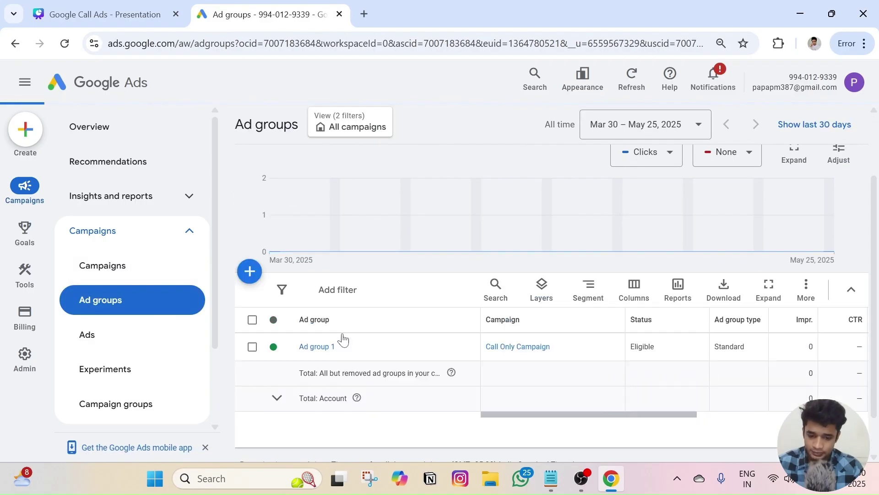
Start a new call ad from the ads list, assigned to Ad group 1 of Call Only Campaign.
{"action": "left_click", "coordinate": [97, 347]}
{"action": "scroll", "coordinate": [345, 304], "scroll_direction": "down", "scroll_amount": 2}
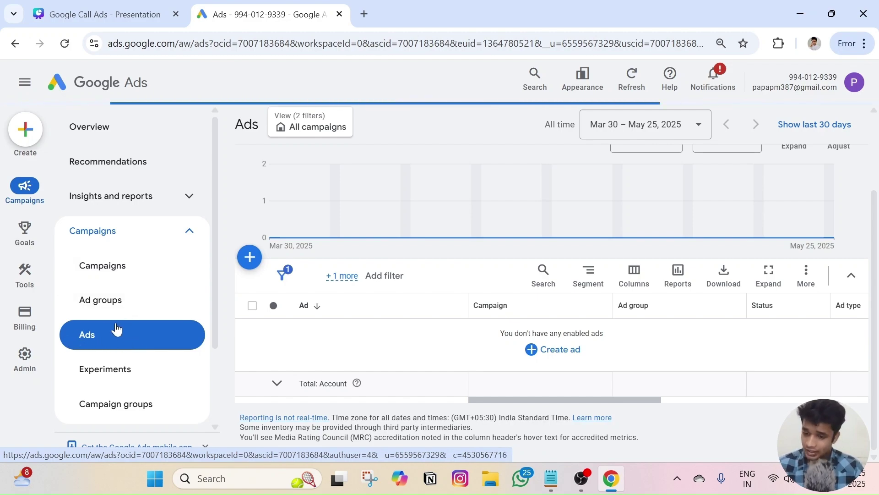
{"action": "left_click", "coordinate": [250, 257]}
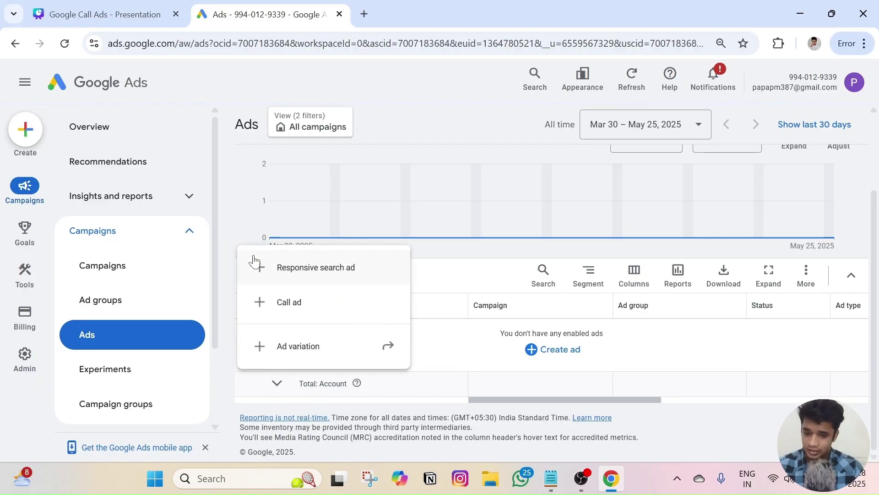
{"action": "left_click", "coordinate": [279, 304]}
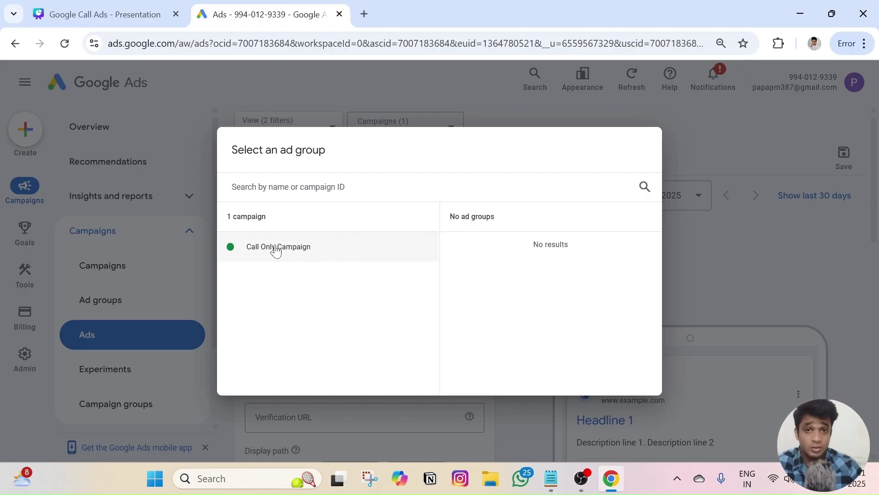
{"action": "left_click", "coordinate": [276, 248]}
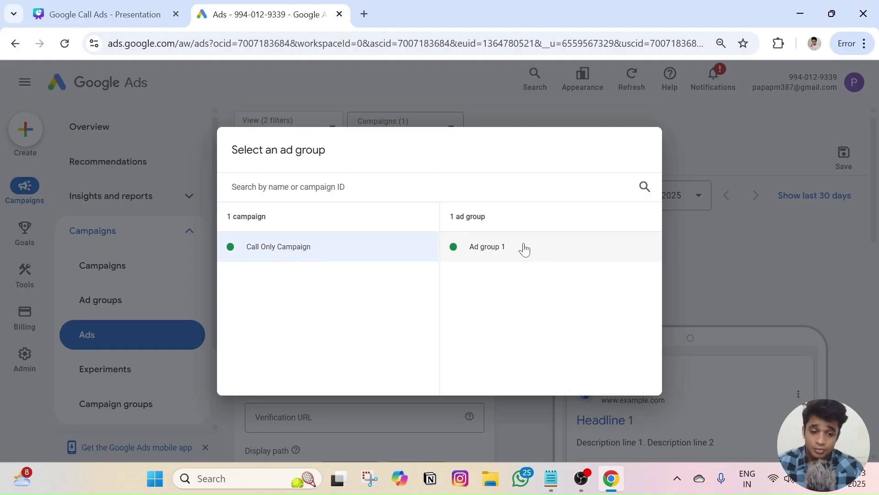
{"action": "left_click", "coordinate": [504, 248]}
{"action": "scroll", "coordinate": [357, 225], "scroll_direction": "down", "scroll_amount": 1}
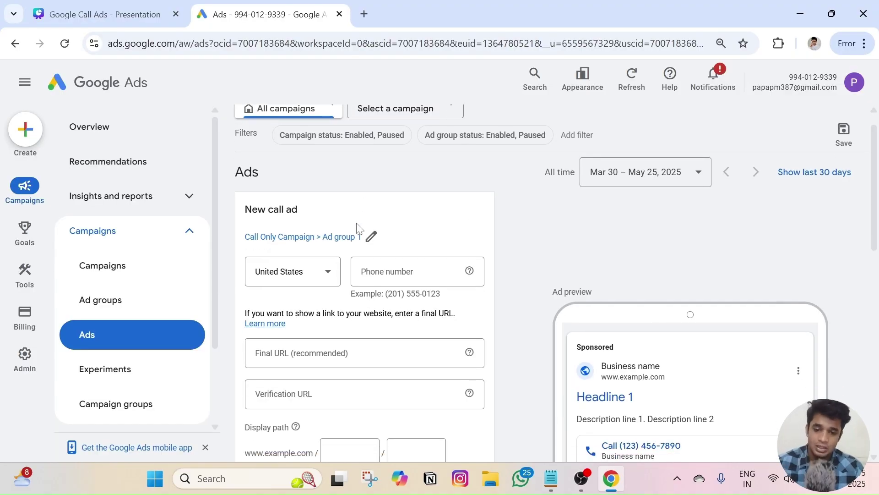
Open the country choices for the new call ad's phone number and browse through them.
{"action": "left_click", "coordinate": [296, 250]}
{"action": "scroll", "coordinate": [295, 250], "scroll_direction": "down", "scroll_amount": 5}
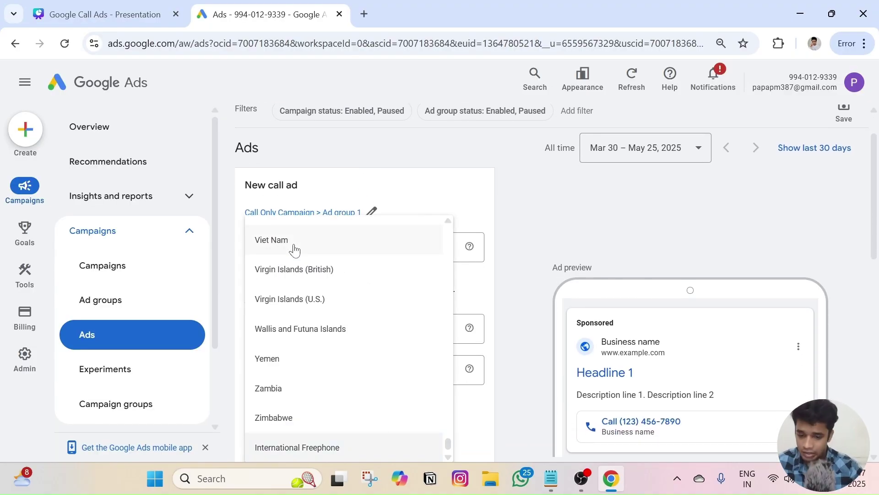
Set the new call ad's country to India and enter the example phone number without spaces.
{"action": "key", "text": "i"}
{"action": "left_click", "coordinate": [293, 262]}
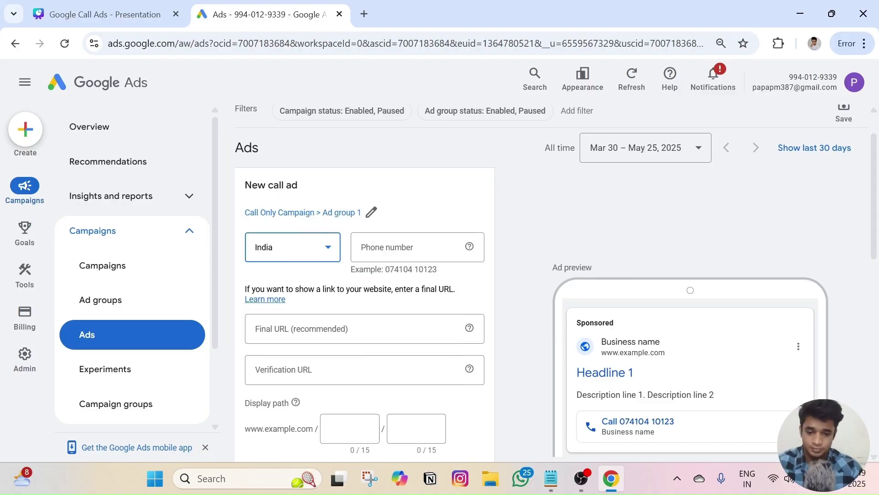
{"action": "left_click_drag", "start_coordinate": [441, 275], "coordinate": [389, 271]}
{"action": "key", "text": "ctrl+c"}
{"action": "left_click", "coordinate": [403, 247]}
{"action": "key", "text": "ctrl+v"}
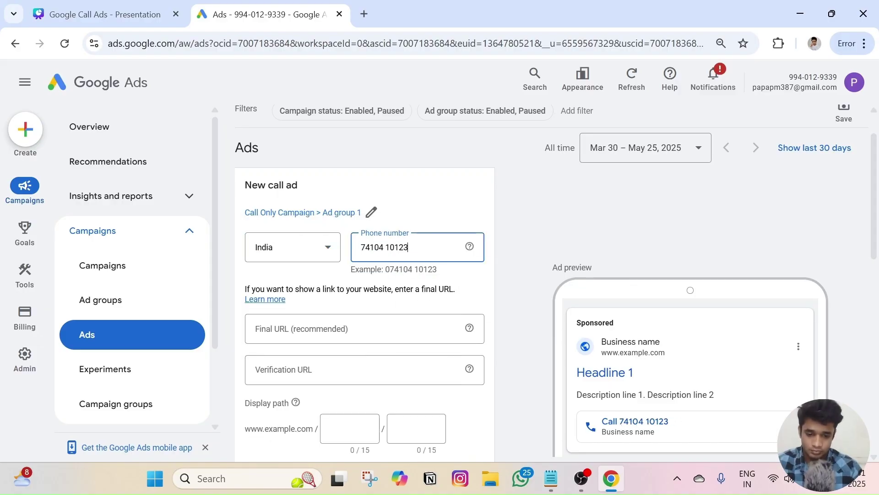
{"action": "key", "text": "BackSpace"}
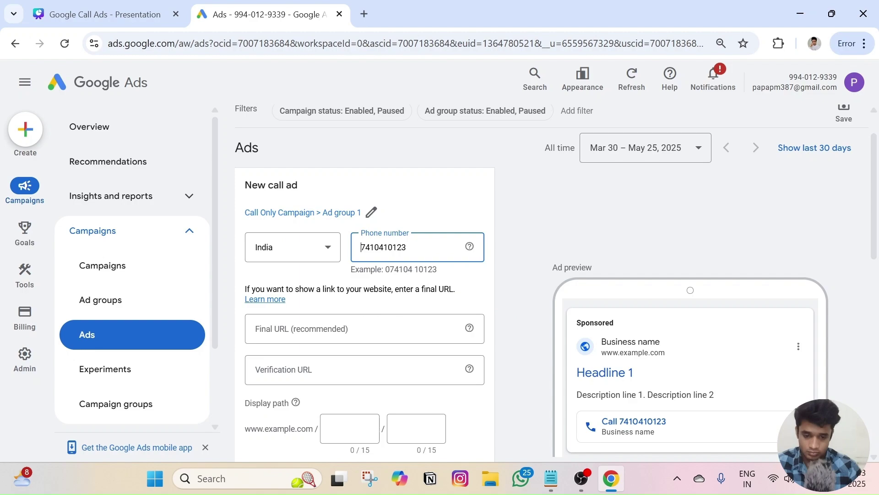
Open the new call ad's Final URL field for entry.
{"action": "scroll", "coordinate": [344, 288], "scroll_direction": "down", "scroll_amount": 1}
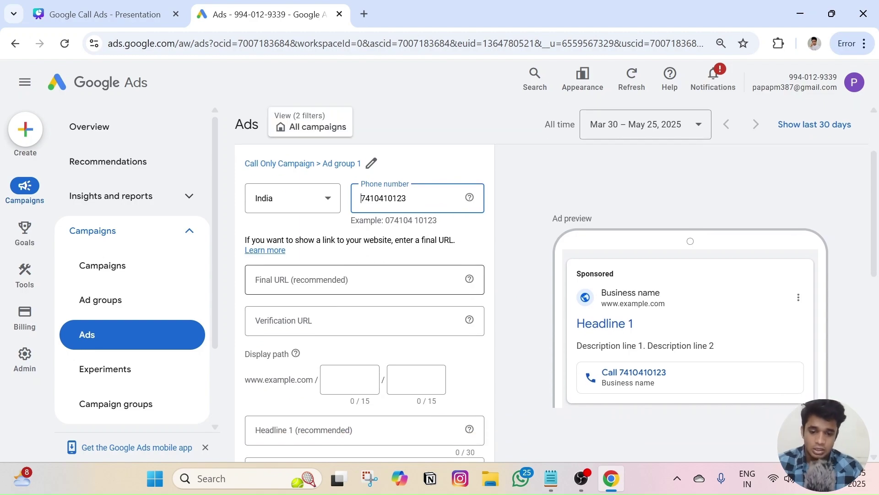
{"action": "left_click", "coordinate": [345, 277]}
{"action": "scroll", "coordinate": [348, 271], "scroll_direction": "down", "scroll_amount": 1}
{"action": "scroll", "coordinate": [348, 265], "scroll_direction": "down", "scroll_amount": 1}
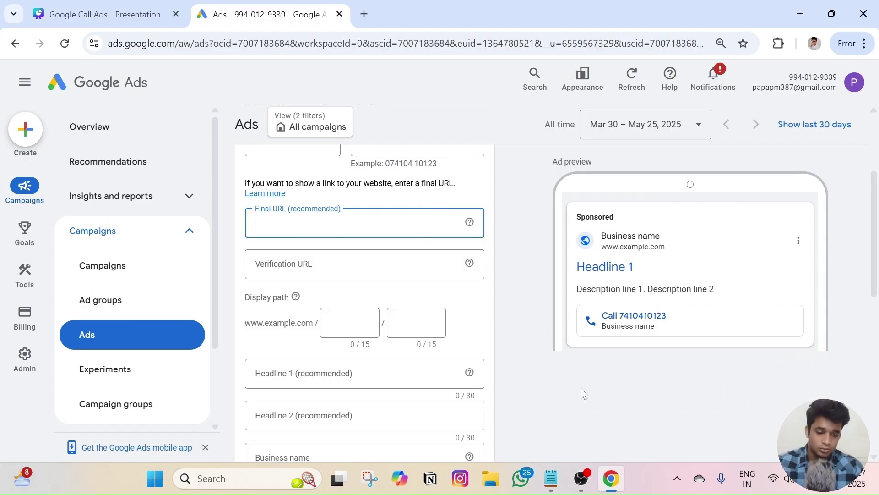
Switch to the Canva presentation, show the "What is Call Only Ad?" slide full screen, and exit the presentation view.
{"action": "left_click", "coordinate": [110, 14]}
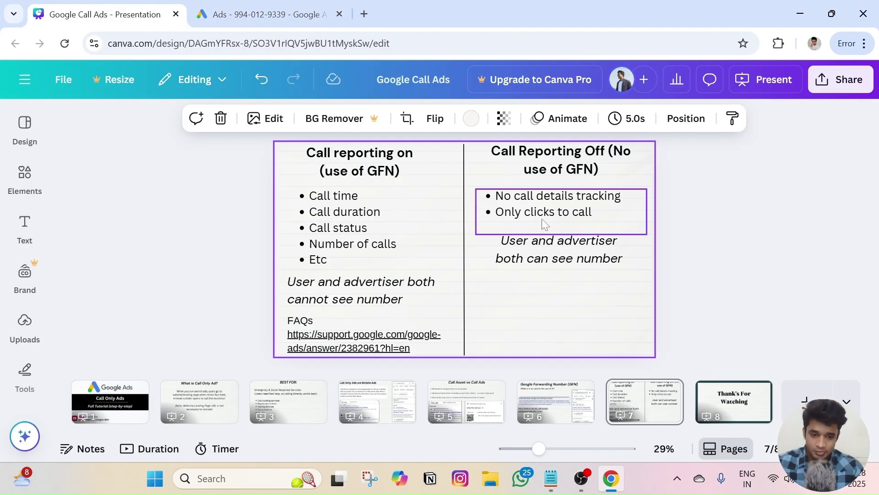
{"action": "left_click", "coordinate": [776, 84]}
{"action": "left_click", "coordinate": [698, 384]}
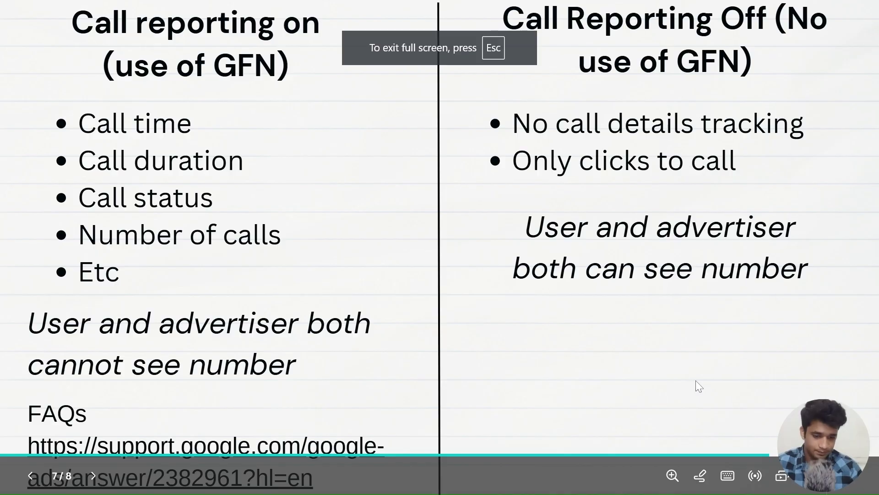
{"action": "key", "text": "Left"}
{"action": "key", "text": "Left"}
{"action": "key", "text": "Left"}
{"action": "key", "text": "Left"}
{"action": "key", "text": "Left"}
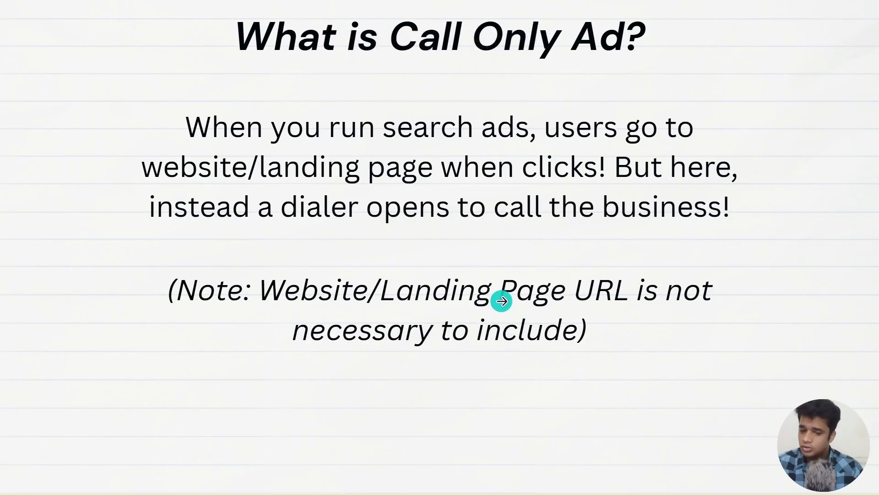
{"action": "key", "text": "Escape"}
Return to Google Ads and enter Example.com as the call ad's Final URL.
{"action": "left_click", "coordinate": [304, 5]}
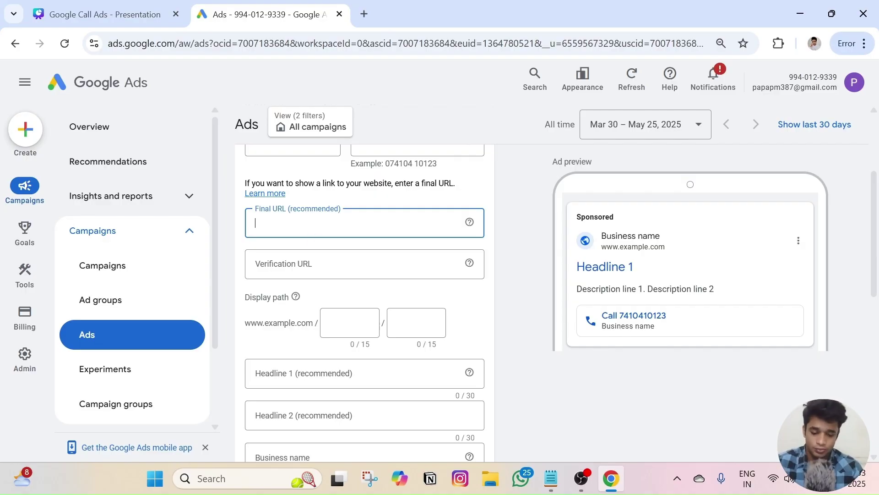
{"action": "type", "text": "Example.com"}
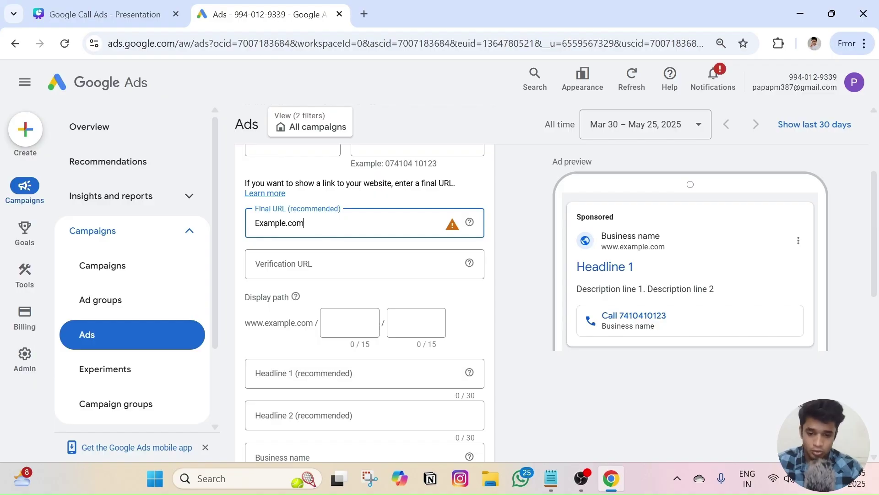
{"action": "left_click", "coordinate": [351, 190]}
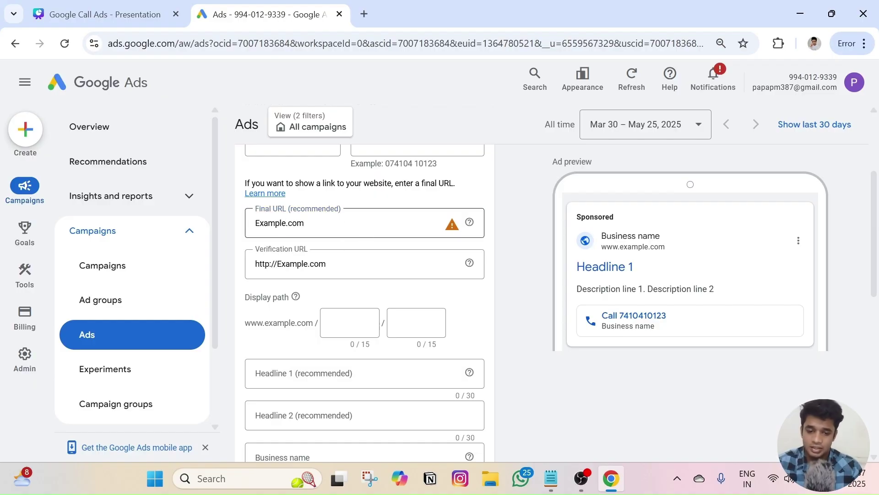
Examine the Final URL alongside the headline, web address and call link in the ad preview.
{"action": "left_click", "coordinate": [350, 225]}
{"action": "key", "text": "ctrl+a"}
{"action": "left_click", "coordinate": [381, 204]}
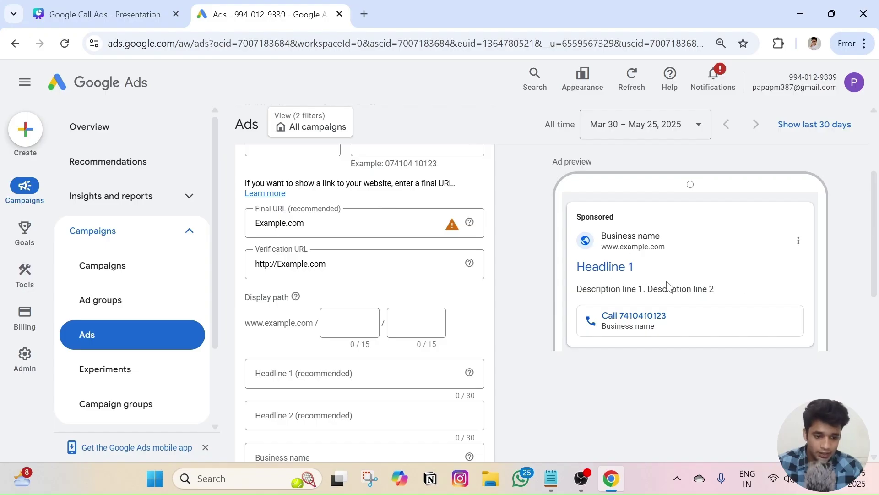
{"action": "left_click", "coordinate": [355, 218]}
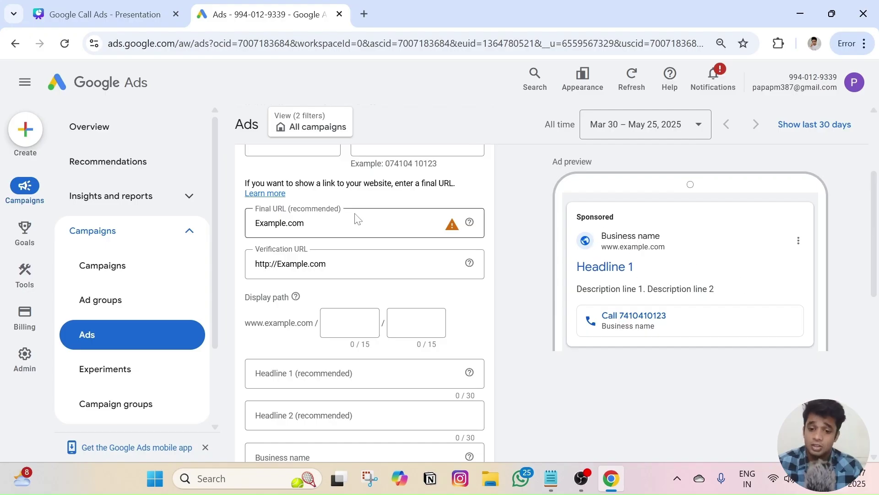
{"action": "double_click", "coordinate": [281, 223]}
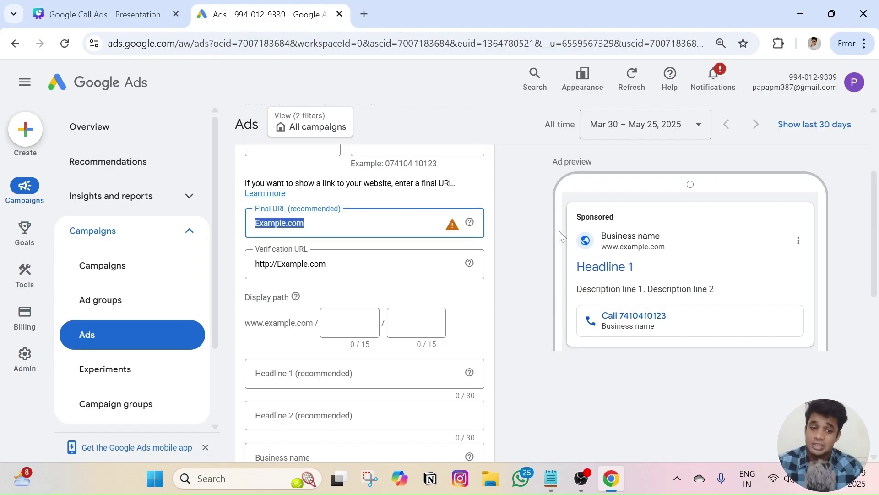
{"action": "left_click", "coordinate": [610, 241]}
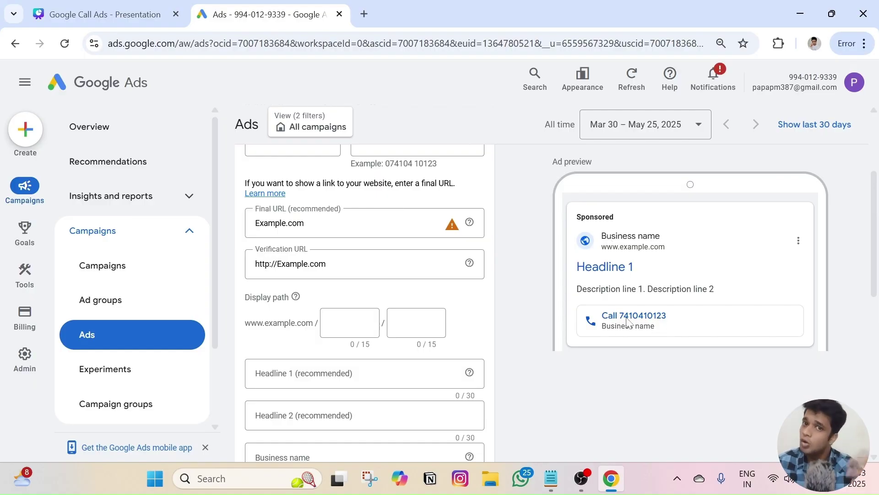
{"action": "left_click_drag", "start_coordinate": [334, 224], "coordinate": [251, 224]}
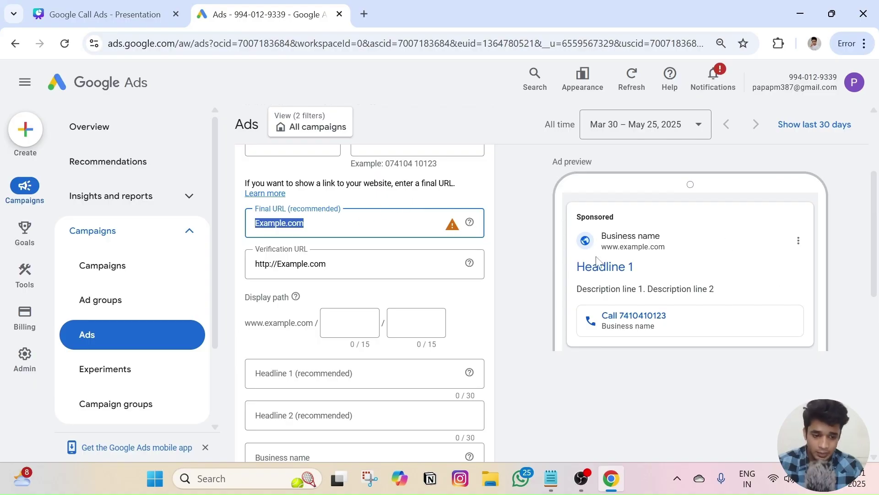
{"action": "left_click", "coordinate": [303, 223]}
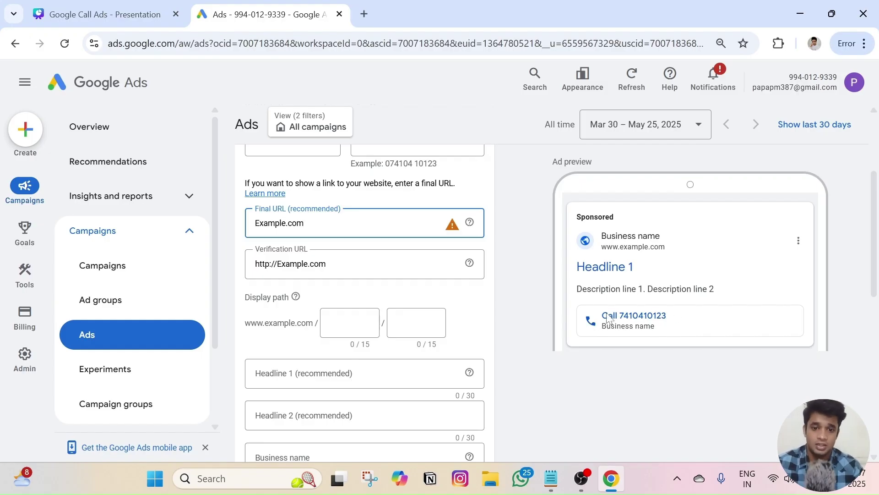
{"action": "left_click_drag", "start_coordinate": [304, 223], "coordinate": [255, 223]}
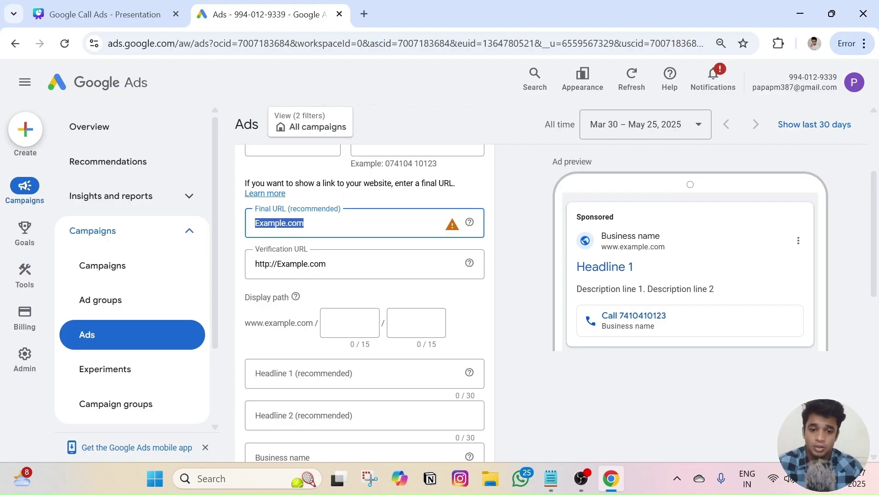
{"action": "left_click", "coordinate": [409, 201]}
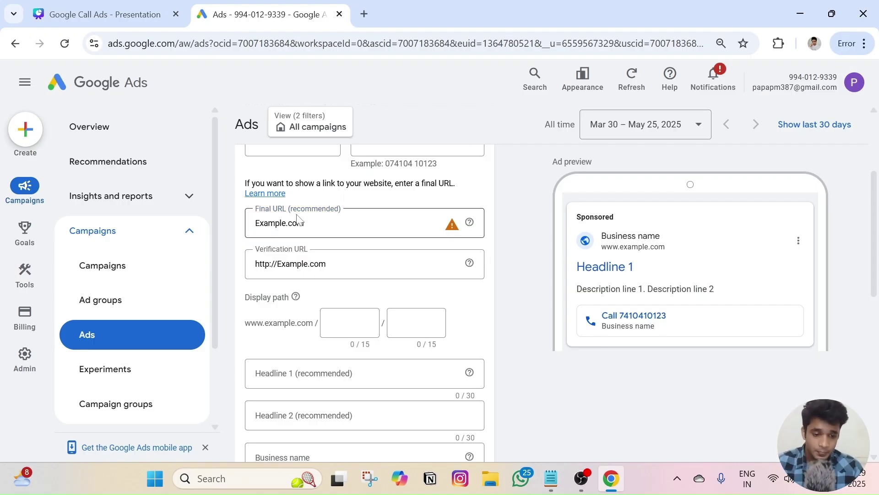
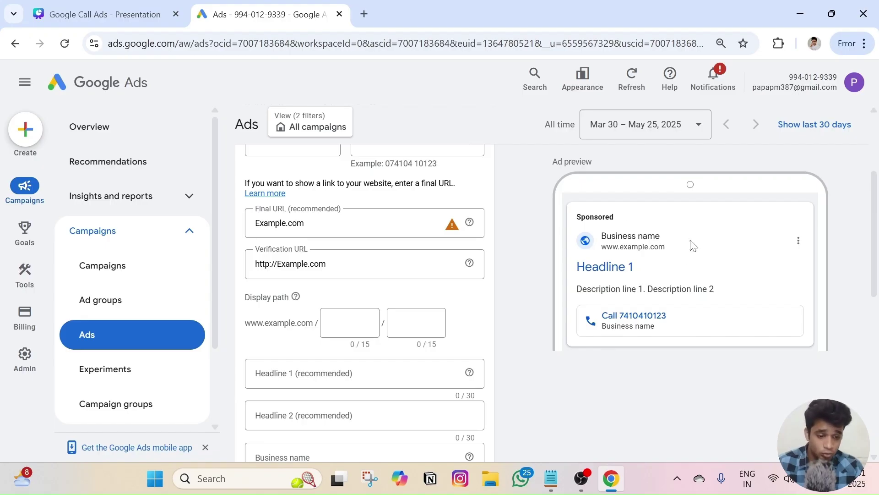
{"action": "left_click_drag", "start_coordinate": [255, 223], "coordinate": [304, 223]}
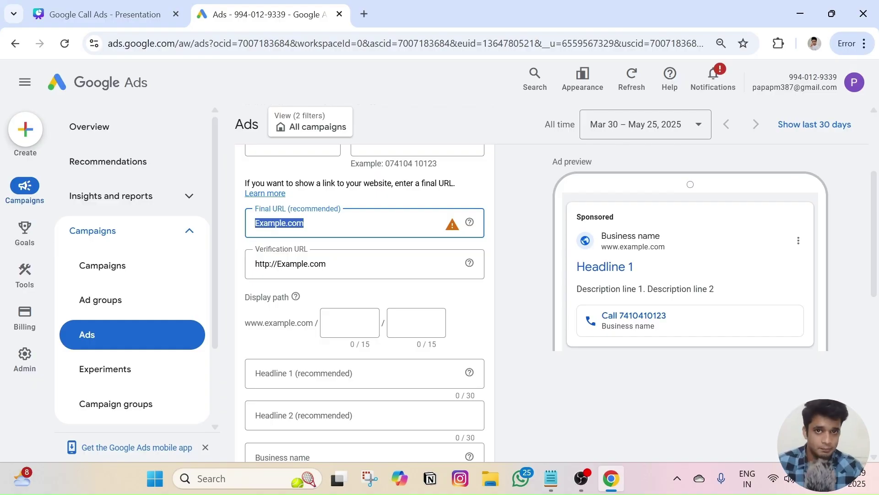
Clear the call ad's Final URL.
{"action": "left_click_drag", "start_coordinate": [318, 223], "coordinate": [255, 223]}
{"action": "key", "text": "BackSpace"}
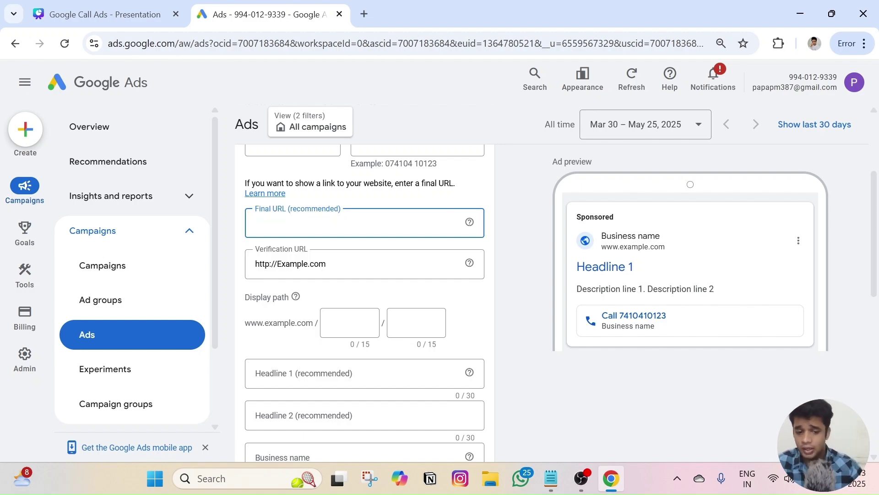
{"action": "left_click", "coordinate": [338, 203]}
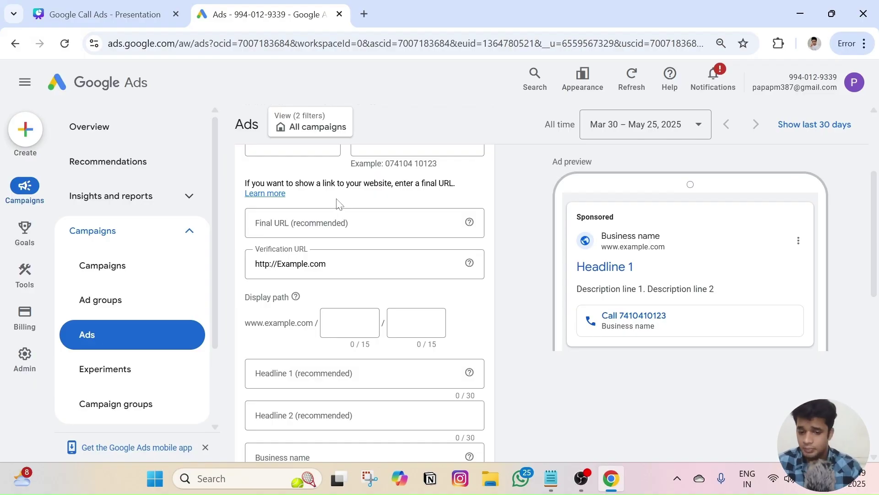
Review the Verification URL together with the empty Final URL and the ad's phone number.
{"action": "left_click_drag", "start_coordinate": [310, 265], "coordinate": [331, 262]}
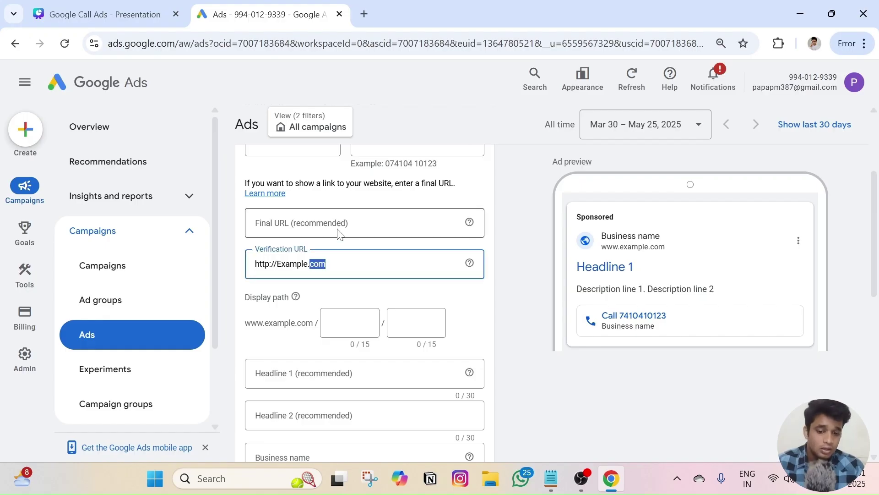
{"action": "left_click", "coordinate": [337, 226]}
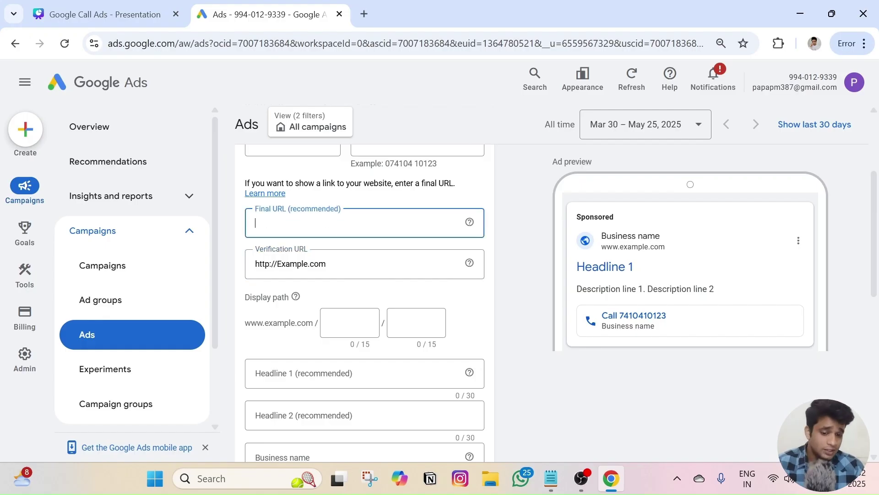
{"action": "left_click", "coordinate": [325, 263]}
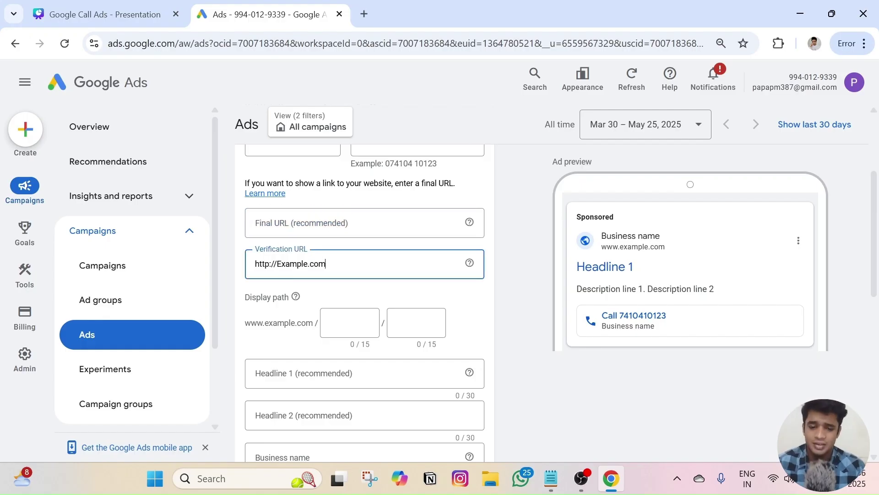
{"action": "left_click", "coordinate": [385, 229]}
{"action": "triple_click", "coordinate": [360, 264]}
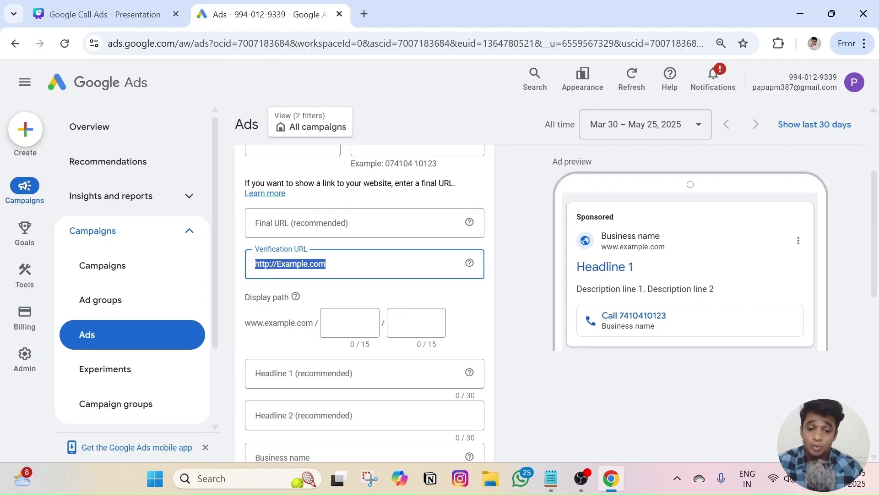
{"action": "scroll", "coordinate": [383, 213], "scroll_direction": "up", "scroll_amount": 1}
{"action": "double_click", "coordinate": [381, 200]}
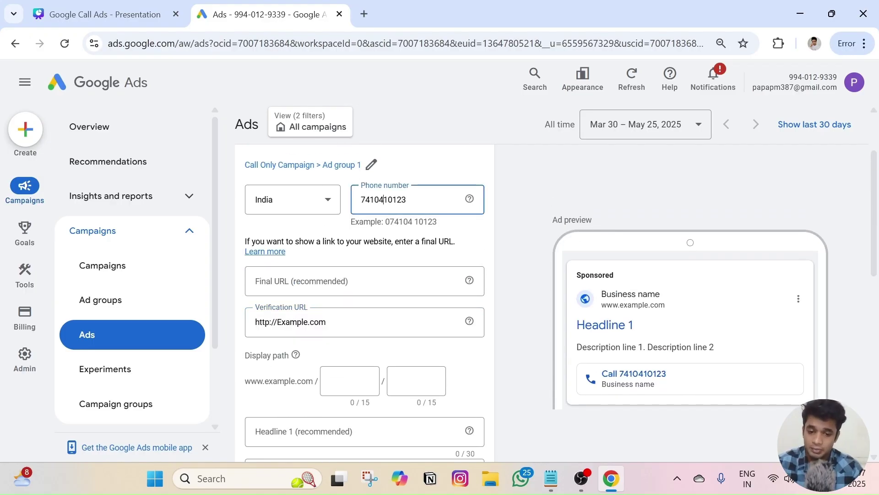
{"action": "left_click", "coordinate": [409, 165]}
{"action": "left_click", "coordinate": [767, 191]}
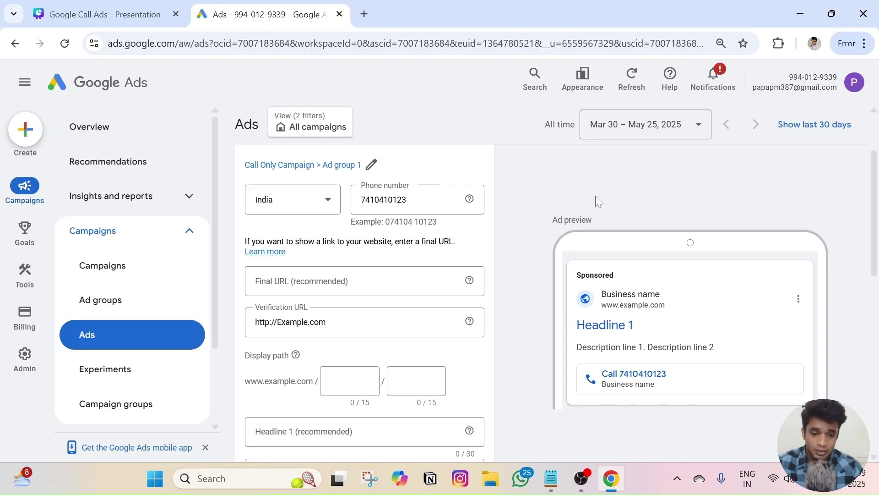
Replace the call ad's Verification URL with Example.com.
{"action": "scroll", "coordinate": [324, 265], "scroll_direction": "down", "scroll_amount": 1}
{"action": "left_click", "coordinate": [319, 242]}
{"action": "key", "text": "ctrl+a"}
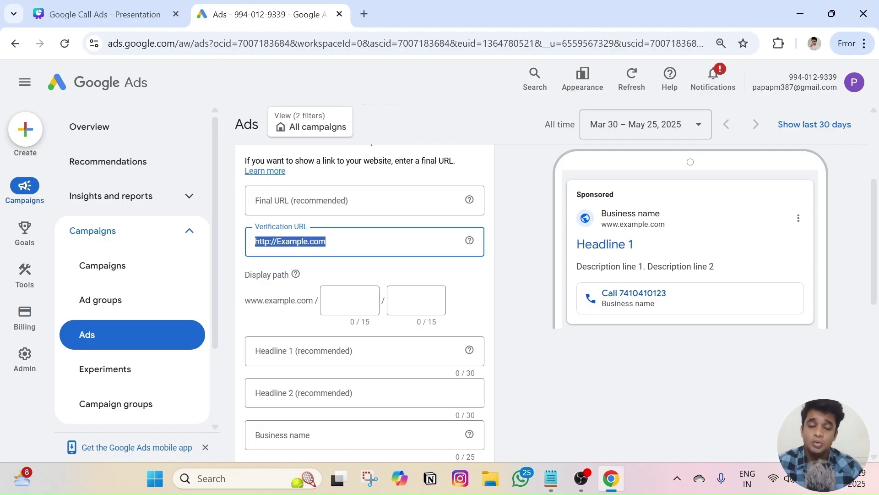
{"action": "triple_click", "coordinate": [318, 241]}
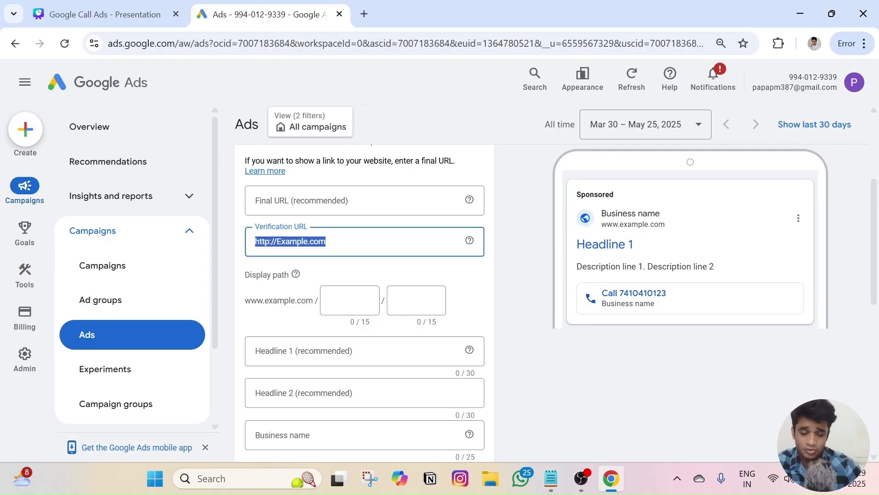
{"action": "type", "text": "ex"}
{"action": "key", "text": "BackSpace"}
{"action": "key", "text": "BackSpace"}
{"action": "type", "text": "Example."}
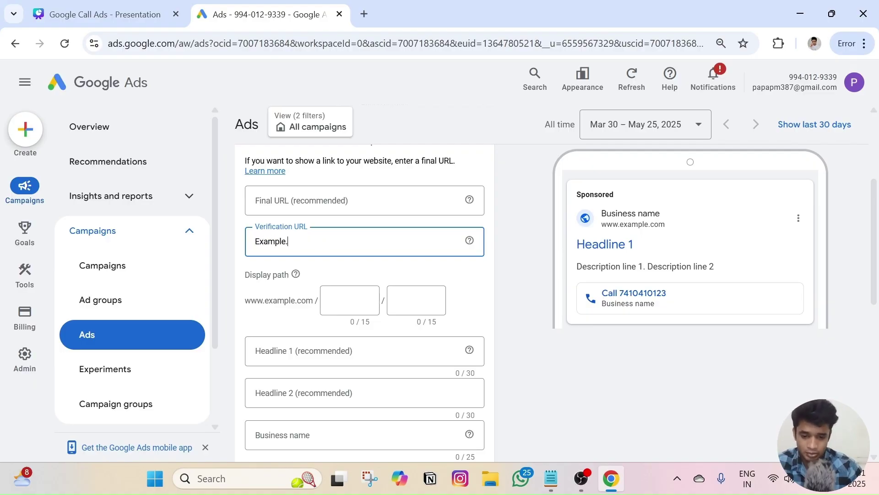
{"action": "type", "text": "com"}
{"action": "left_click", "coordinate": [421, 267]}
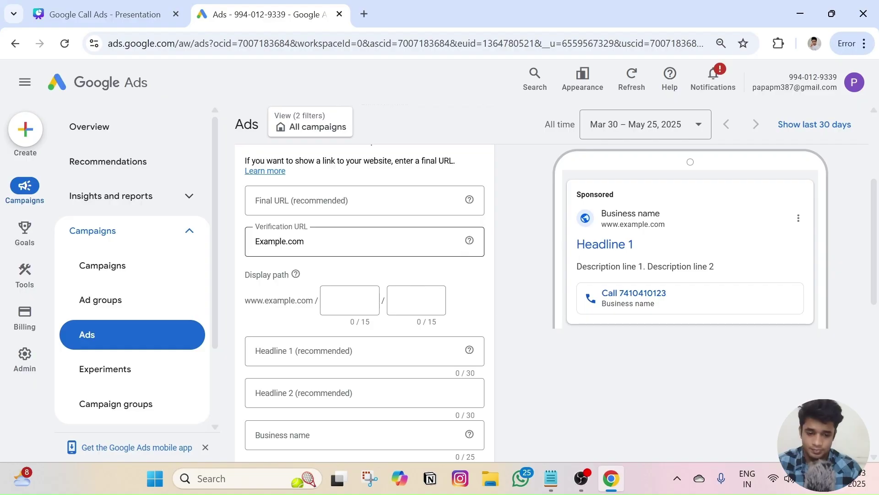
Read the help note explaining the purpose of the Verification URL.
{"action": "mouse_move", "coordinate": [470, 240]}
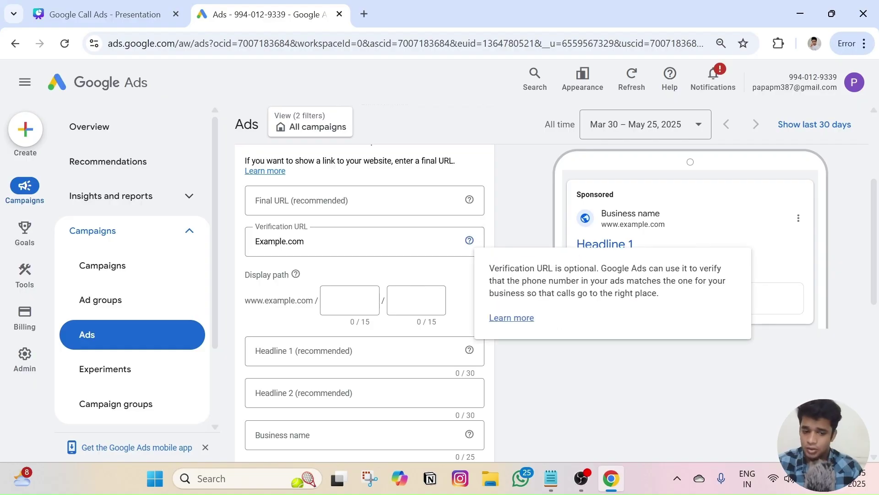
{"action": "left_click_drag", "start_coordinate": [601, 268], "coordinate": [700, 268]}
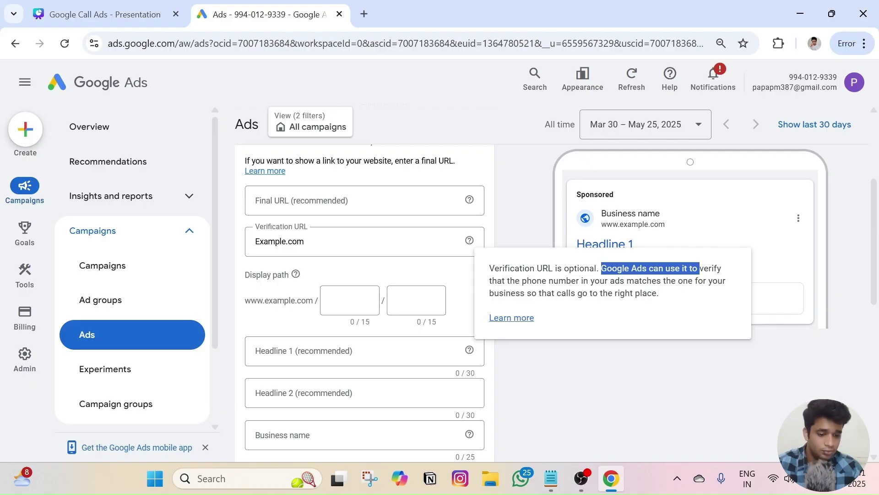
Compare the Verification URL and its help note with the phone number entered for the call ad.
{"action": "left_click_drag", "start_coordinate": [527, 293], "coordinate": [657, 293]}
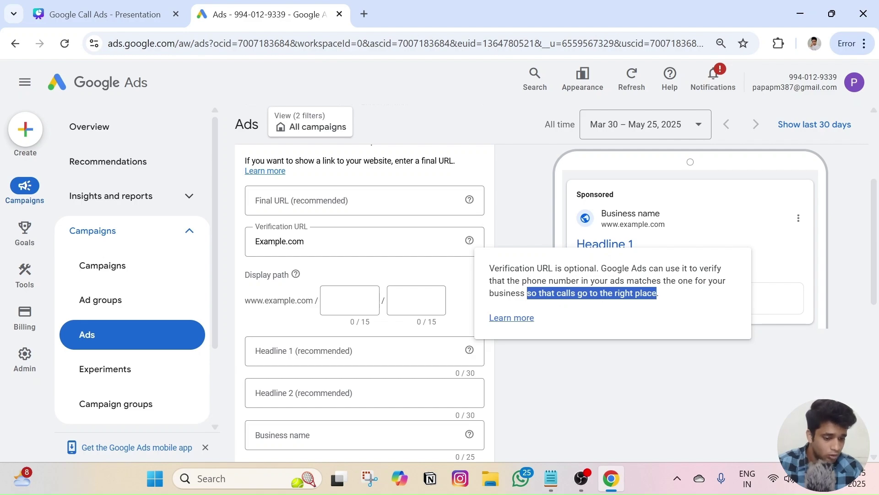
{"action": "left_click", "coordinate": [609, 345]}
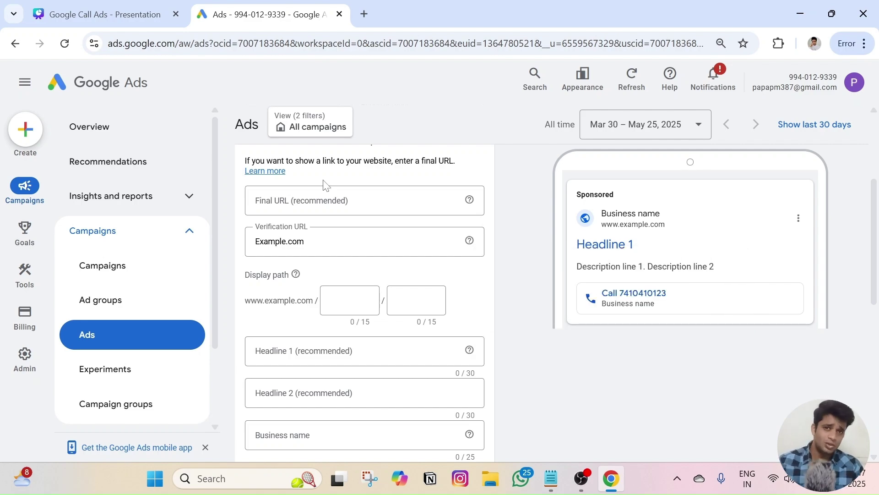
{"action": "double_click", "coordinate": [326, 238]}
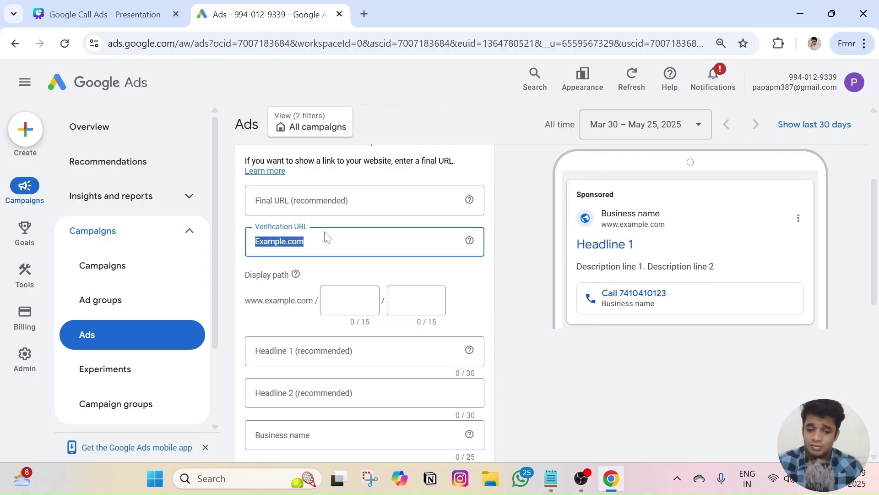
{"action": "scroll", "coordinate": [350, 197], "scroll_direction": "up", "scroll_amount": 1}
{"action": "double_click", "coordinate": [385, 182]}
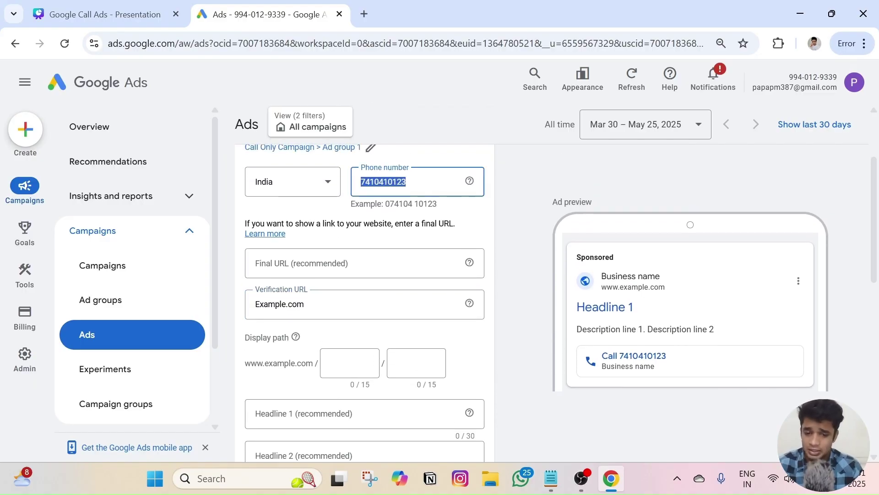
{"action": "scroll", "coordinate": [338, 300], "scroll_direction": "down", "scroll_amount": 1}
{"action": "double_click", "coordinate": [326, 254]}
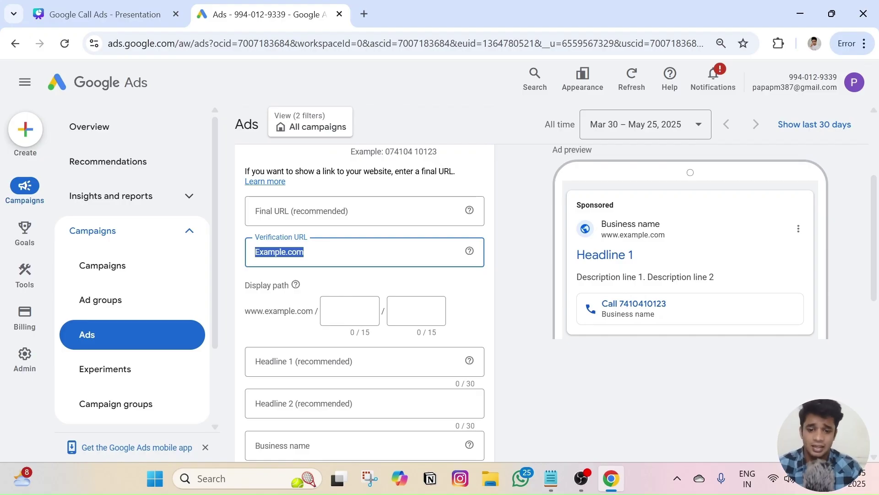
{"action": "left_click", "coordinate": [470, 251]}
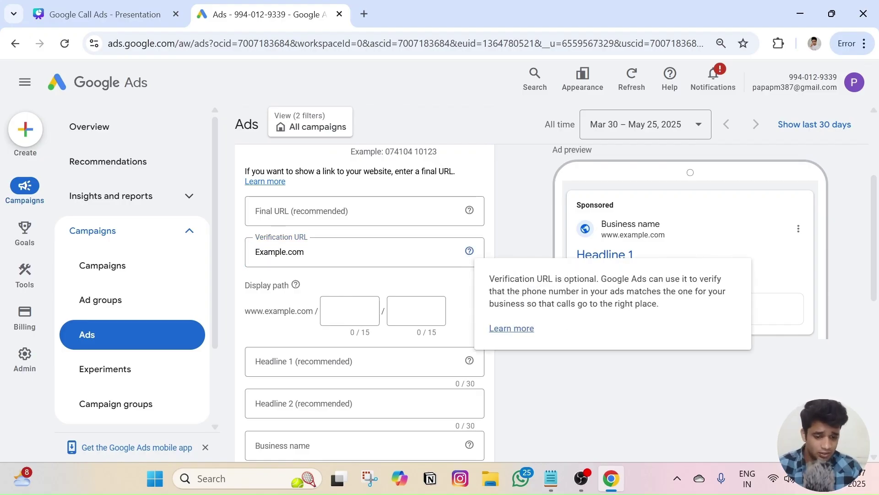
{"action": "left_click_drag", "start_coordinate": [553, 279], "coordinate": [489, 282]}
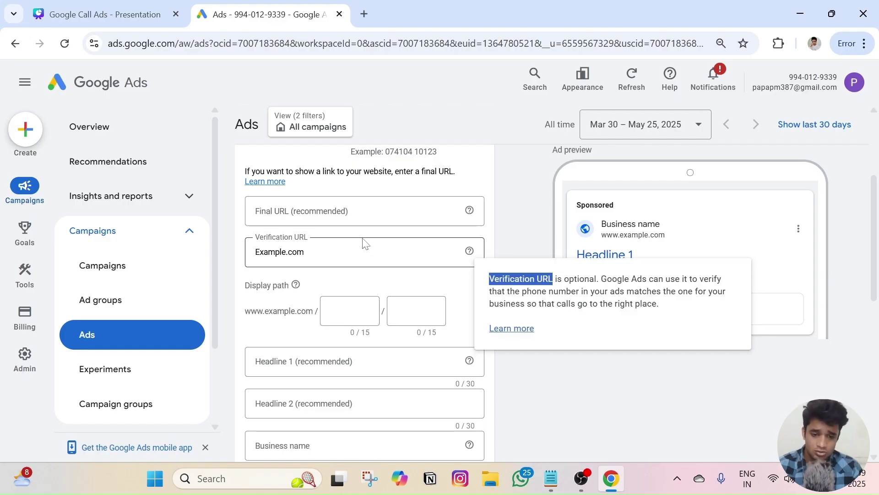
{"action": "left_click_drag", "start_coordinate": [353, 252], "coordinate": [287, 252]}
{"action": "double_click", "coordinate": [348, 251]}
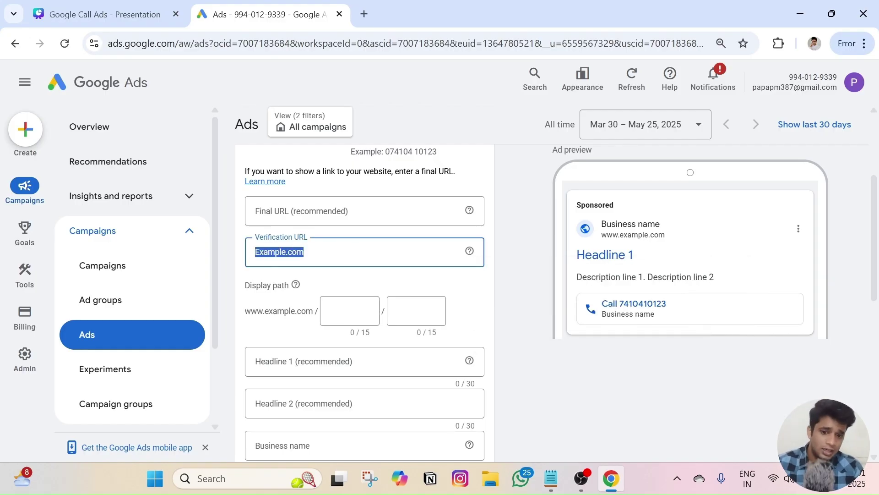
{"action": "left_click", "coordinate": [353, 233]}
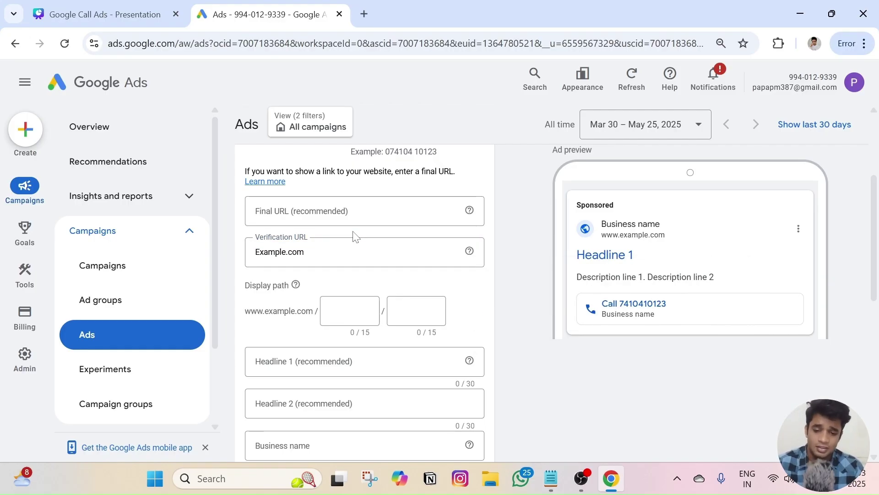
Set the call ad's display path to cab in the first part and booking in the second.
{"action": "scroll", "coordinate": [354, 235], "scroll_direction": "down", "scroll_amount": 1}
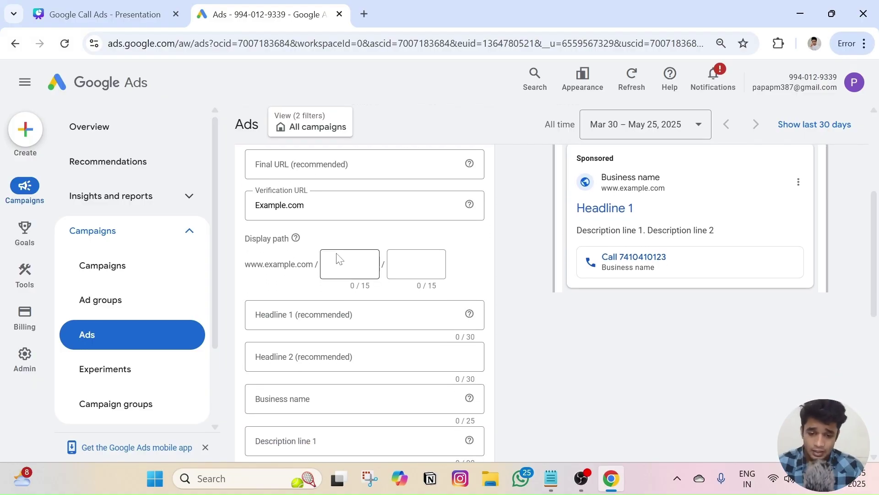
{"action": "left_click", "coordinate": [338, 257]}
{"action": "scroll", "coordinate": [401, 270], "scroll_direction": "up", "scroll_amount": 1}
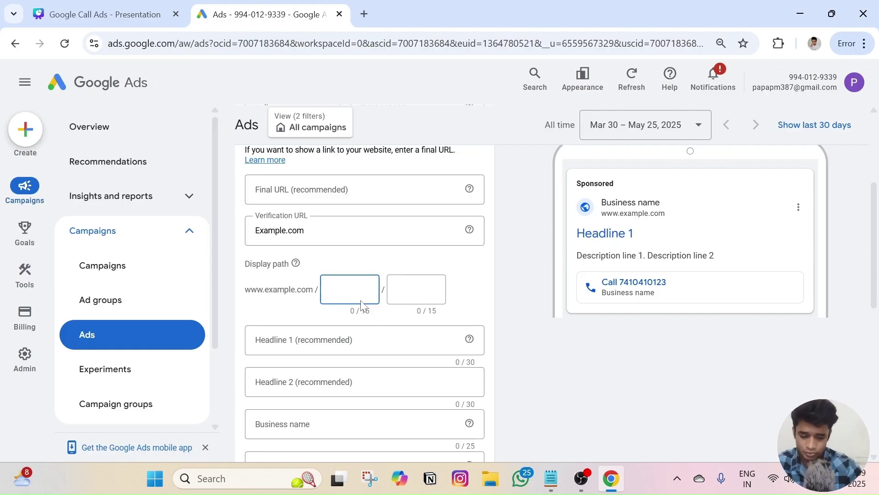
{"action": "type", "text": "cab"}
{"action": "key", "text": "Tab"}
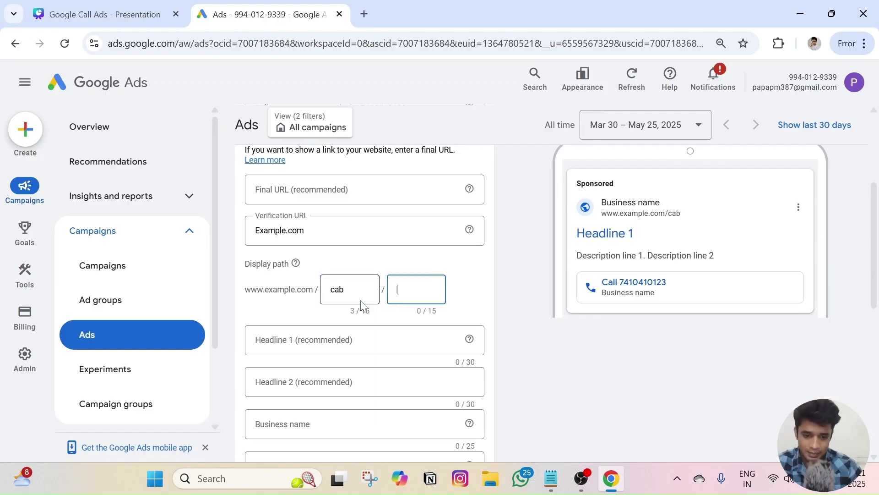
{"action": "type", "text": "booking"}
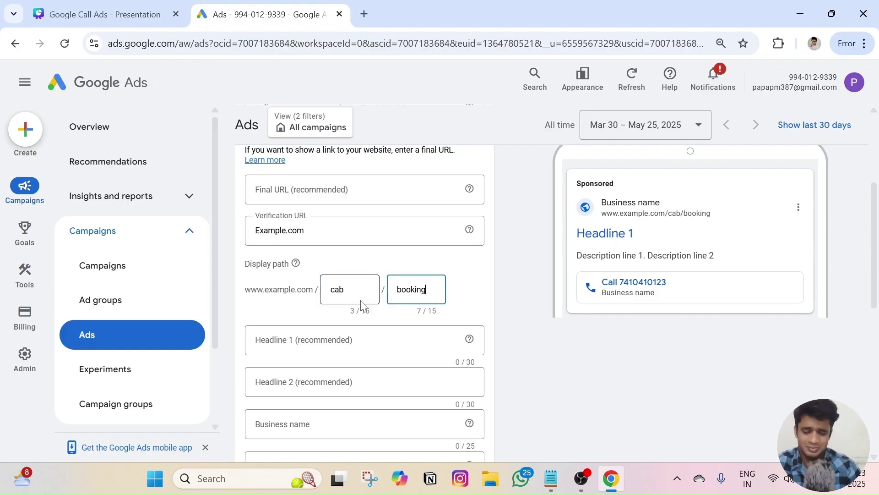
{"action": "scroll", "coordinate": [329, 311], "scroll_direction": "down", "scroll_amount": 1}
{"action": "key", "text": "Tab"}
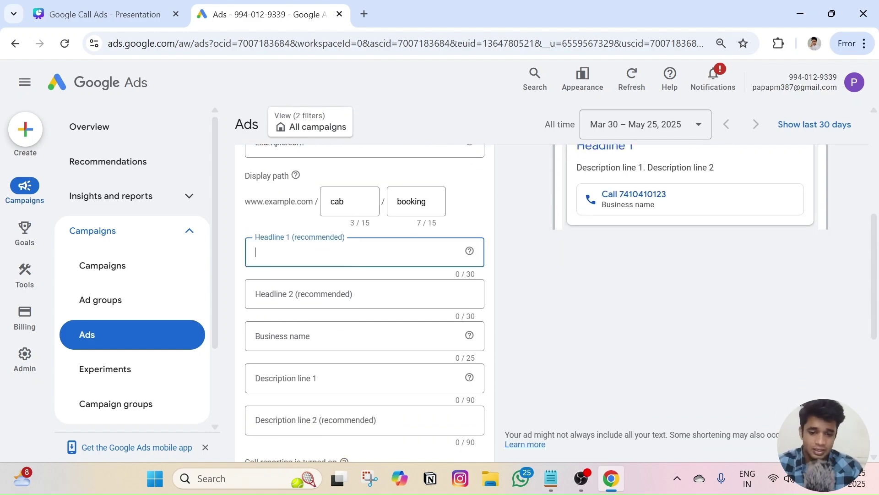
{"action": "scroll", "coordinate": [351, 258], "scroll_direction": "up", "scroll_amount": 1}
{"action": "scroll", "coordinate": [352, 258], "scroll_direction": "down", "scroll_amount": 1}
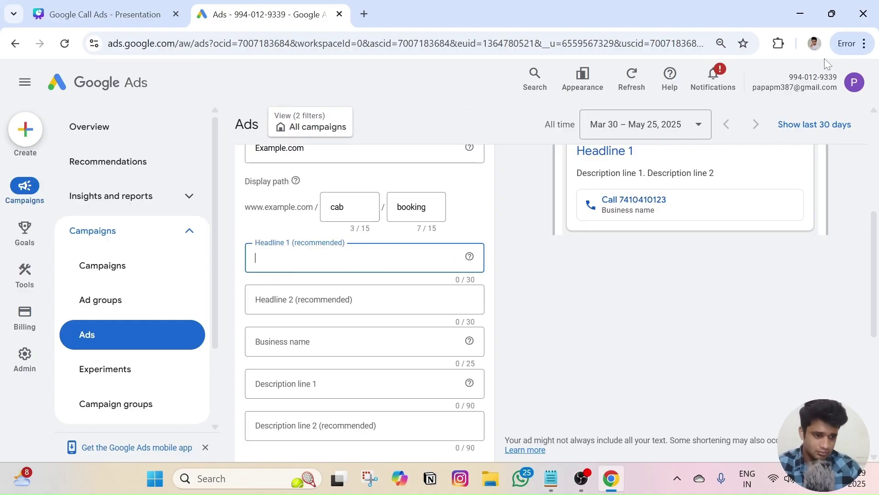
Switch to a new incognito window and open chat.openai.com.
{"action": "left_click", "coordinate": [863, 44]}
{"action": "left_click", "coordinate": [736, 143]}
{"action": "type", "text": "chat.openai.com"}
{"action": "key", "text": "Return"}
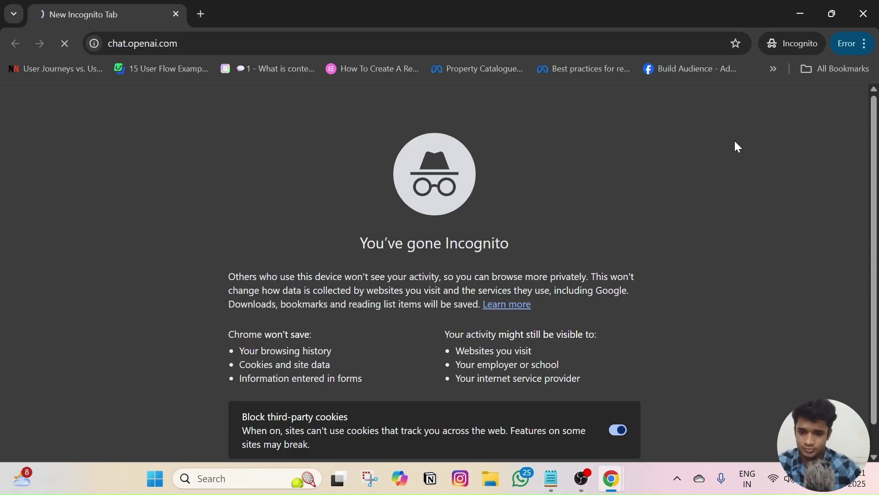
Submit the prompt "creating a call ad for cab booking service! give 2 headlines and 2 descriptions All short" to ChatGPT.
{"action": "type", "text": "cab"}
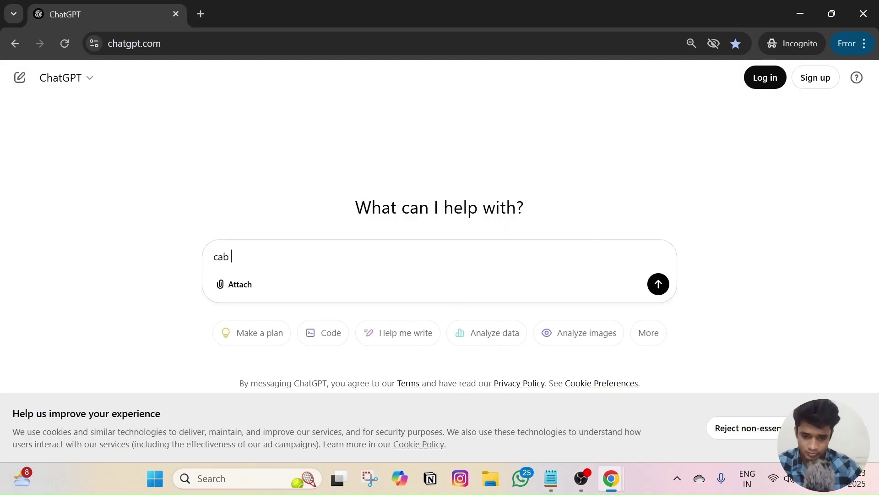
{"action": "key", "text": "BackSpace"}
{"action": "key", "text": "BackSpace"}
{"action": "key", "text": "BackSpace"}
{"action": "type", "text": "g"}
{"action": "key", "text": "BackSpace"}
{"action": "type", "text": "cre"}
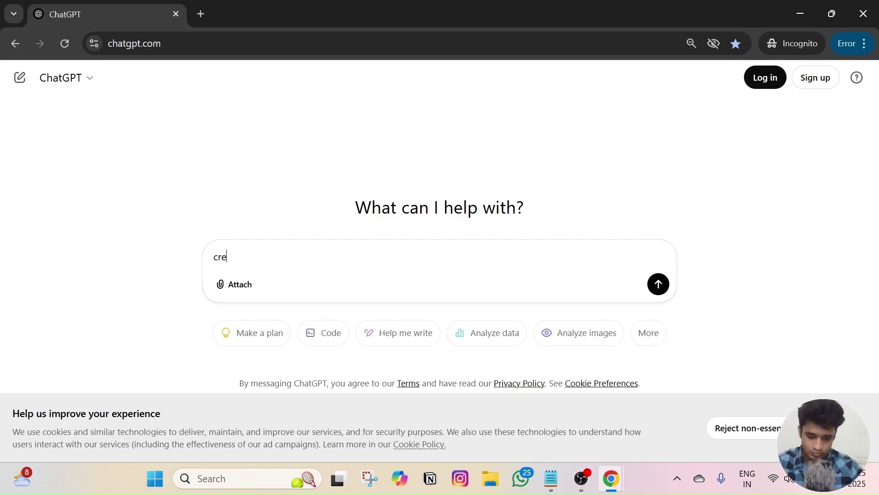
{"action": "type", "text": "ating a call ad for "}
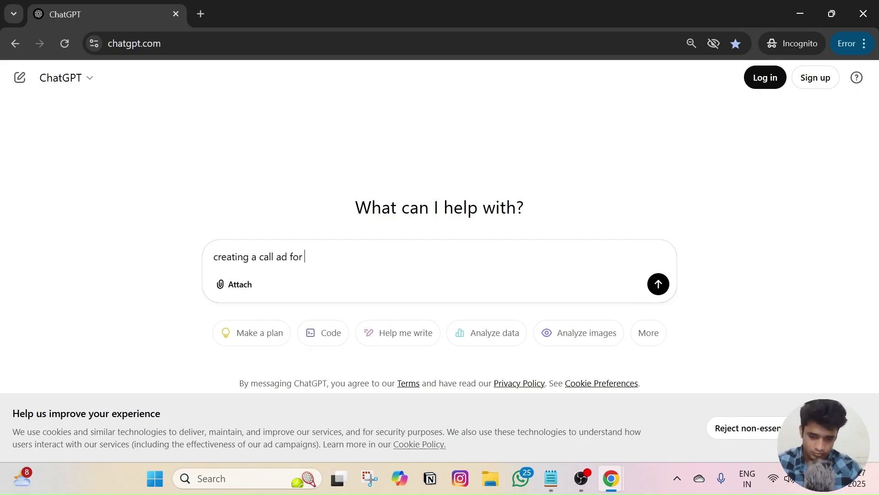
{"action": "type", "text": "cab booking service!"}
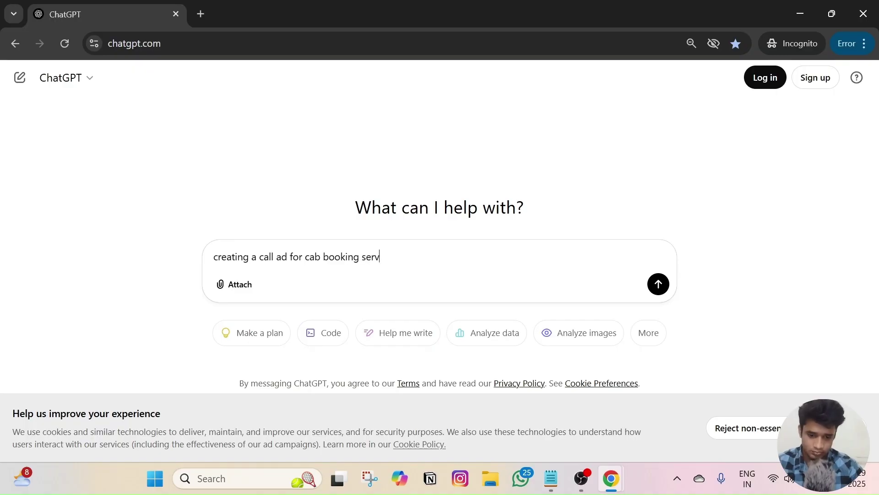
{"action": "key", "text": "shift+Return"}
{"action": "type", "text": "give 2 he"}
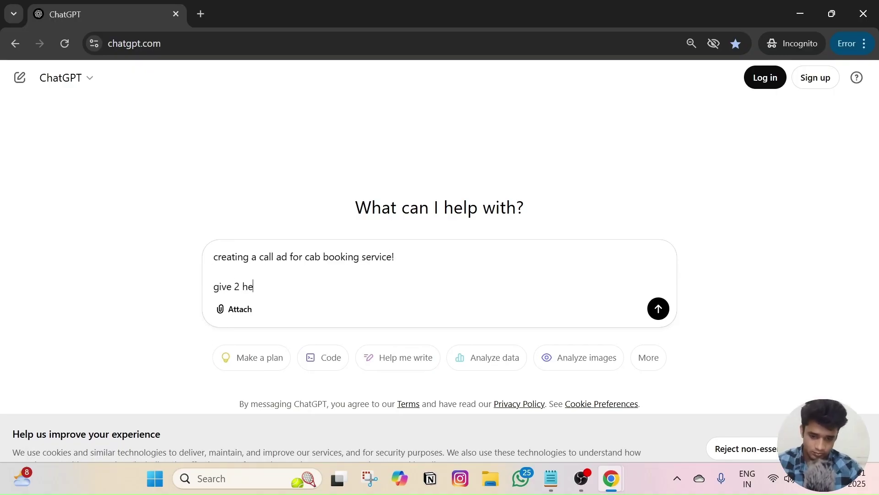
{"action": "type", "text": "adlines and 2"}
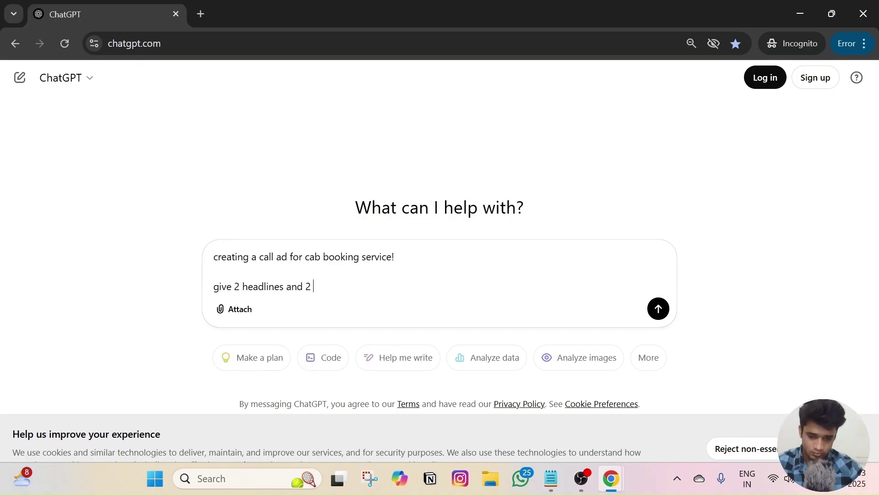
{"action": "type", "text": " descriptions"}
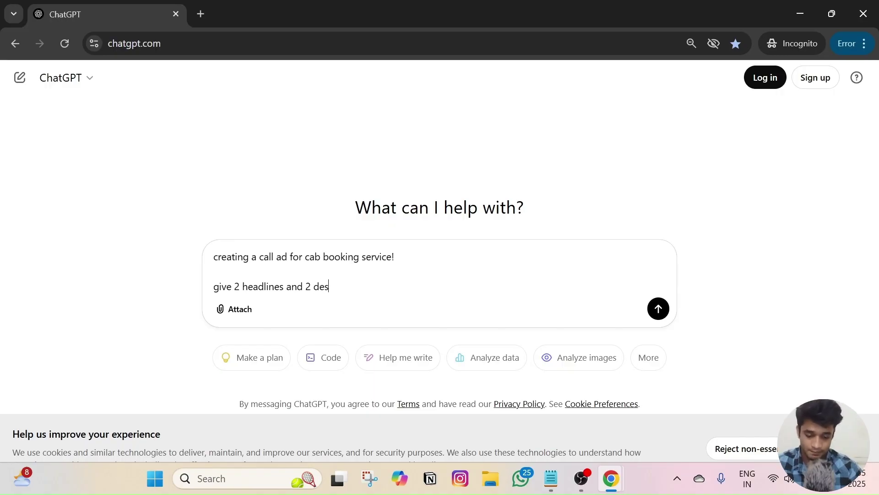
{"action": "key", "text": "shift+Return"}
{"action": "key", "text": "shift+Return"}
{"action": "type", "text": "All short"}
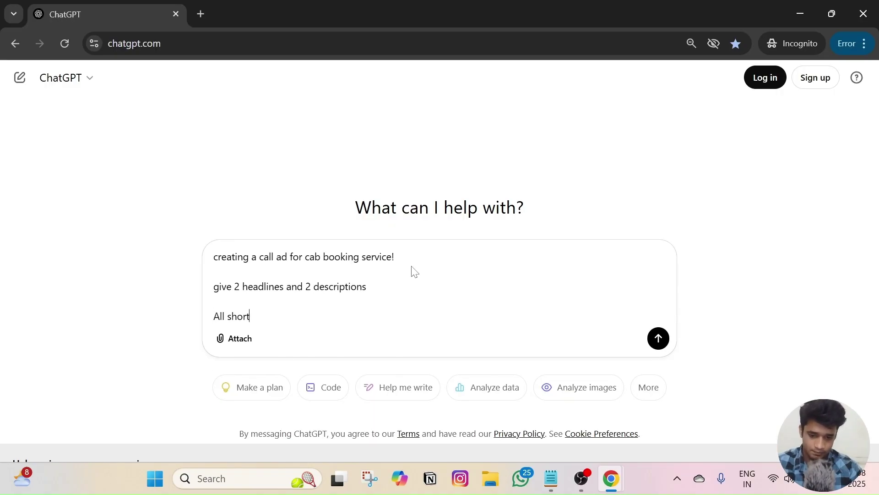
{"action": "key", "text": "Return"}
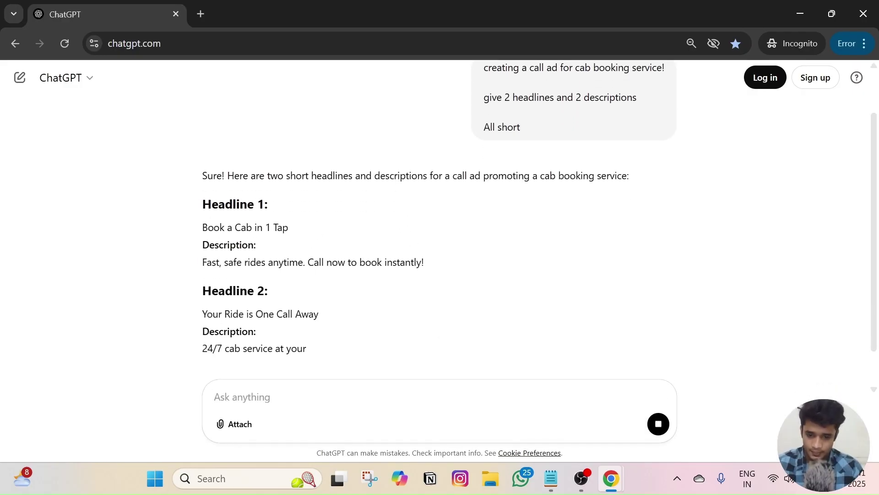
Copy "Book a Cab in 1 Tap" from the ChatGPT answer into the Google Ads call ad's Headline 1.
{"action": "left_click_drag", "start_coordinate": [291, 225], "coordinate": [202, 224]}
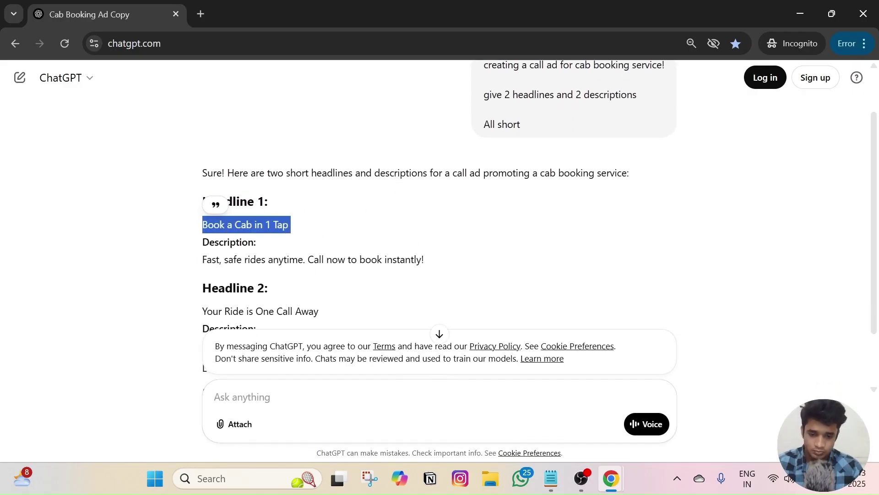
{"action": "left_click_drag", "start_coordinate": [291, 224], "coordinate": [203, 224]}
{"action": "key", "text": "ctrl+c"}
{"action": "key", "text": "alt+Tab"}
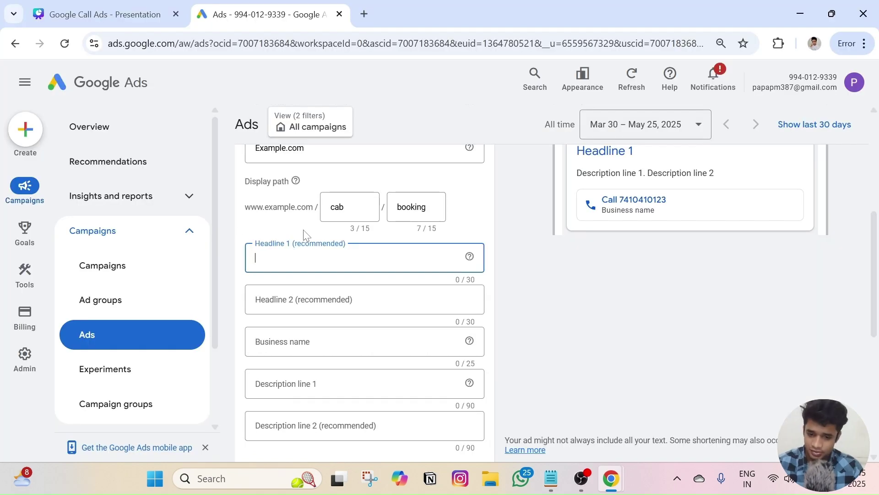
{"action": "key", "text": "ctrl+v"}
Copy ChatGPT's first description, "Fast, safe rides anytime. Call now to book instantly!", into the Google Ads call ad's Headline 2.
{"action": "key", "text": "alt+Tab"}
{"action": "left_click_drag", "start_coordinate": [424, 260], "coordinate": [202, 259]}
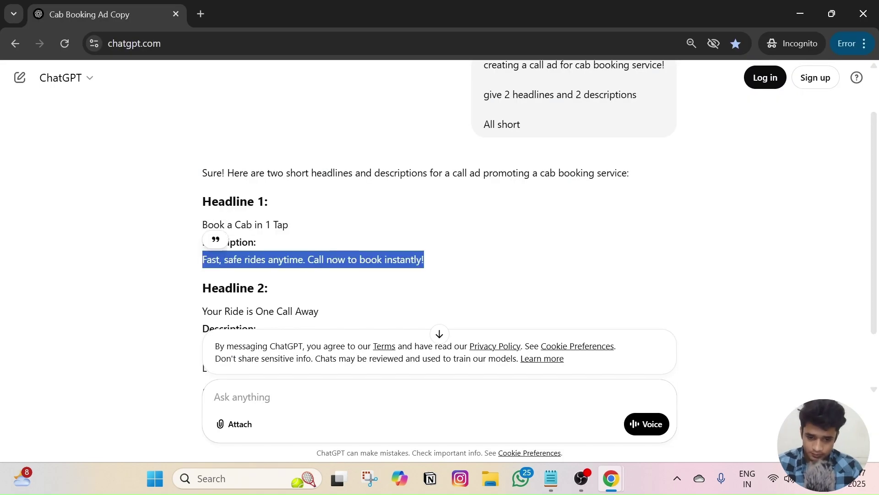
{"action": "key", "text": "ctrl+c"}
{"action": "key", "text": "alt+Tab"}
{"action": "left_click", "coordinate": [276, 290]}
{"action": "key", "text": "ctrl+v"}
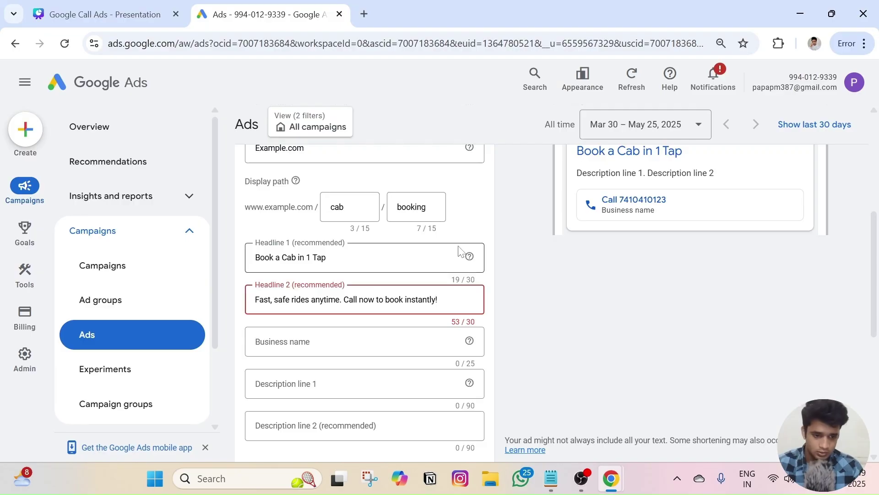
Move "Fast, safe rides anytime." from Headline 2 to replace Headline 1, leaving "Call now to book instantly!" without a leading space in Headline 2.
{"action": "scroll", "coordinate": [460, 251], "scroll_direction": "up", "scroll_amount": 1}
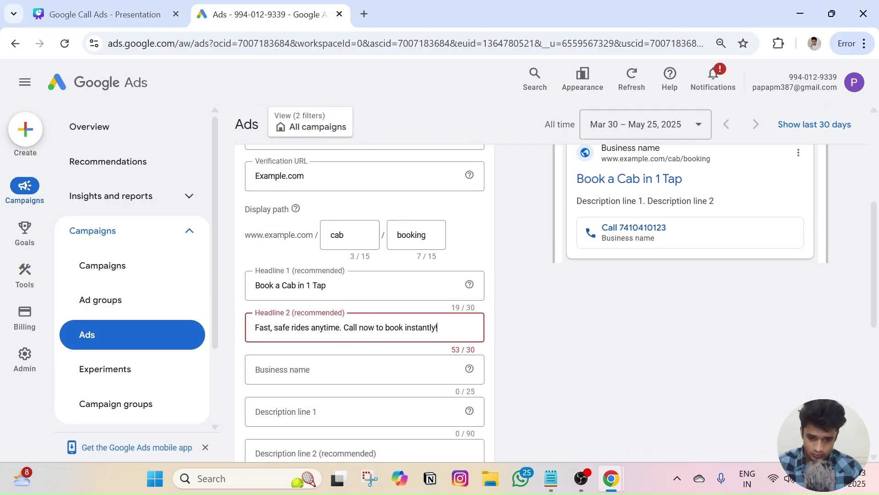
{"action": "left_click_drag", "start_coordinate": [343, 327], "coordinate": [225, 328]}
{"action": "key", "text": "ctrl+x"}
{"action": "left_click", "coordinate": [313, 286]}
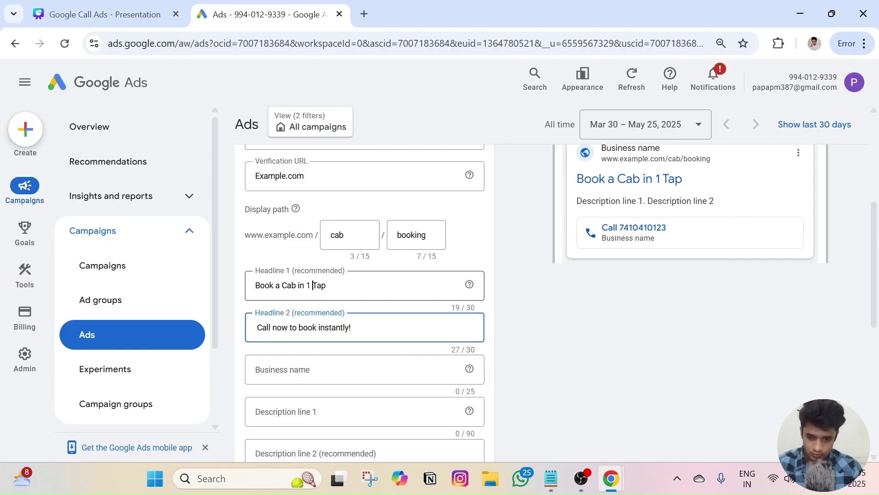
{"action": "key", "text": "ctrl+a"}
{"action": "key", "text": "ctrl+v"}
{"action": "key", "text": "BackSpace"}
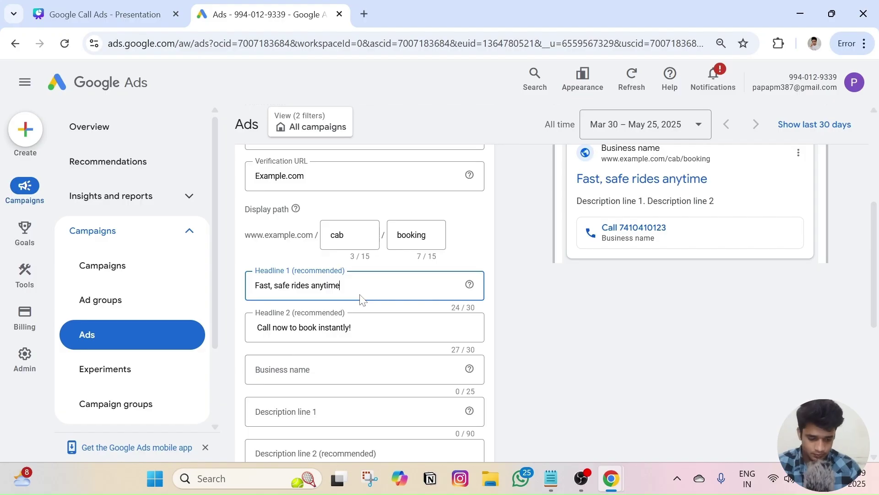
{"action": "type", "text": "."}
{"action": "left_click", "coordinate": [308, 327]}
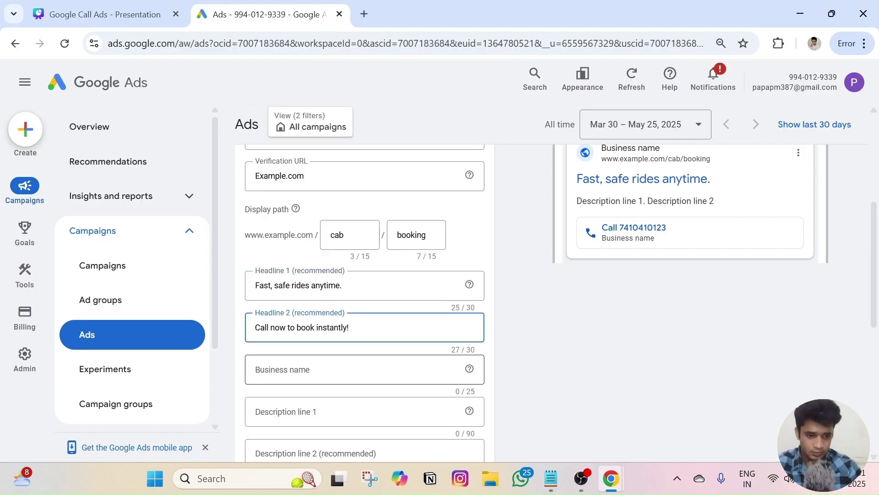
{"action": "left_click", "coordinate": [453, 261]}
Enter "DSA Cab Booking Services" as the call ad's business name.
{"action": "scroll", "coordinate": [444, 261], "scroll_direction": "down", "scroll_amount": 2}
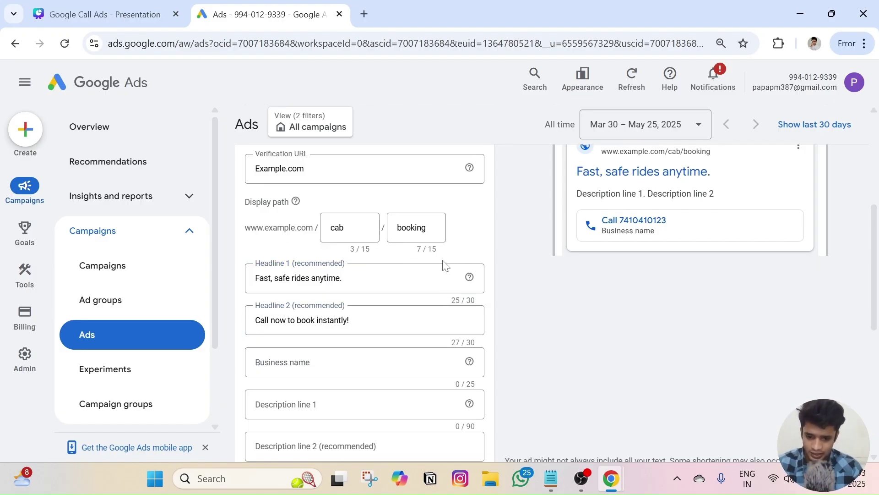
{"action": "left_click", "coordinate": [325, 287]}
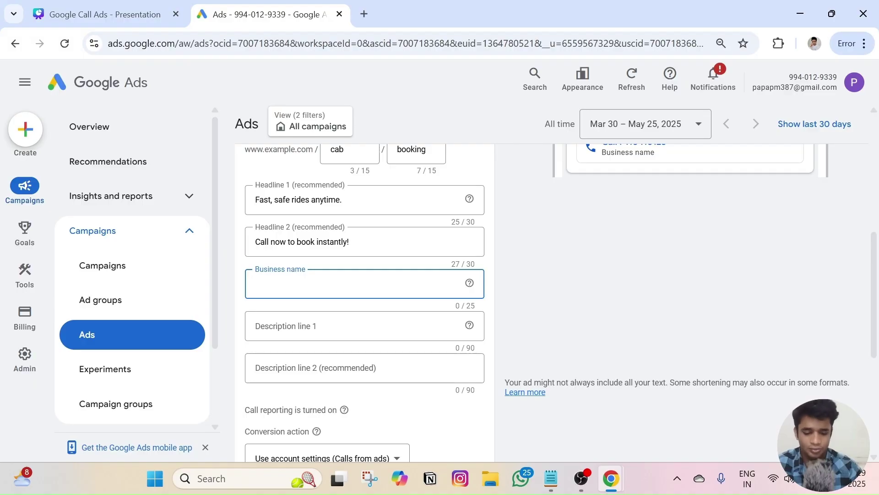
{"action": "type", "text": "DSA"}
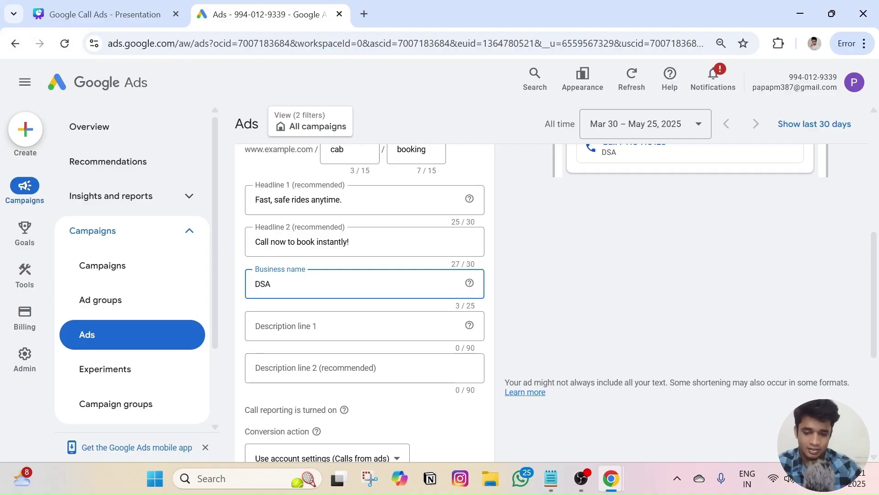
{"action": "type", "text": " Cab Bookin"}
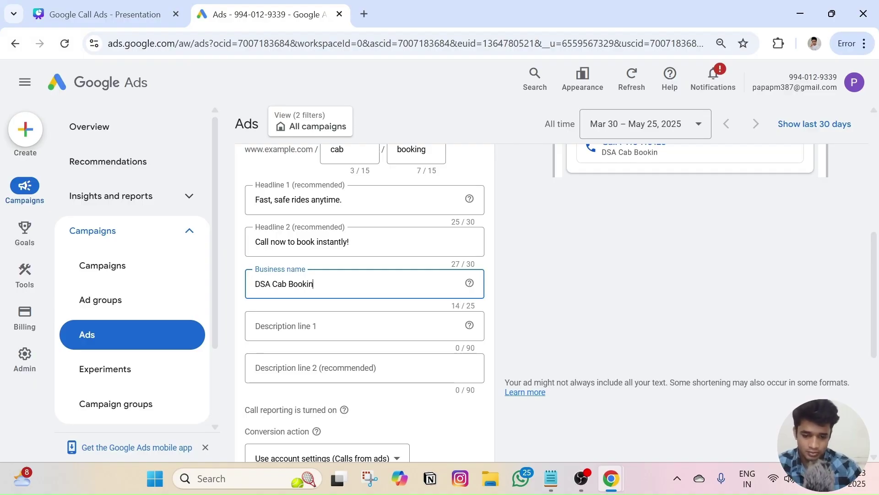
{"action": "type", "text": "g Services"}
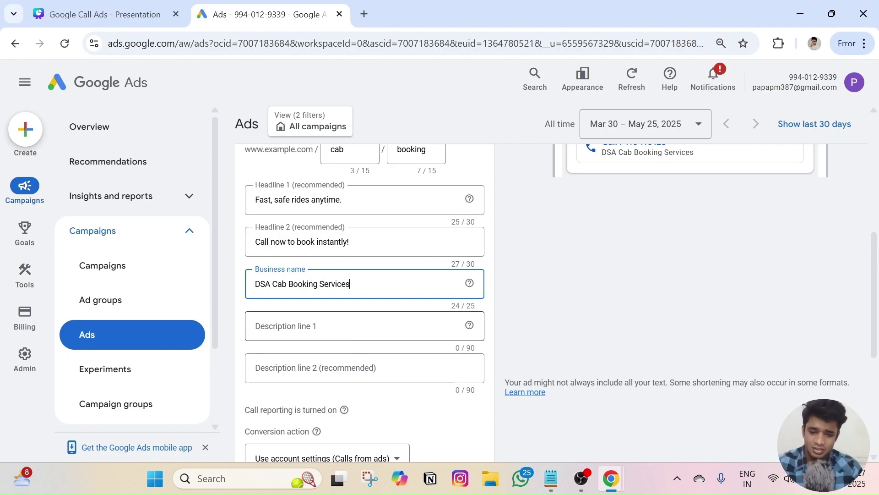
Copy "Fast, safe rides anytime. Call now to book instantly!" from the ChatGPT answer into the Google Ads call ad's Description line 1.
{"action": "left_click", "coordinate": [356, 331]}
{"action": "key", "text": "alt+Tab"}
{"action": "scroll", "coordinate": [271, 306], "scroll_direction": "down", "scroll_amount": 2}
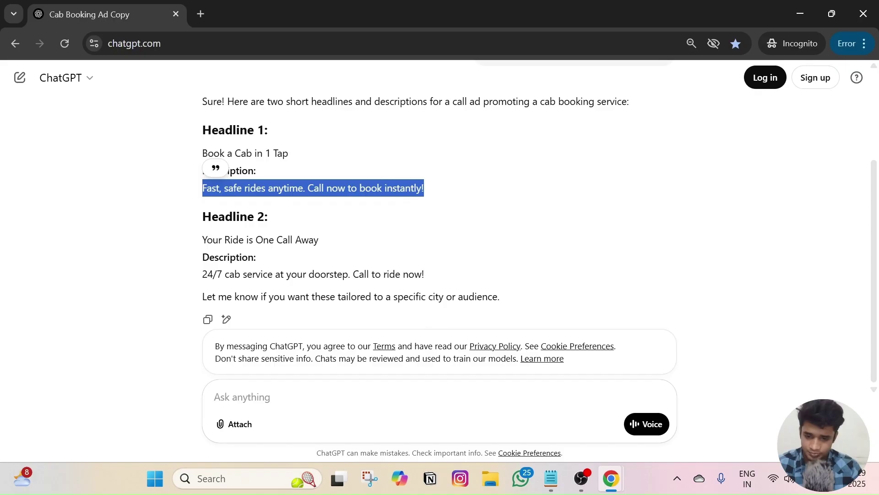
{"action": "double_click", "coordinate": [246, 239]}
{"action": "triple_click", "coordinate": [312, 188]}
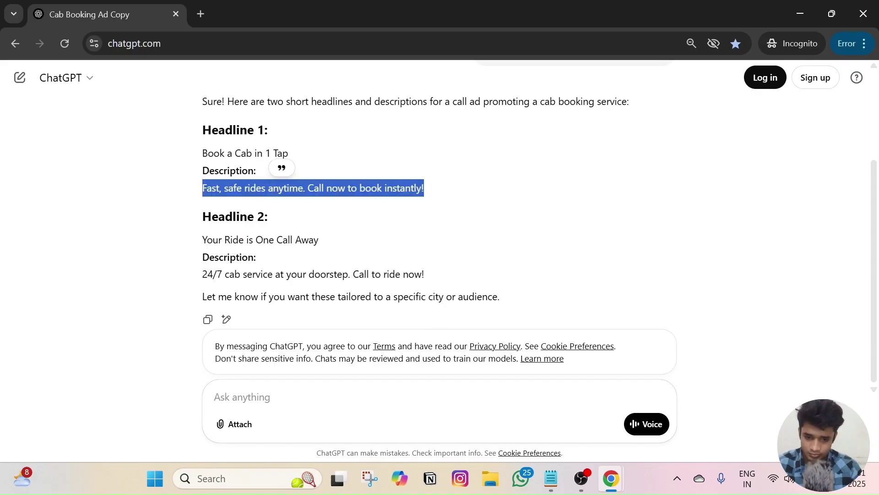
{"action": "key", "text": "alt+Tab"}
{"action": "scroll", "coordinate": [320, 311], "scroll_direction": "down", "scroll_amount": 2}
{"action": "key", "text": "ctrl+v"}
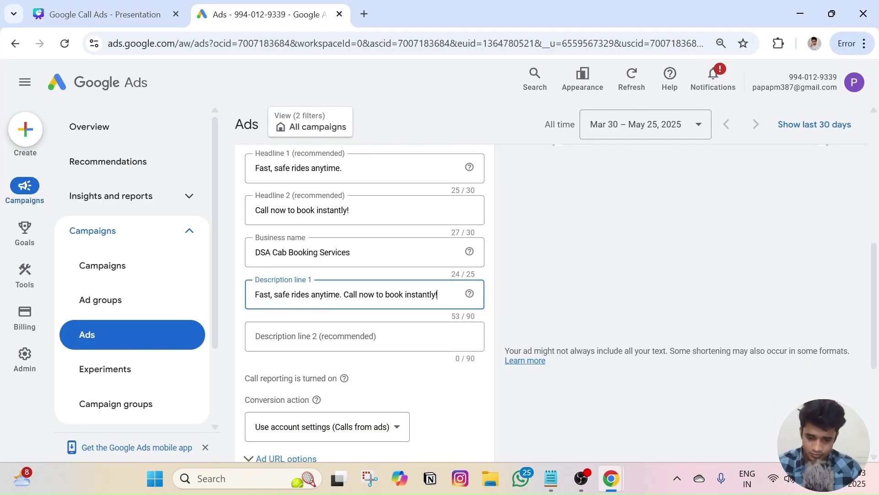
Copy "24/7 cab service at your doorstep. Call to ride now!" from the ChatGPT answer into the Google Ads call ad's Description line 2.
{"action": "key", "text": "alt+Tab"}
{"action": "double_click", "coordinate": [277, 296]}
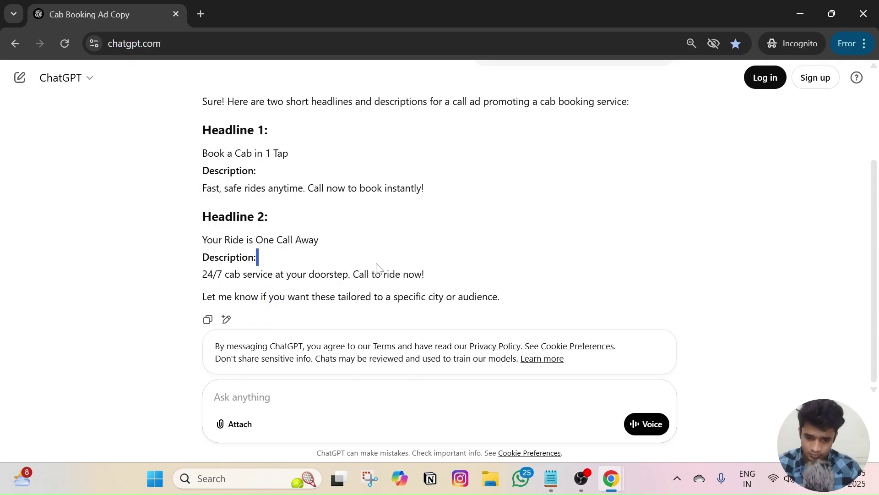
{"action": "triple_click", "coordinate": [307, 274]}
{"action": "key", "text": "alt+Tab"}
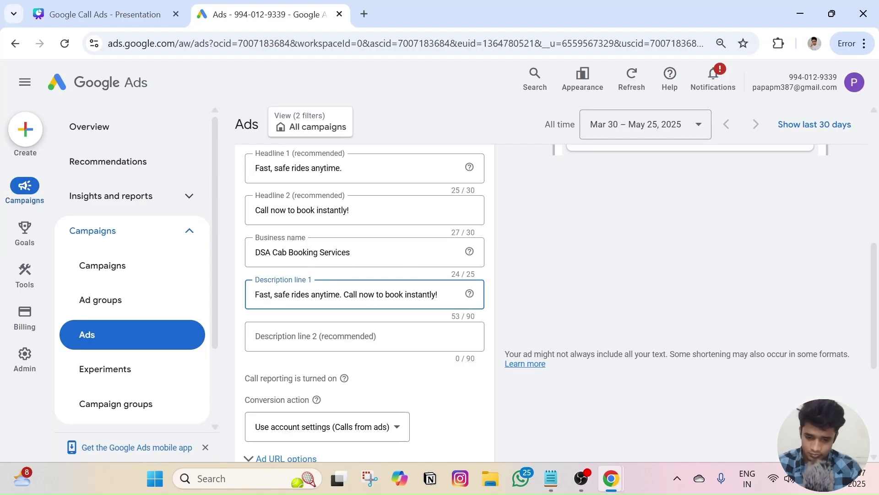
{"action": "left_click", "coordinate": [312, 336]}
{"action": "key", "text": "ctrl+v"}
Replace Headline 2 in the Google Ads call ad with "Your Ride is One Call Away" copied from the ChatGPT answer.
{"action": "key", "text": "alt+Tab"}
{"action": "double_click", "coordinate": [286, 239]}
{"action": "triple_click", "coordinate": [286, 239]}
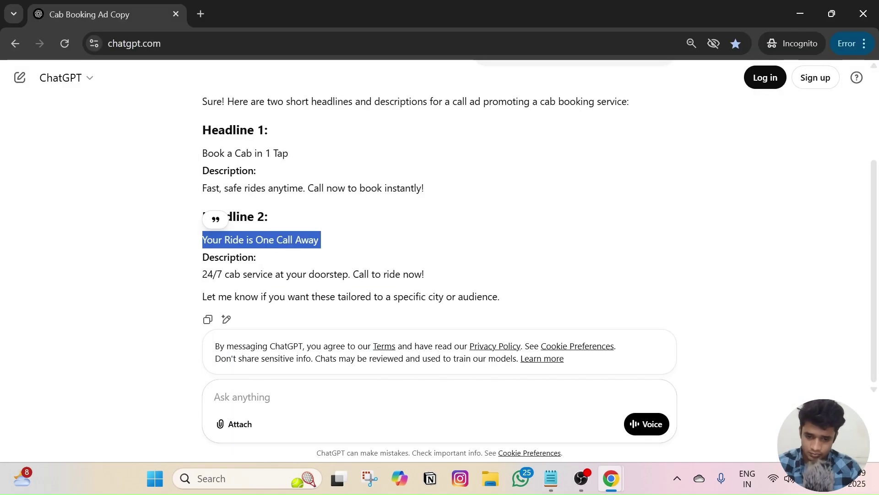
{"action": "key", "text": "alt+Tab"}
{"action": "double_click", "coordinate": [306, 210]}
{"action": "triple_click", "coordinate": [306, 210]}
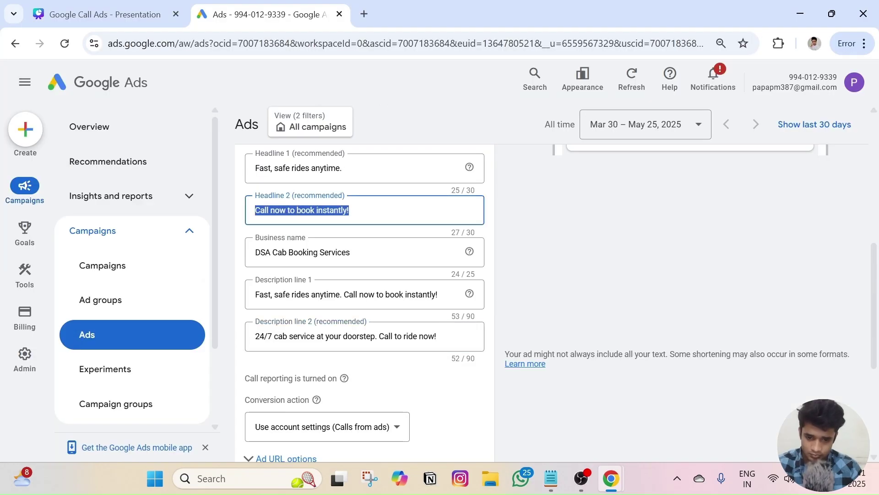
{"action": "key", "text": "ctrl+v"}
Select "Use account settings (Calls from ads)" as the call ad's conversion action.
{"action": "scroll", "coordinate": [548, 230], "scroll_direction": "up", "scroll_amount": 2}
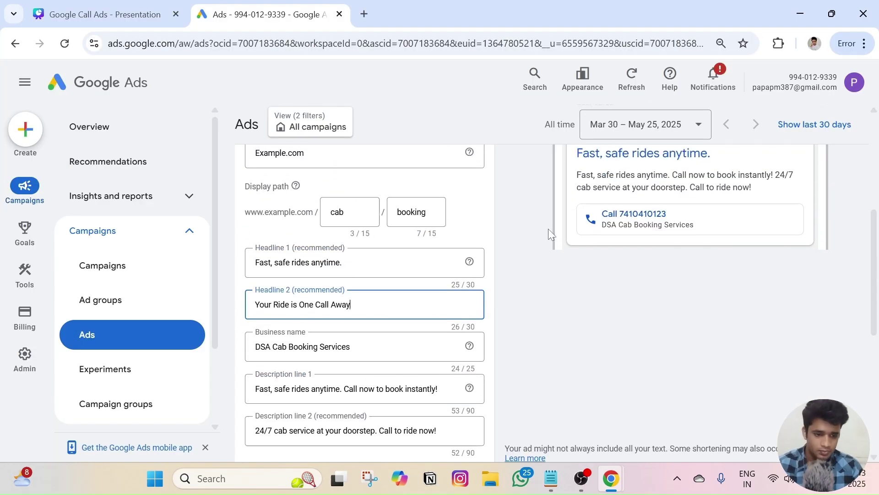
{"action": "scroll", "coordinate": [547, 229], "scroll_direction": "up", "scroll_amount": 1}
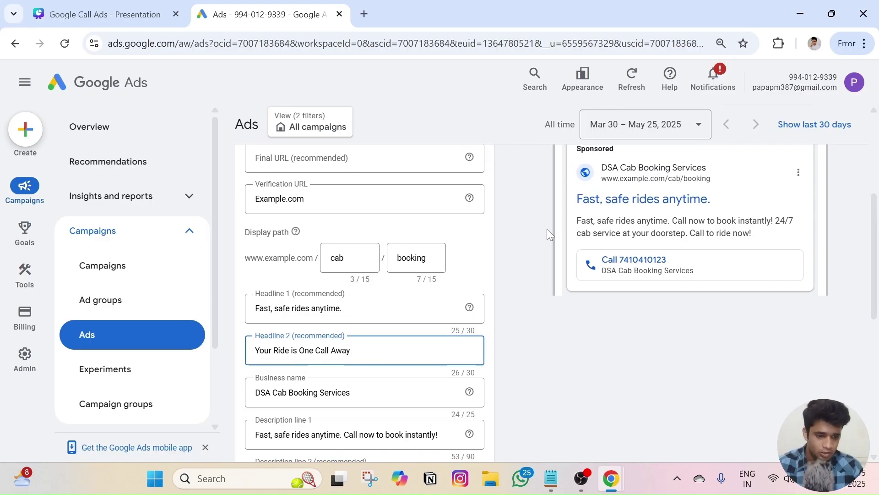
{"action": "scroll", "coordinate": [547, 229], "scroll_direction": "down", "scroll_amount": 3}
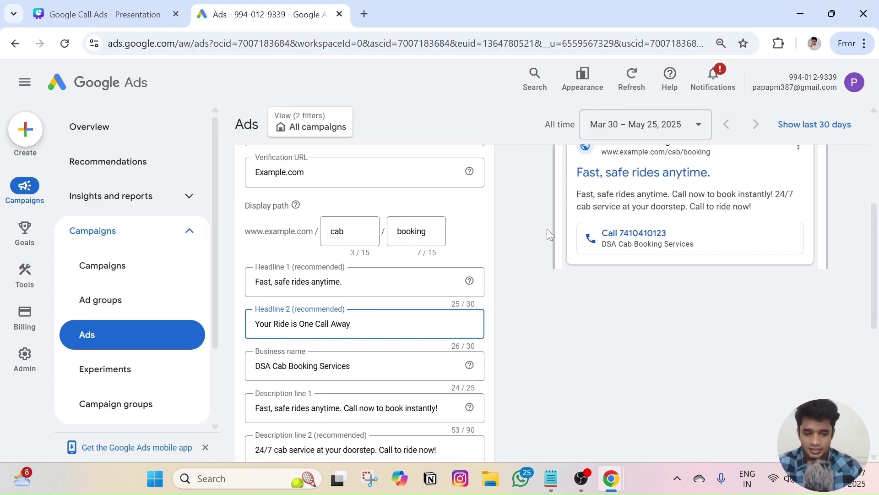
{"action": "scroll", "coordinate": [362, 254], "scroll_direction": "down", "scroll_amount": 3}
{"action": "scroll", "coordinate": [342, 276], "scroll_direction": "up", "scroll_amount": 1}
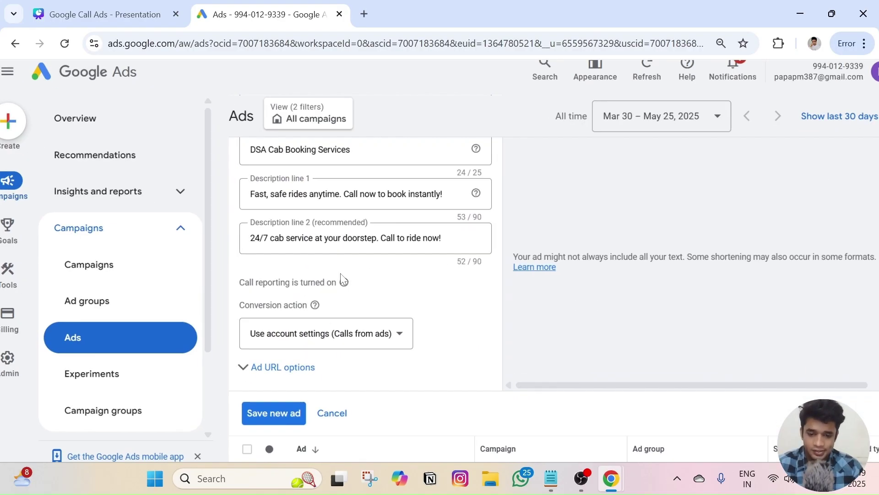
{"action": "scroll", "coordinate": [344, 283], "scroll_direction": "down", "scroll_amount": 1}
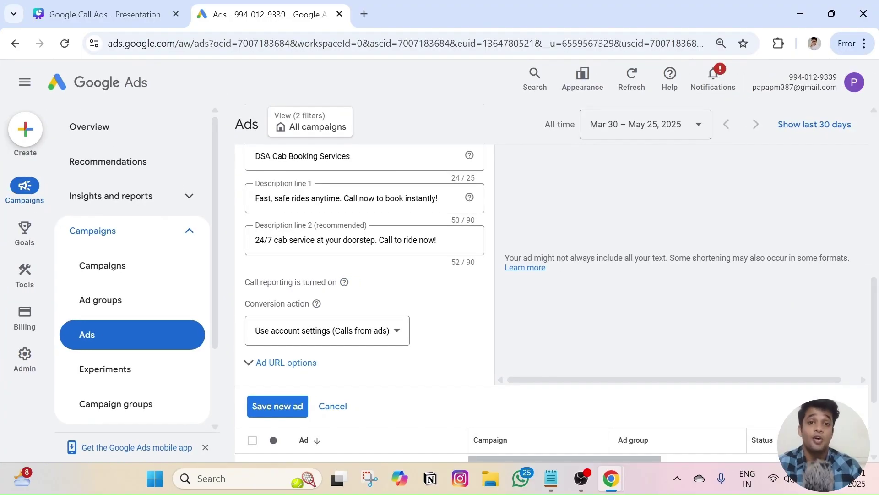
{"action": "scroll", "coordinate": [347, 319], "scroll_direction": "down", "scroll_amount": 1}
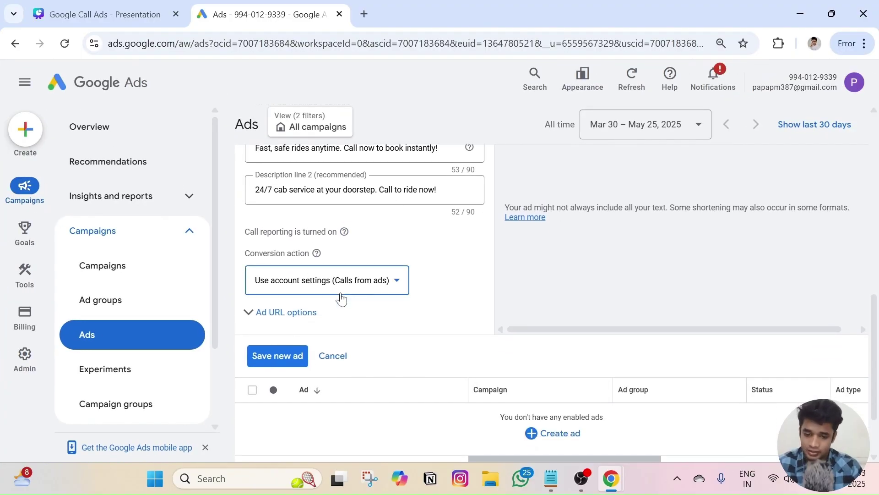
{"action": "left_click", "coordinate": [321, 289]}
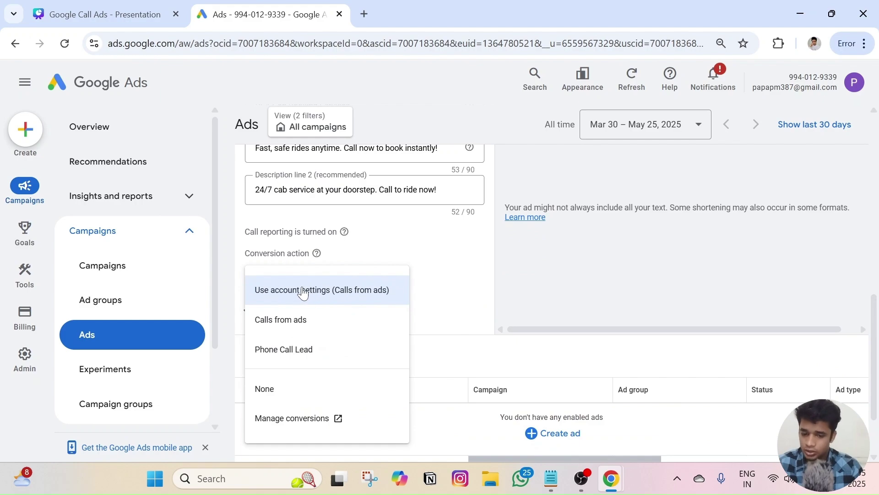
{"action": "left_click", "coordinate": [321, 288]}
Review the completed call ad form and its ad preview.
{"action": "scroll", "coordinate": [353, 298], "scroll_direction": "down", "scroll_amount": 1}
{"action": "scroll", "coordinate": [304, 287], "scroll_direction": "up", "scroll_amount": 8}
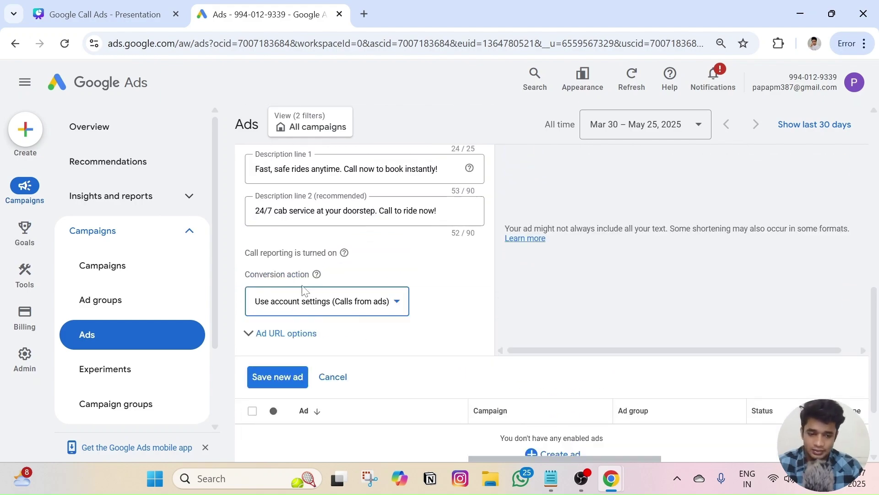
{"action": "scroll", "coordinate": [359, 281], "scroll_direction": "up", "scroll_amount": 1}
{"action": "scroll", "coordinate": [359, 280], "scroll_direction": "down", "scroll_amount": 1}
{"action": "scroll", "coordinate": [359, 281], "scroll_direction": "up", "scroll_amount": 1}
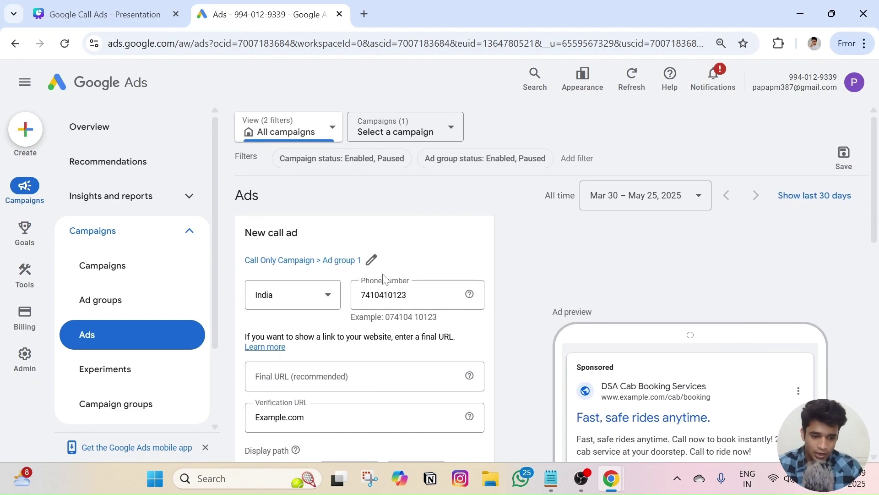
{"action": "scroll", "coordinate": [649, 274], "scroll_direction": "down", "scroll_amount": 1}
{"action": "scroll", "coordinate": [646, 269], "scroll_direction": "up", "scroll_amount": 1}
{"action": "triple_click", "coordinate": [733, 279]}
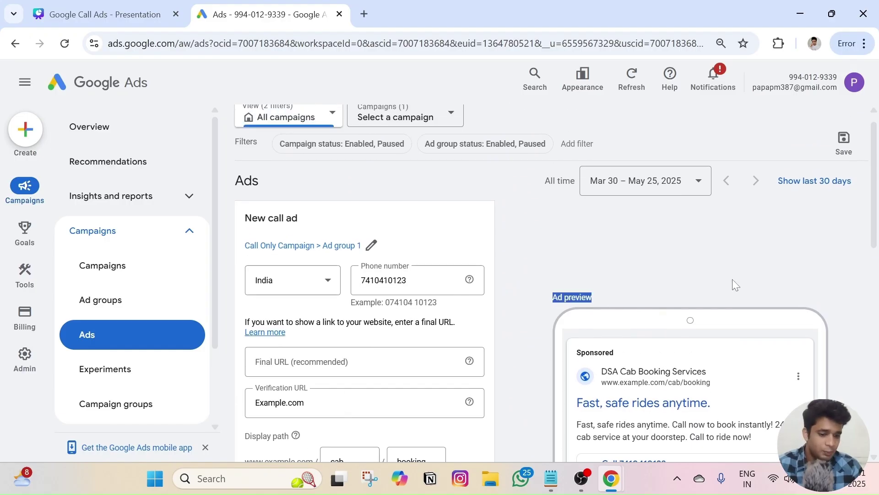
{"action": "left_click", "coordinate": [734, 279]}
{"action": "scroll", "coordinate": [672, 313], "scroll_direction": "down", "scroll_amount": 4}
{"action": "scroll", "coordinate": [675, 316], "scroll_direction": "up", "scroll_amount": 5}
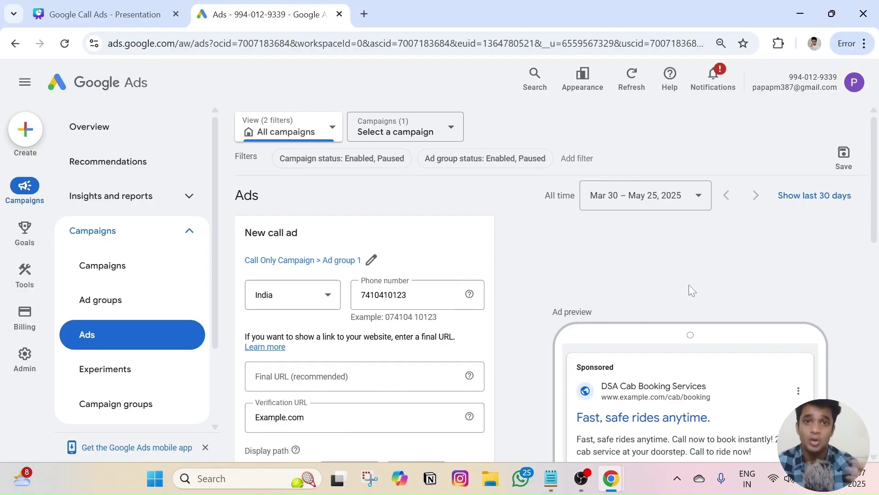
Save the new call ad and check its status and details in the ads table.
{"action": "scroll", "coordinate": [633, 295], "scroll_direction": "down", "scroll_amount": 6}
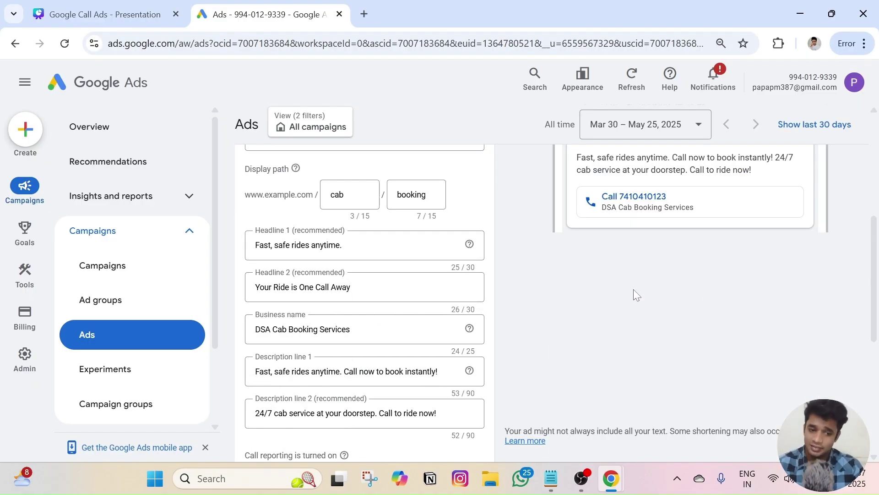
{"action": "scroll", "coordinate": [633, 290], "scroll_direction": "down", "scroll_amount": 7}
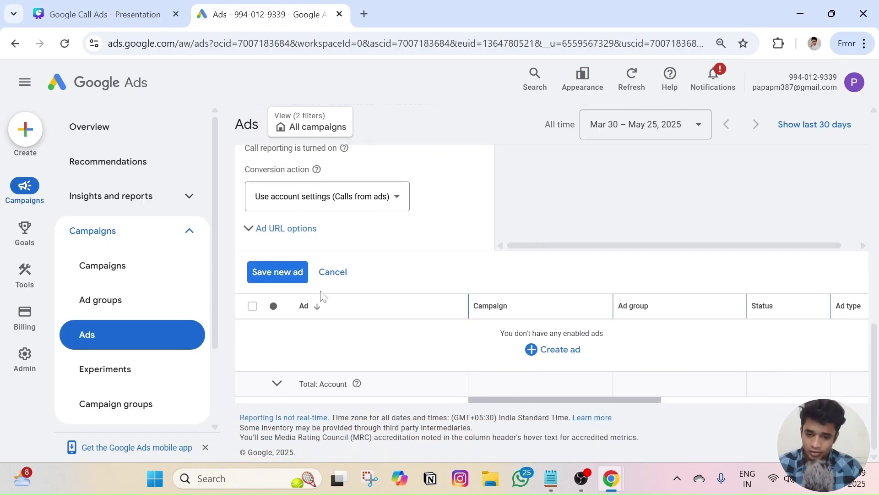
{"action": "left_click", "coordinate": [281, 274]}
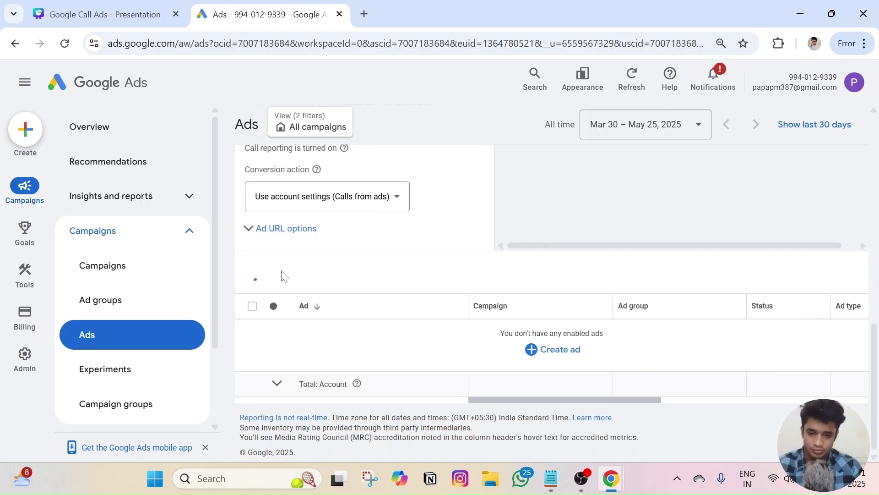
{"action": "scroll", "coordinate": [482, 390], "scroll_direction": "down", "scroll_amount": 3}
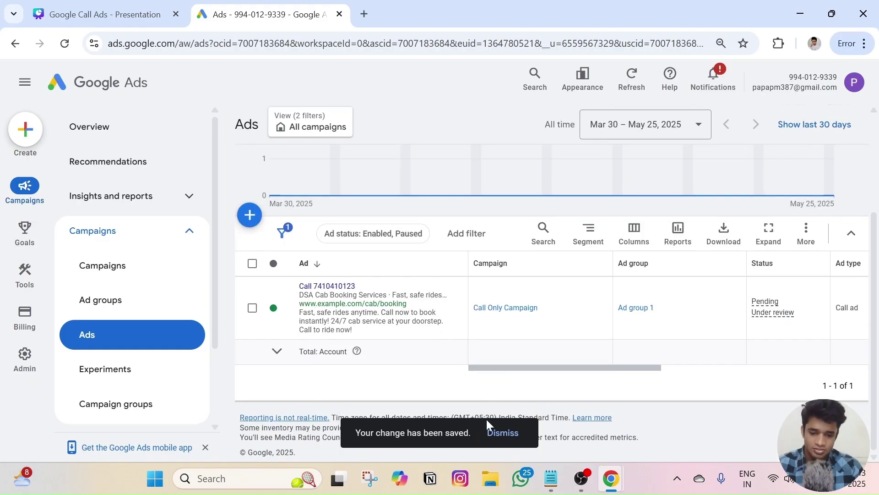
{"action": "left_click", "coordinate": [503, 433]}
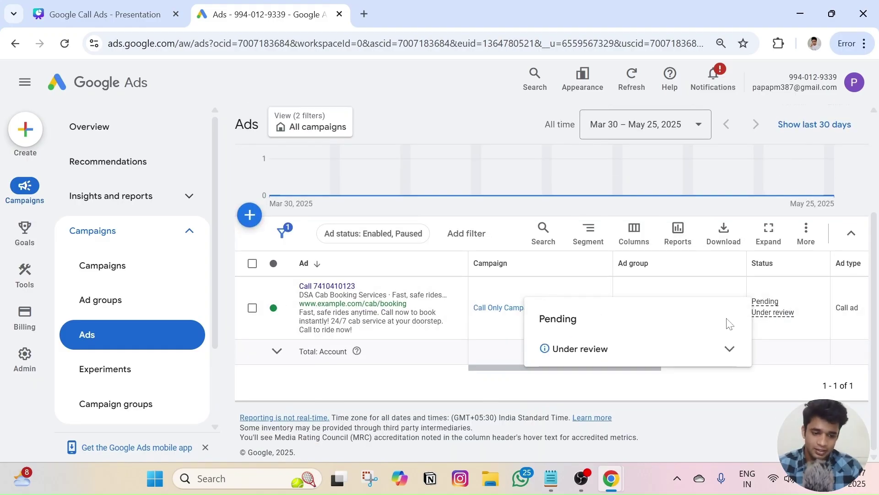
{"action": "scroll", "coordinate": [733, 312], "scroll_direction": "right", "scroll_amount": 3}
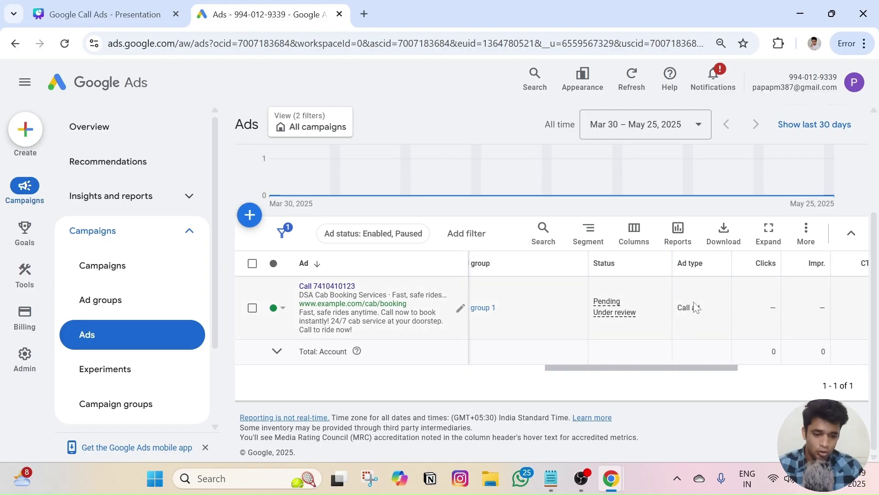
{"action": "scroll", "coordinate": [733, 320], "scroll_direction": "right", "scroll_amount": 5}
{"action": "scroll", "coordinate": [762, 325], "scroll_direction": "left", "scroll_amount": 8}
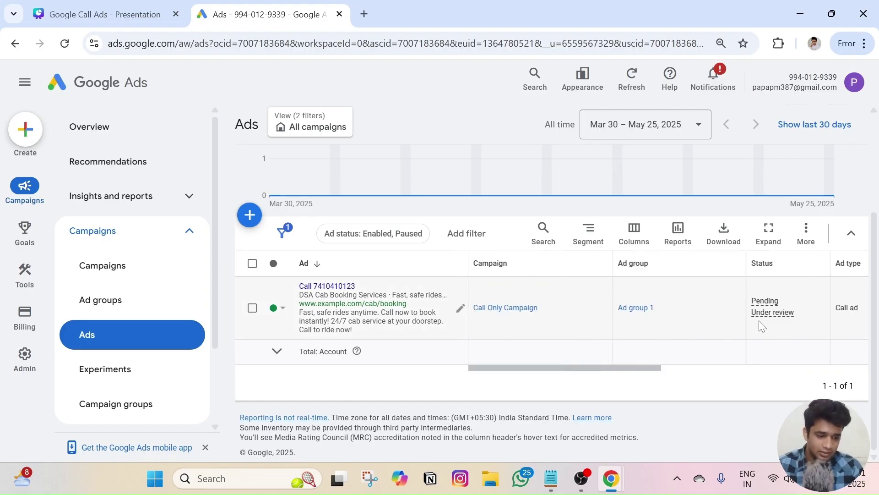
{"action": "scroll", "coordinate": [413, 295], "scroll_direction": "up", "scroll_amount": 2}
{"action": "scroll", "coordinate": [413, 294], "scroll_direction": "up", "scroll_amount": 3}
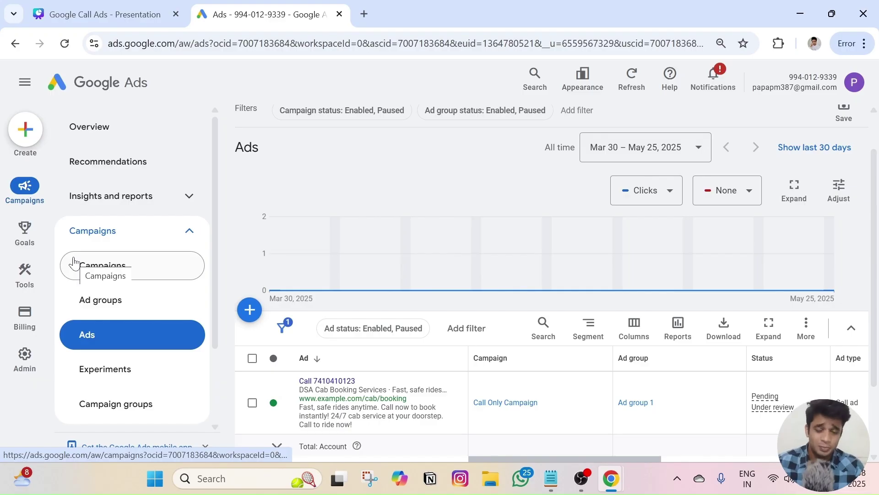
Turn off call reporting in the account settings and save the change.
{"action": "left_click", "coordinate": [13, 363]}
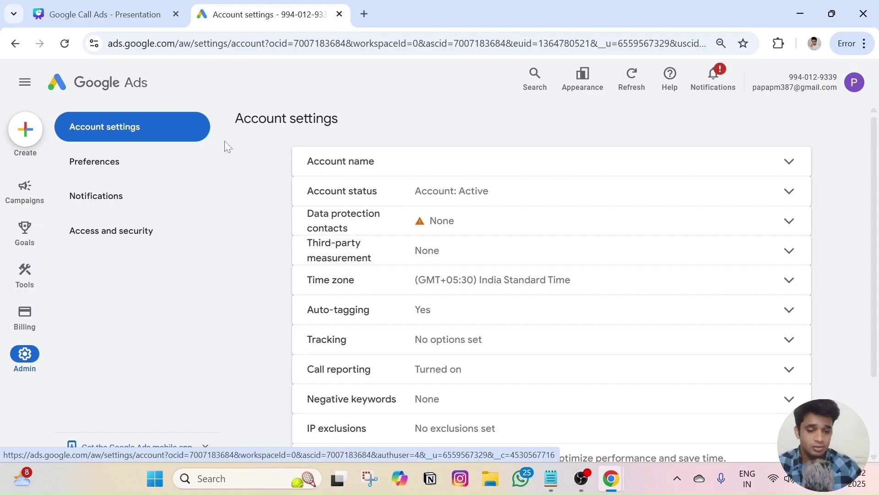
{"action": "scroll", "coordinate": [314, 252], "scroll_direction": "down", "scroll_amount": 2}
{"action": "left_click", "coordinate": [442, 278]}
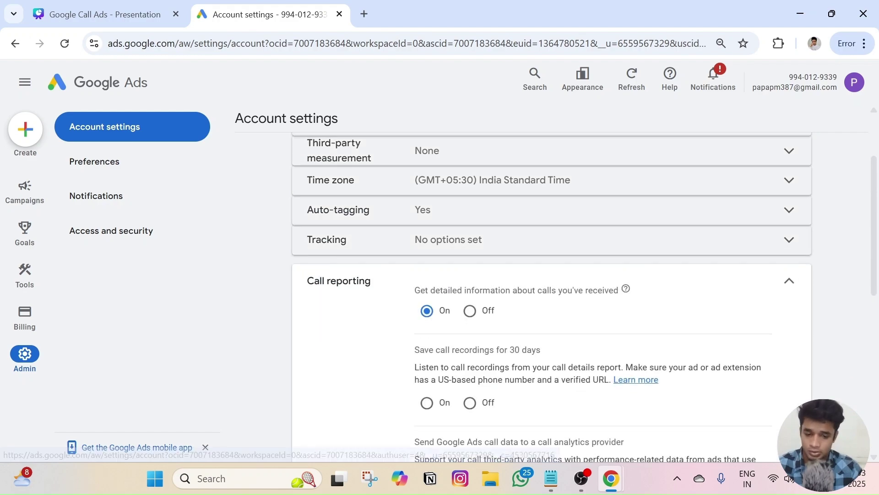
{"action": "left_click", "coordinate": [470, 312]}
{"action": "scroll", "coordinate": [668, 309], "scroll_direction": "down", "scroll_amount": 3}
{"action": "left_click", "coordinate": [785, 264]}
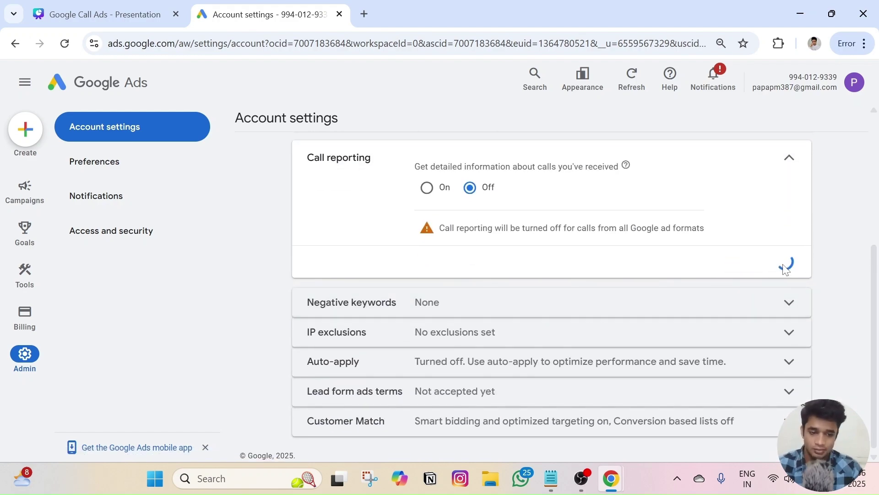
{"action": "scroll", "coordinate": [454, 235], "scroll_direction": "up", "scroll_amount": 3}
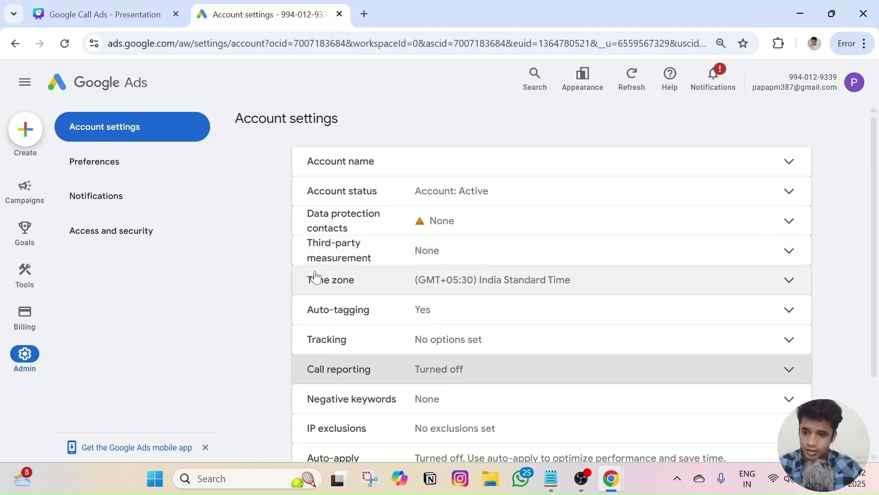
Start a new campaign with the Website traffic objective and the Search campaign type.
{"action": "left_click", "coordinate": [25, 129]}
{"action": "left_click", "coordinate": [92, 135]}
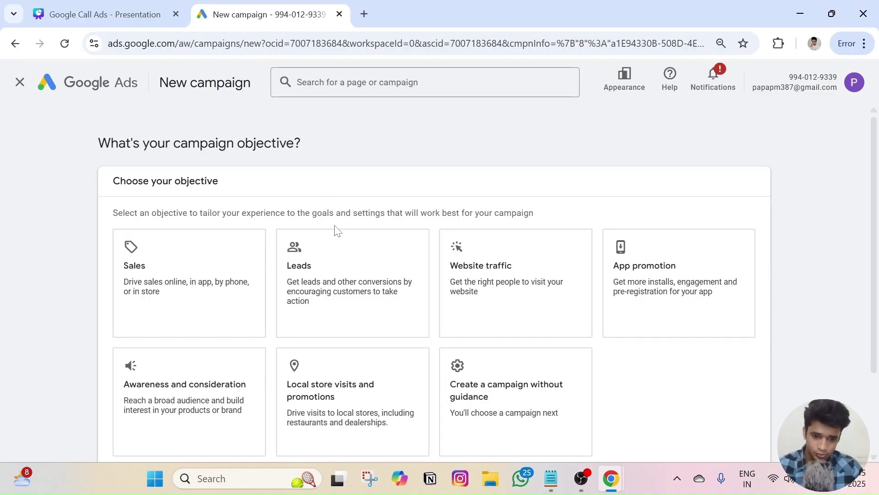
{"action": "scroll", "coordinate": [471, 226], "scroll_direction": "down", "scroll_amount": 3}
{"action": "left_click", "coordinate": [483, 183]}
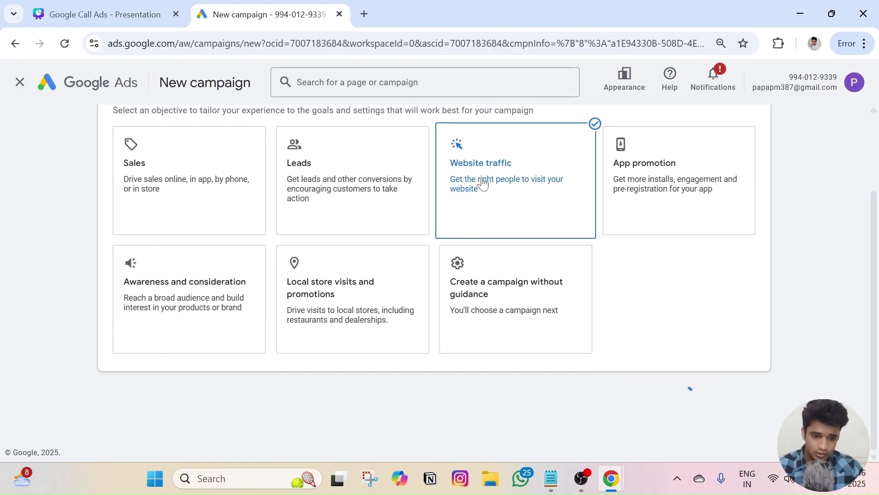
{"action": "scroll", "coordinate": [484, 367], "scroll_direction": "down", "scroll_amount": 7}
{"action": "left_click", "coordinate": [341, 217]}
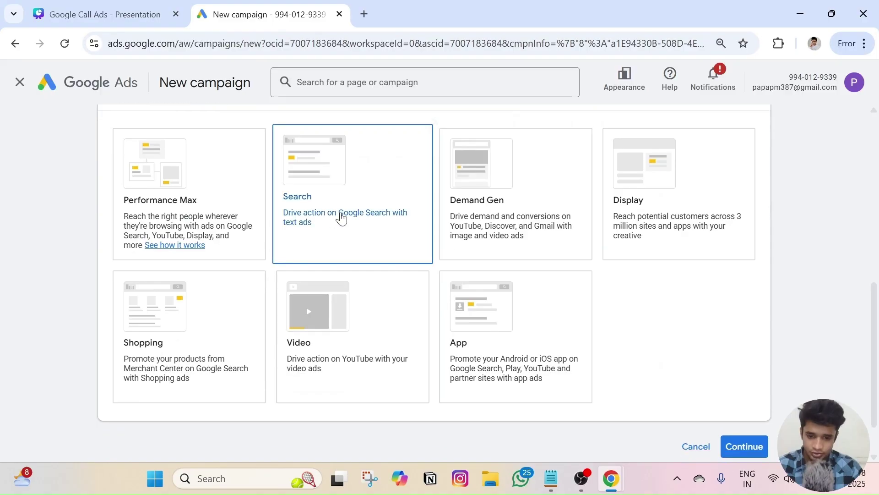
Continue without adding a conversion goal and choose Phone calls as the result wanted from this campaign.
{"action": "scroll", "coordinate": [255, 265], "scroll_direction": "down", "scroll_amount": 4}
{"action": "left_click", "coordinate": [123, 348]}
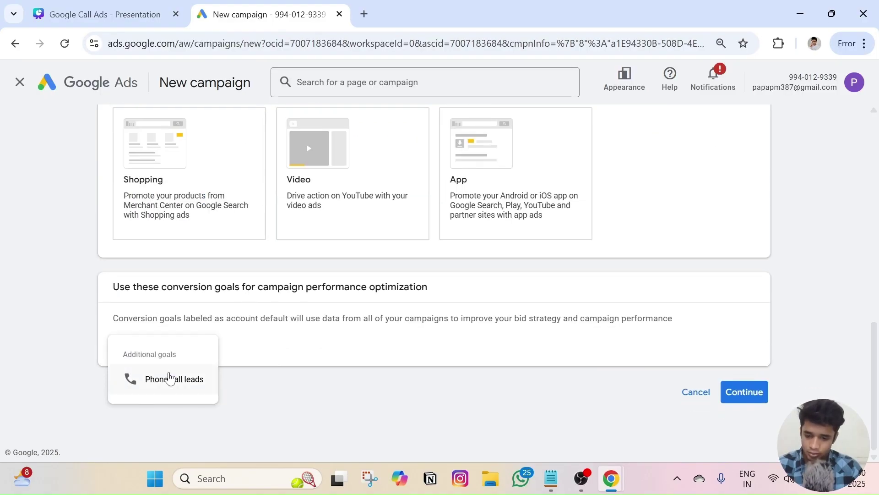
{"action": "left_click", "coordinate": [380, 356]}
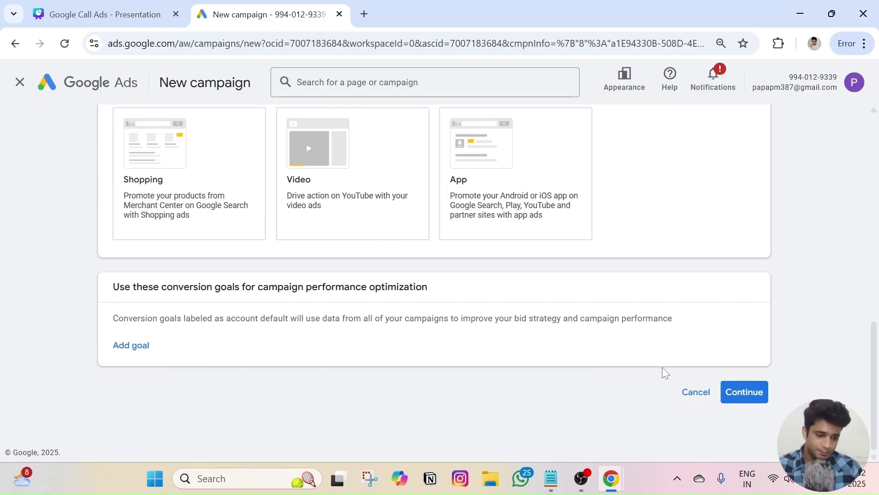
{"action": "left_click", "coordinate": [744, 391]}
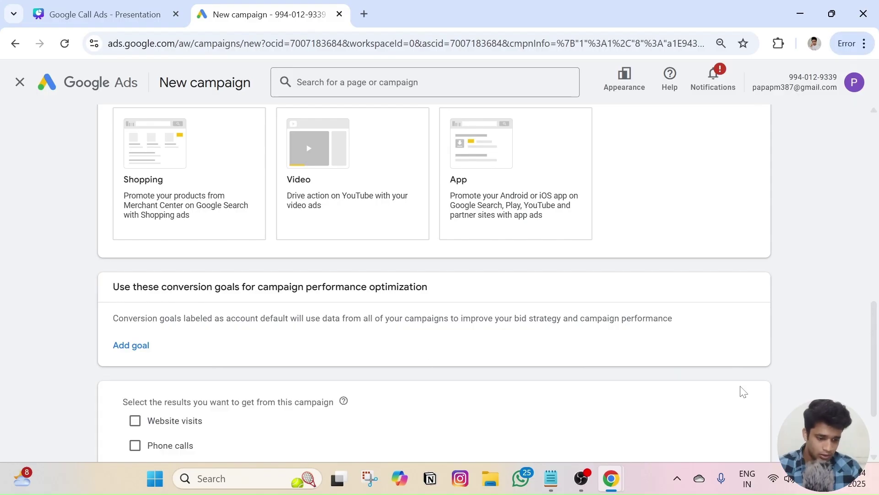
{"action": "scroll", "coordinate": [743, 392], "scroll_direction": "down", "scroll_amount": 2}
{"action": "left_click", "coordinate": [153, 344]}
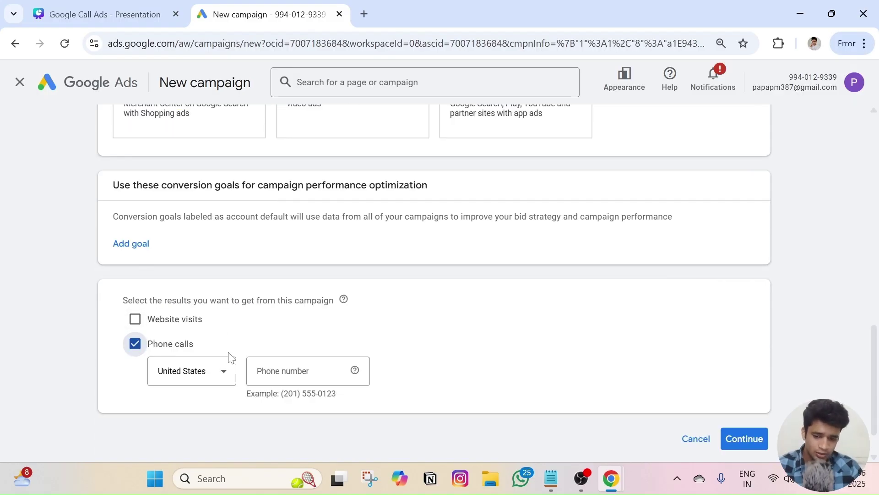
{"action": "left_click", "coordinate": [216, 380]}
Add Phone call leads as the campaign's conversion goal and review its conversion source and action.
{"action": "left_click", "coordinate": [125, 246]}
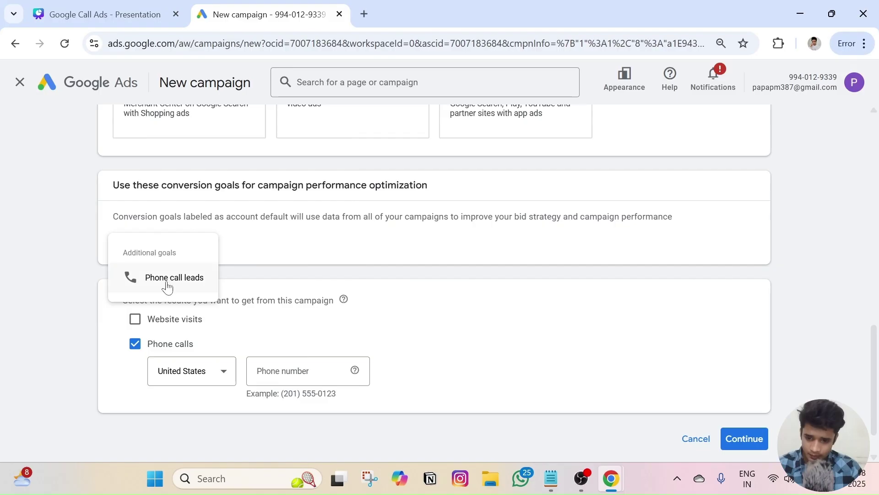
{"action": "left_click", "coordinate": [167, 286]}
{"action": "scroll", "coordinate": [444, 265], "scroll_direction": "down", "scroll_amount": 1}
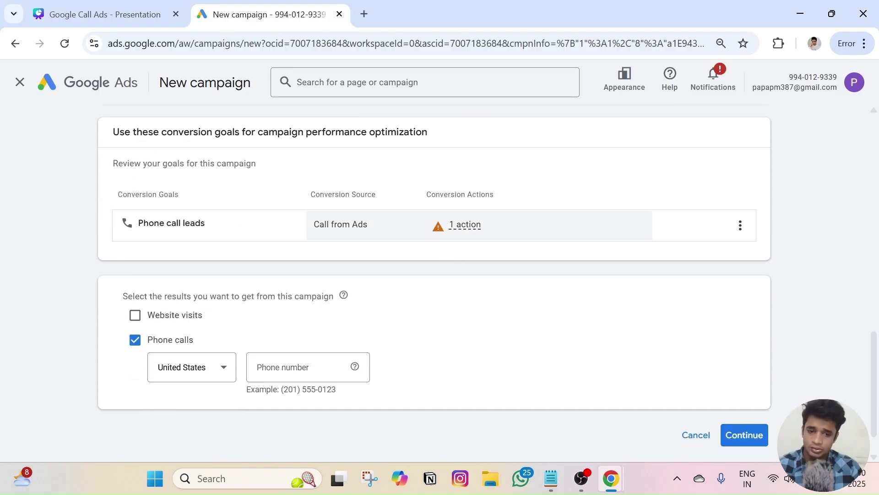
{"action": "scroll", "coordinate": [510, 300], "scroll_direction": "up", "scroll_amount": 1}
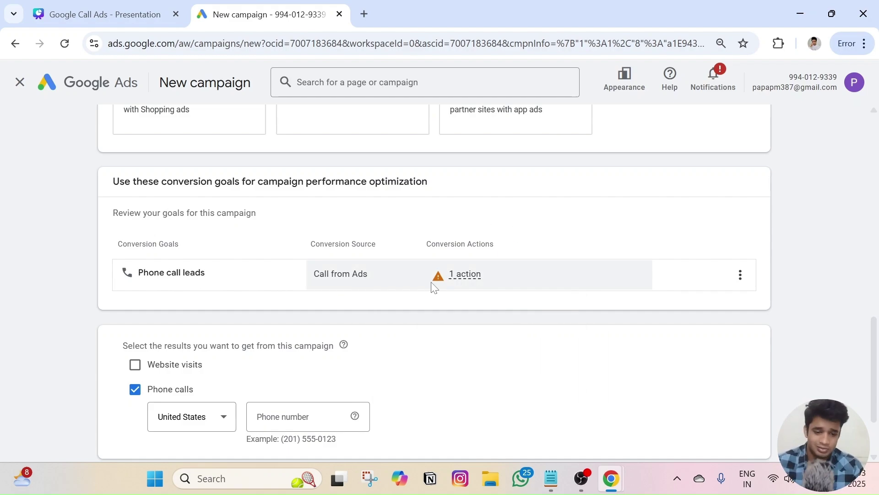
{"action": "mouse_move", "coordinate": [434, 282]}
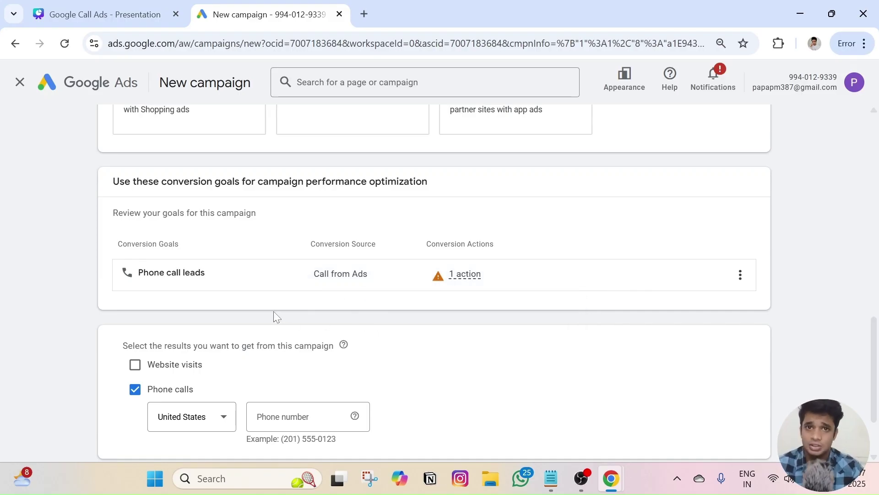
Set the country for the campaign's phone number to India.
{"action": "scroll", "coordinate": [274, 312], "scroll_direction": "down", "scroll_amount": 1}
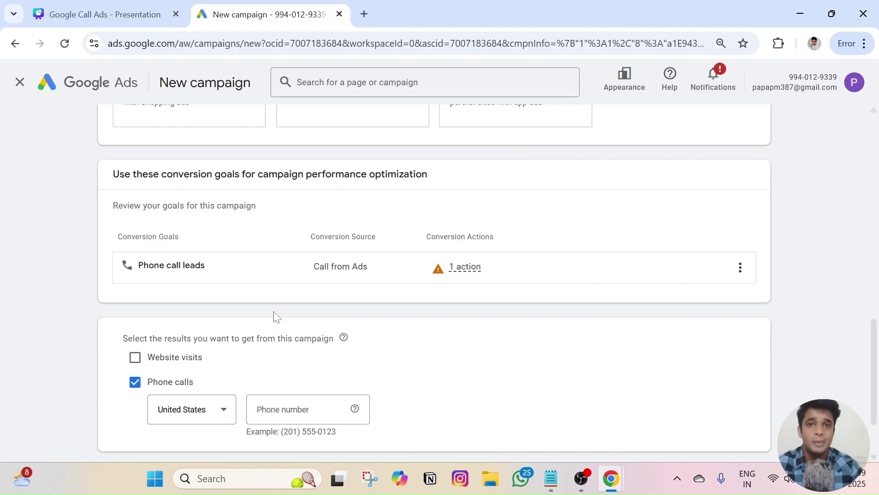
{"action": "scroll", "coordinate": [275, 316], "scroll_direction": "down", "scroll_amount": 1}
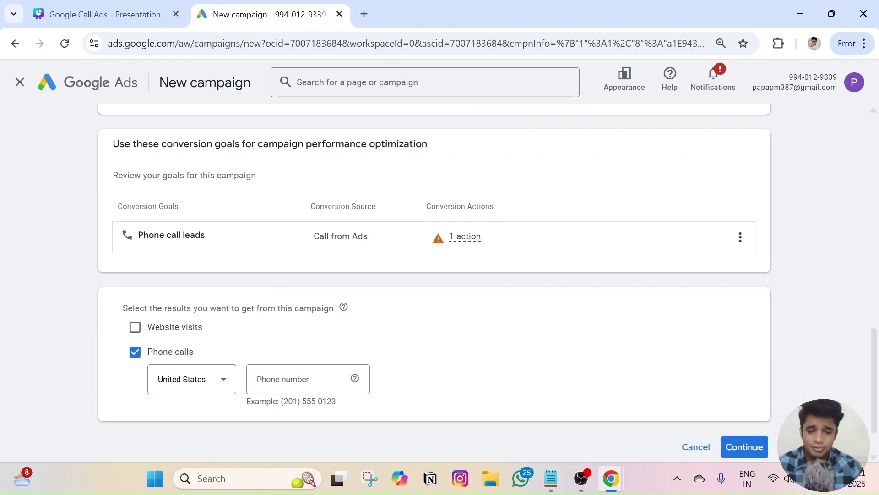
{"action": "scroll", "coordinate": [275, 314], "scroll_direction": "down", "scroll_amount": 1}
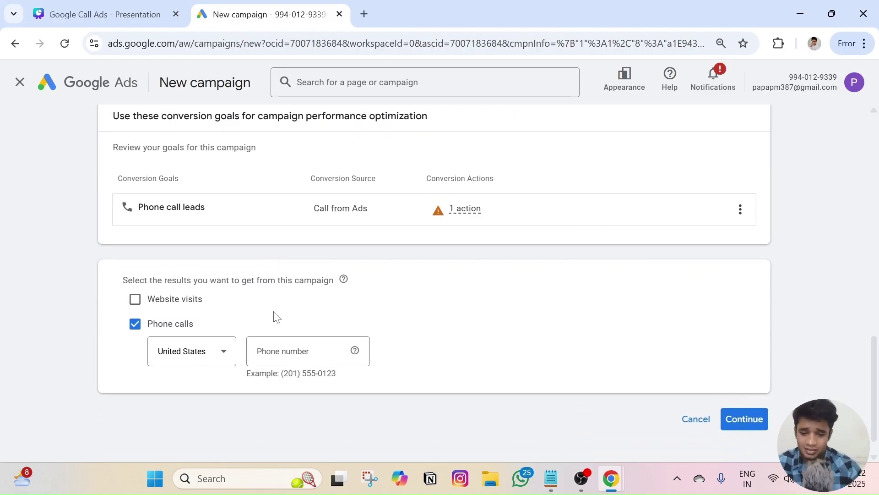
{"action": "left_click", "coordinate": [194, 345]}
{"action": "scroll", "coordinate": [194, 345], "scroll_direction": "down", "scroll_amount": 5}
{"action": "scroll", "coordinate": [195, 350], "scroll_direction": "up", "scroll_amount": 20}
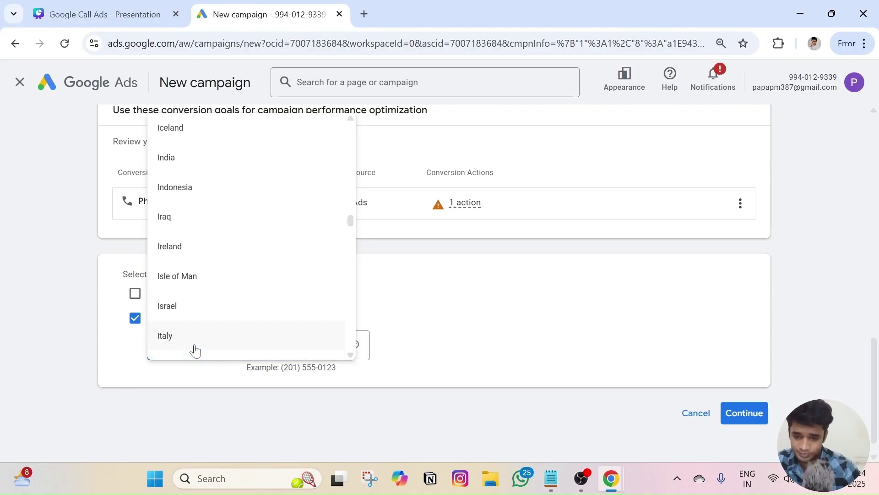
{"action": "left_click", "coordinate": [246, 167]}
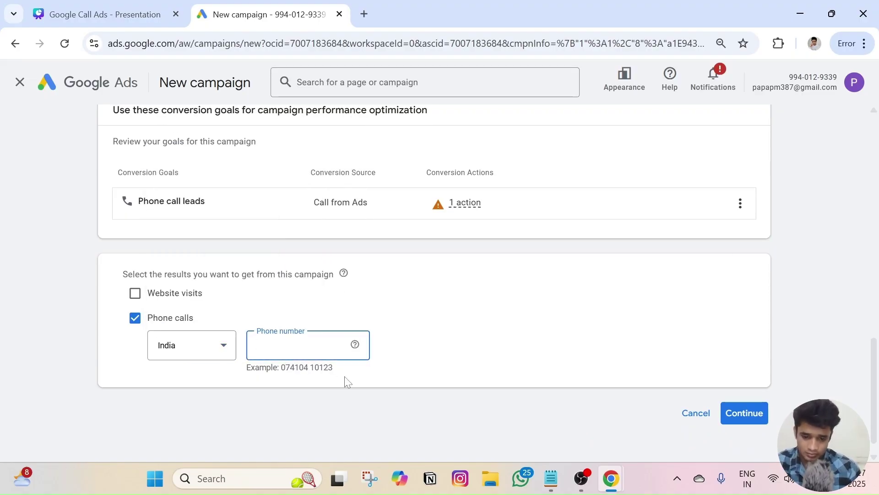
Fill in the phone number from the example below the field, without its leading zero and inner space, and continue.
{"action": "left_click", "coordinate": [301, 376]}
{"action": "left_click_drag", "start_coordinate": [285, 369], "coordinate": [341, 374]}
{"action": "key", "text": "ctrl+c"}
{"action": "left_click", "coordinate": [298, 345]}
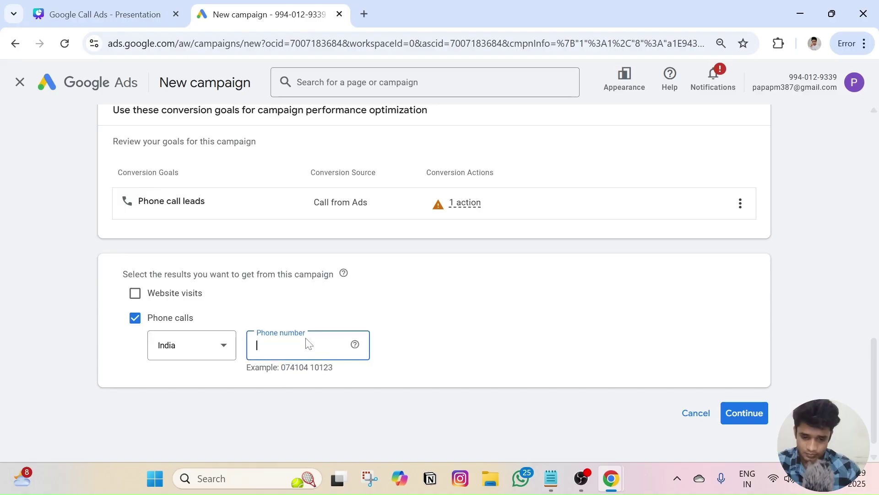
{"action": "key", "text": "ctrl+v"}
{"action": "key", "text": "Left"}
{"action": "key", "text": "Left"}
{"action": "key", "text": "Left"}
{"action": "key", "text": "Left"}
{"action": "key", "text": "Left"}
{"action": "key", "text": "BackSpace"}
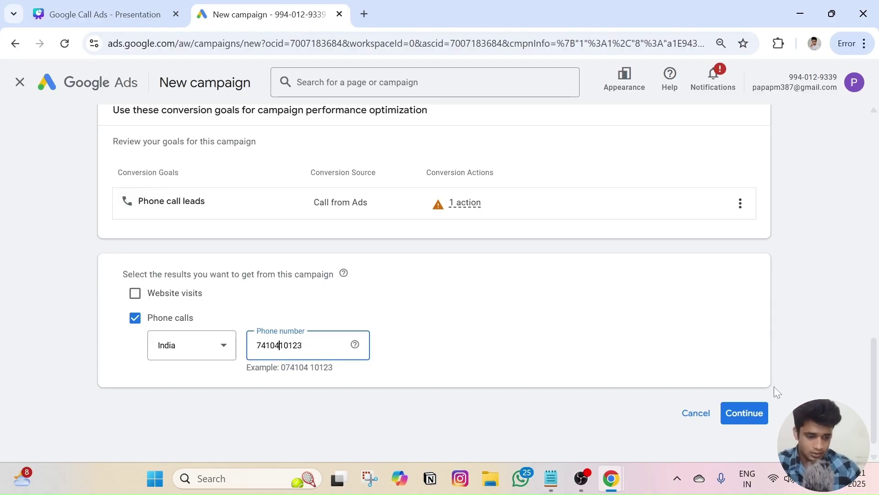
{"action": "left_click", "coordinate": [744, 414]}
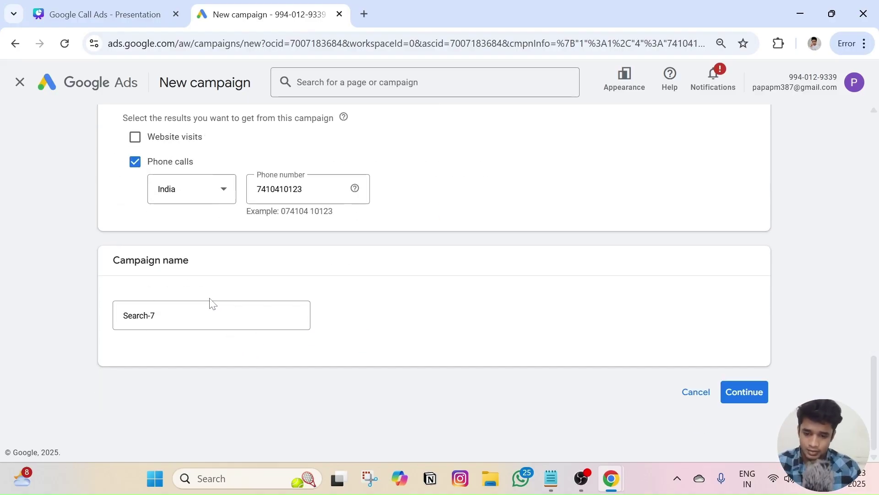
Replace the default campaign name with "Call only campaign".
{"action": "left_click", "coordinate": [210, 308]}
{"action": "key", "text": "ctrl+a"}
{"action": "type", "text": "Call only campaign"}
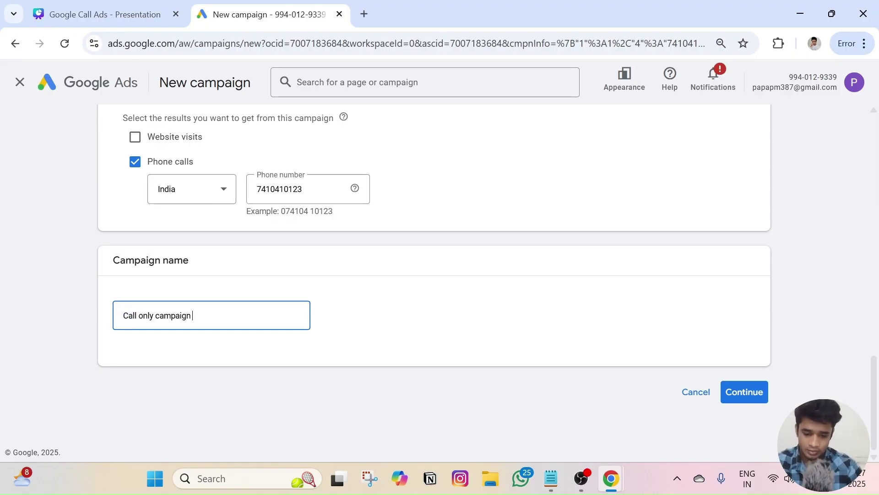
{"action": "type", "text": " Ambulance se"}
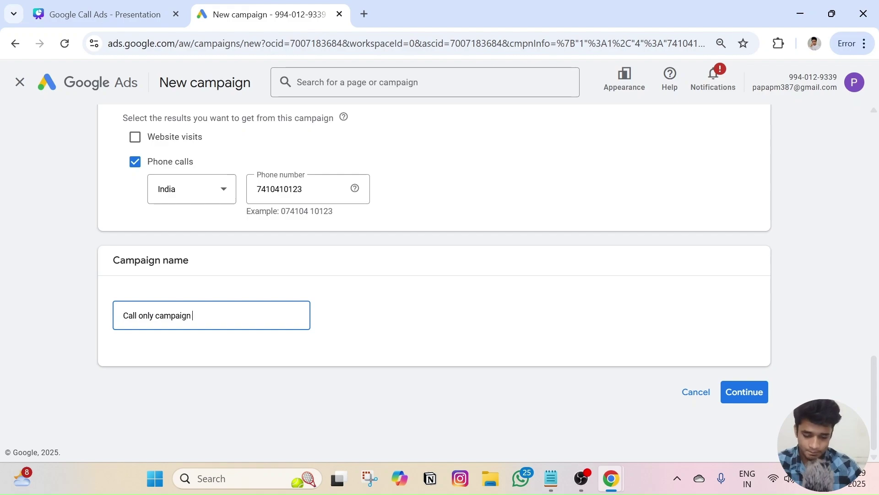
{"action": "type", "text": "rvice"}
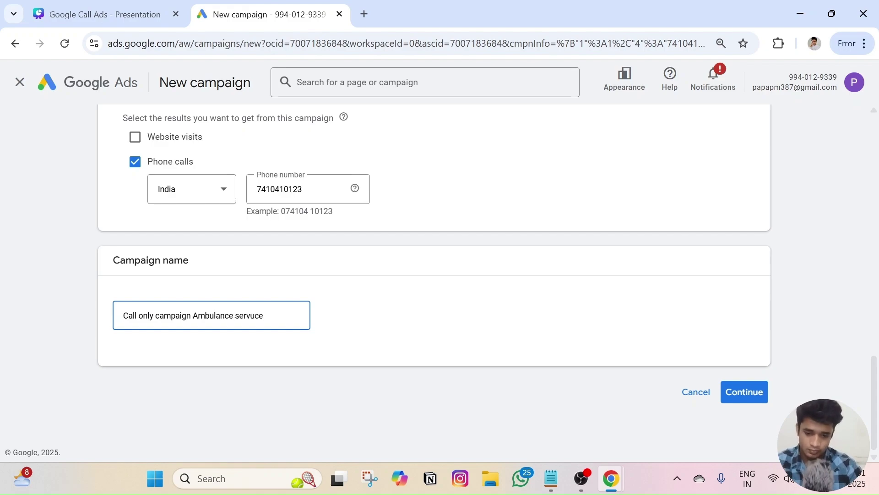
{"action": "key", "text": "BackSpace"}
{"action": "key", "text": "BackSpace"}
{"action": "key", "text": "BackSpace"}
{"action": "key", "text": "BackSpace"}
{"action": "key", "text": "BackSpace"}
{"action": "key", "text": "BackSpace"}
{"action": "key", "text": "BackSpace"}
{"action": "key", "text": "BackSpace"}
{"action": "key", "text": "BackSpace"}
{"action": "key", "text": "BackSpace"}
{"action": "key", "text": "BackSpace"}
{"action": "key", "text": "BackSpace"}
{"action": "key", "text": "BackSpace"}
{"action": "key", "text": "BackSpace"}
{"action": "key", "text": "BackSpace"}
{"action": "key", "text": "BackSpace"}
{"action": "key", "text": "BackSpace"}
{"action": "key", "text": "BackSpace"}
Append "AC repairing services" to the campaign name and continue by starting a new campaign rather than a saved draft.
{"action": "type", "text": "AC reap"}
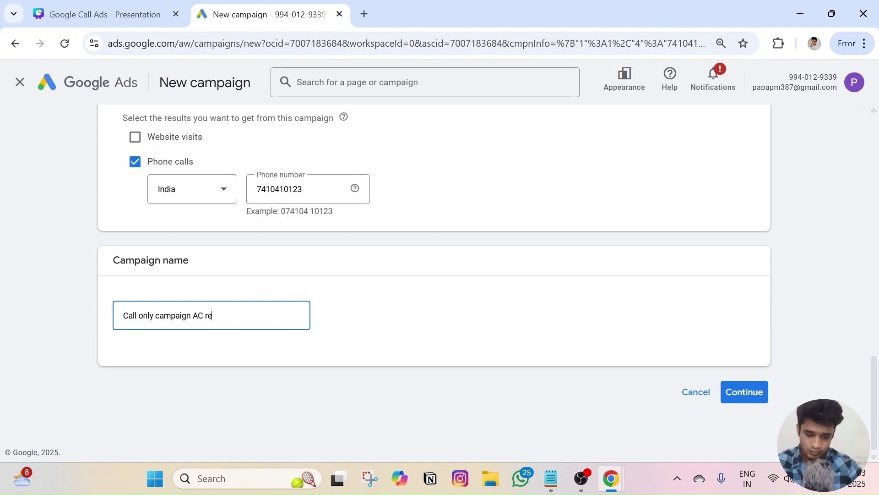
{"action": "key", "text": "BackSpace"}
{"action": "key", "text": "BackSpace"}
{"action": "type", "text": "pairing servv"}
{"action": "key", "text": "BackSpace"}
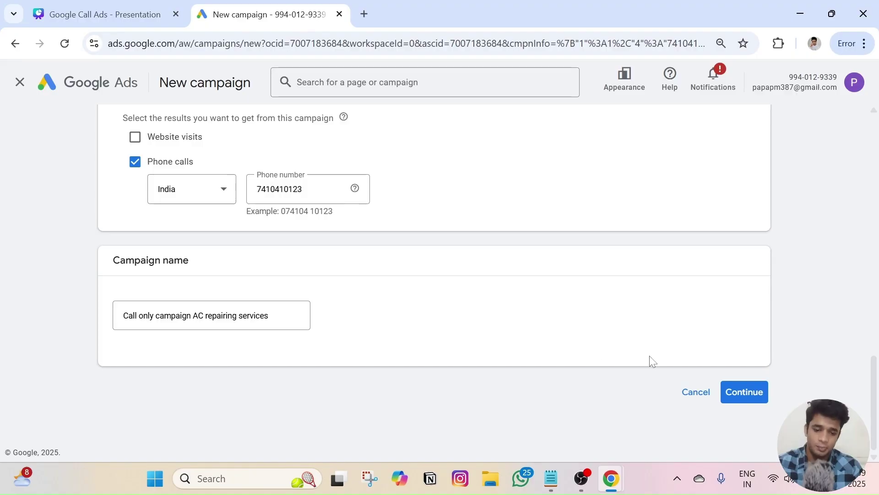
{"action": "left_click", "coordinate": [738, 392]}
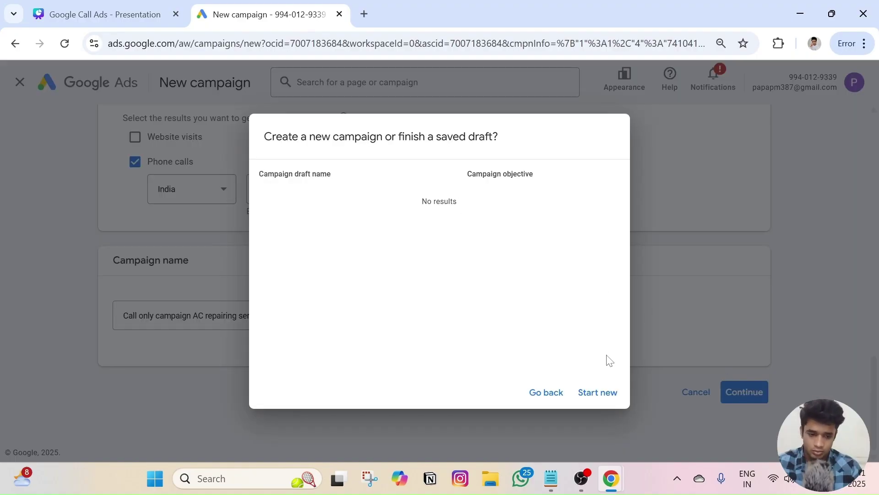
{"action": "left_click", "coordinate": [589, 392]}
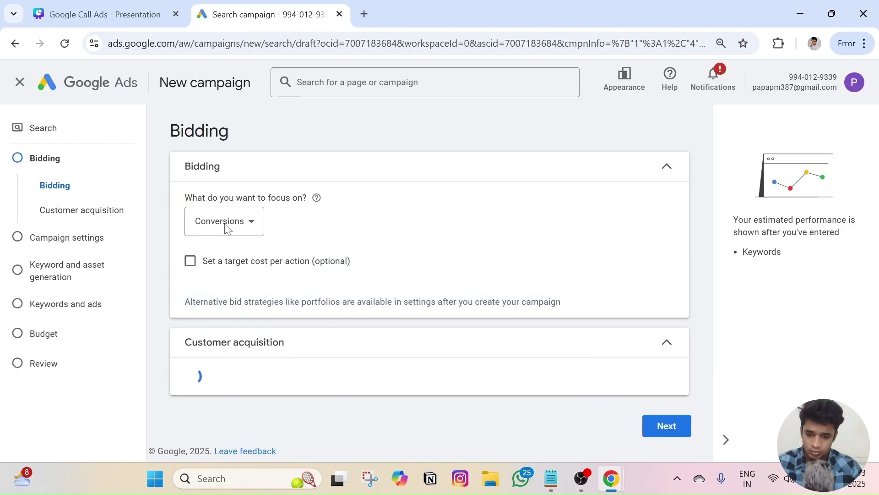
Try Clicks as the campaign's bidding focus and return it to Conversions.
{"action": "left_click", "coordinate": [225, 226]}
{"action": "left_click", "coordinate": [376, 225]}
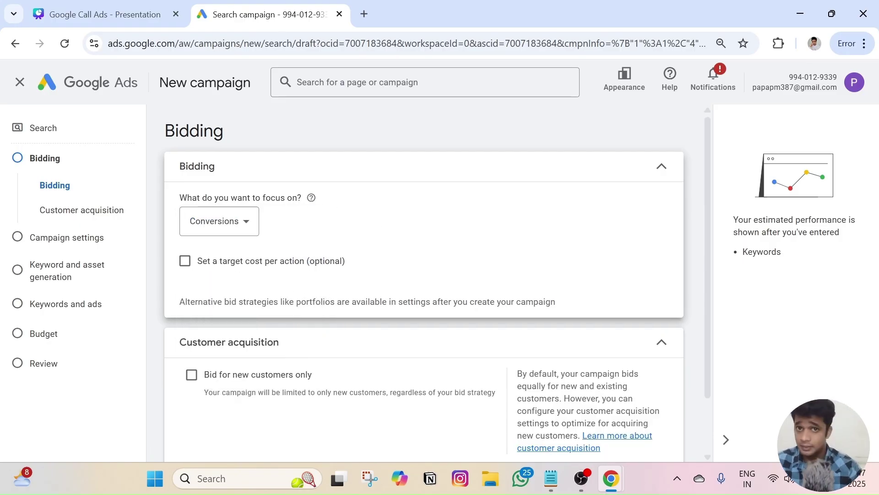
{"action": "left_click", "coordinate": [239, 221]}
{"action": "left_click", "coordinate": [202, 334]}
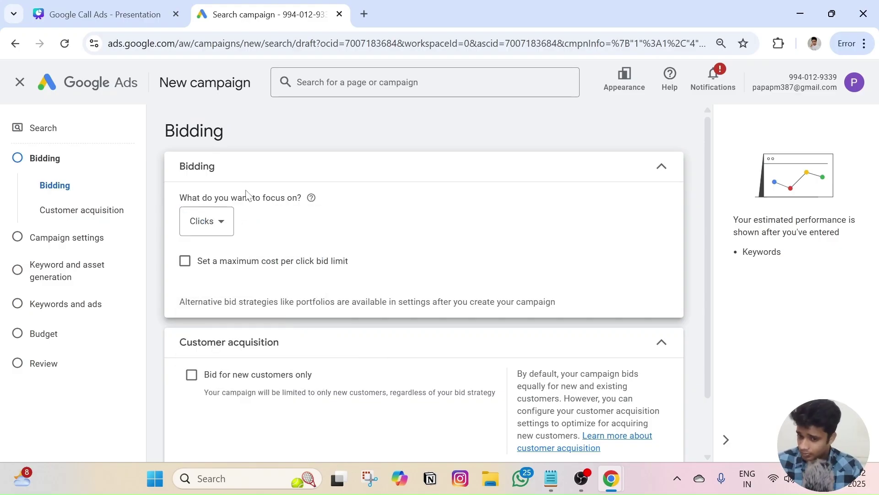
{"action": "left_click", "coordinate": [206, 222]}
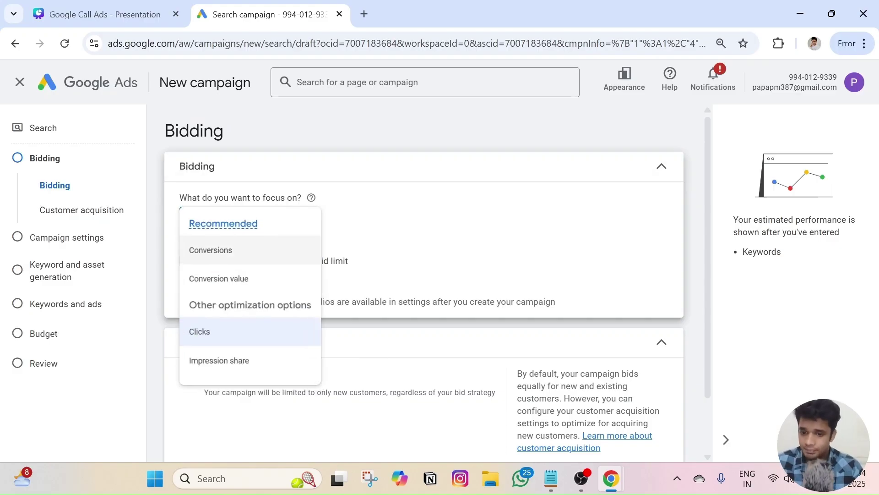
{"action": "left_click", "coordinate": [231, 244]}
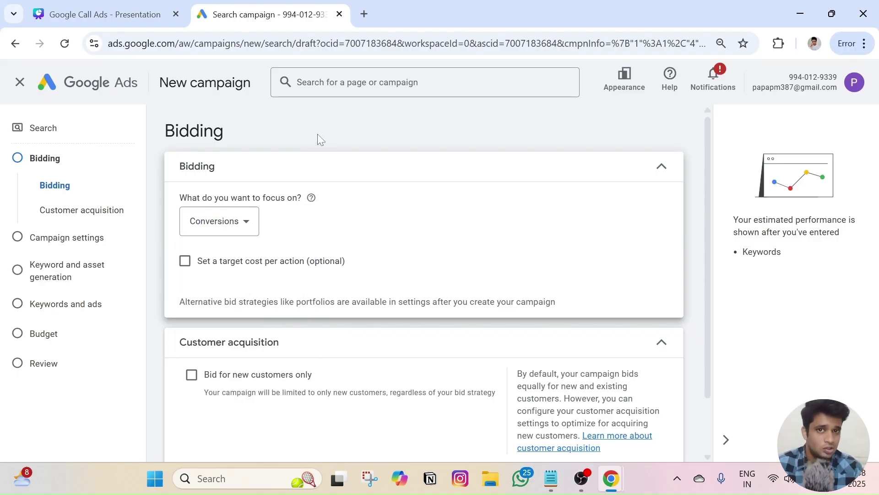
Compare the available bidding focus options and set the campaign's bidding focus to Clicks.
{"action": "left_click", "coordinate": [243, 220]}
{"action": "left_click", "coordinate": [230, 261]}
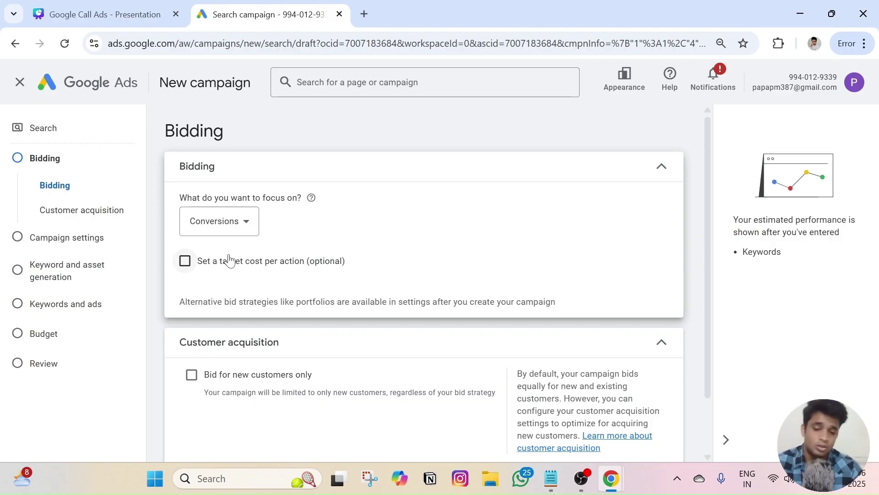
{"action": "left_click", "coordinate": [216, 221]}
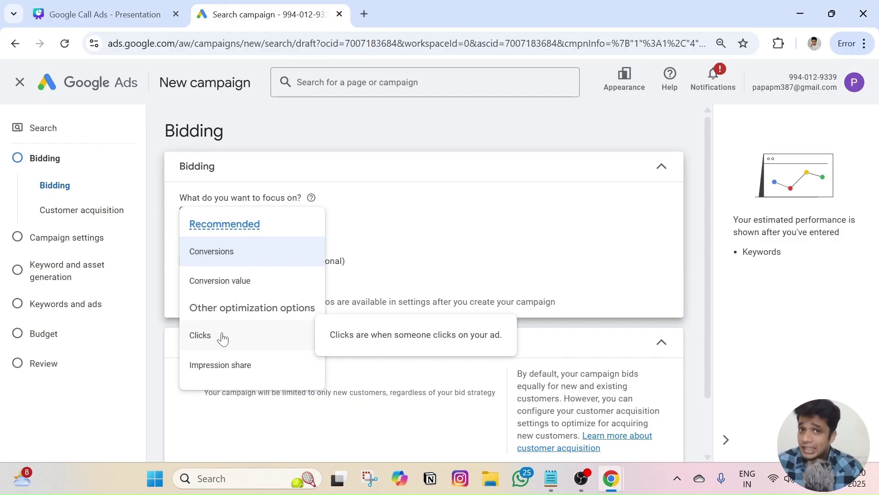
{"action": "left_click", "coordinate": [221, 261]}
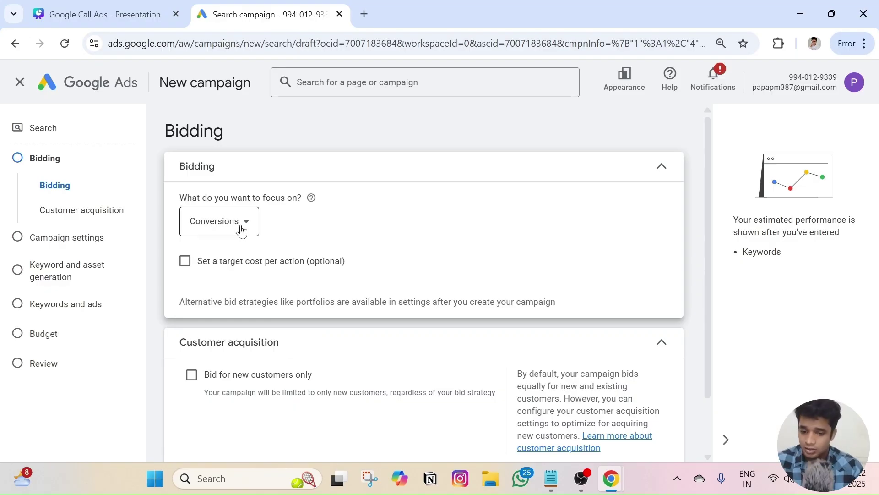
{"action": "left_click", "coordinate": [218, 222]}
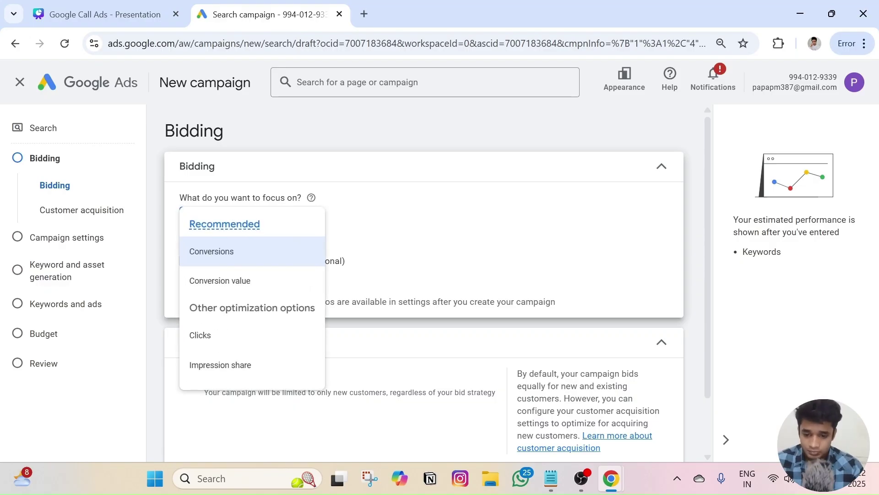
{"action": "left_click", "coordinate": [211, 344]}
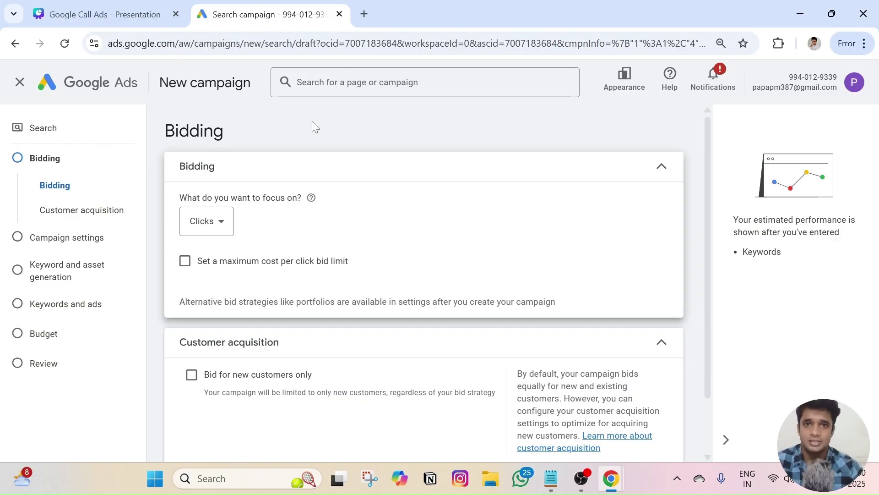
Keep Clicks as the bidding focus without a maximum cost per click bid limit and continue to the campaign settings.
{"action": "left_click", "coordinate": [221, 221]}
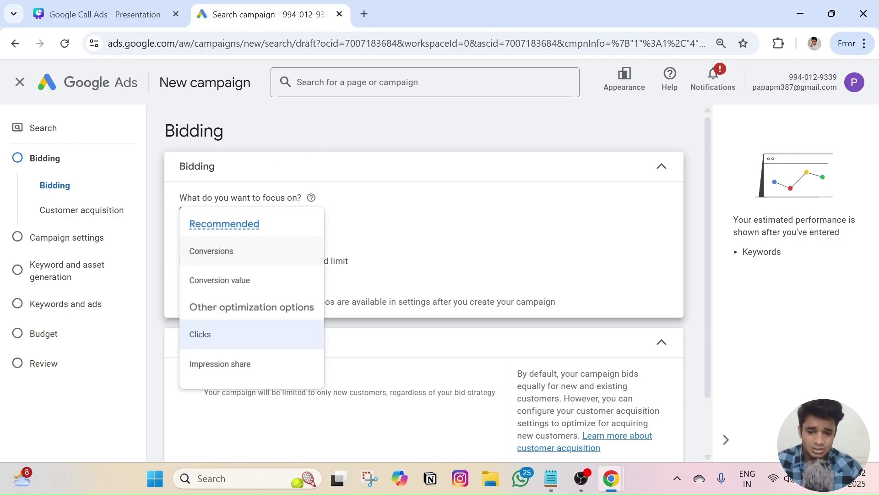
{"action": "left_click", "coordinate": [234, 339]}
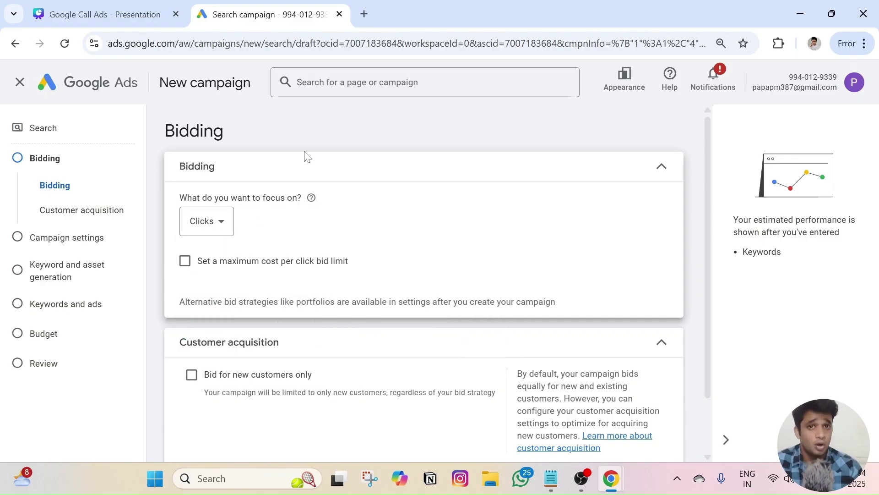
{"action": "left_click", "coordinate": [206, 221]}
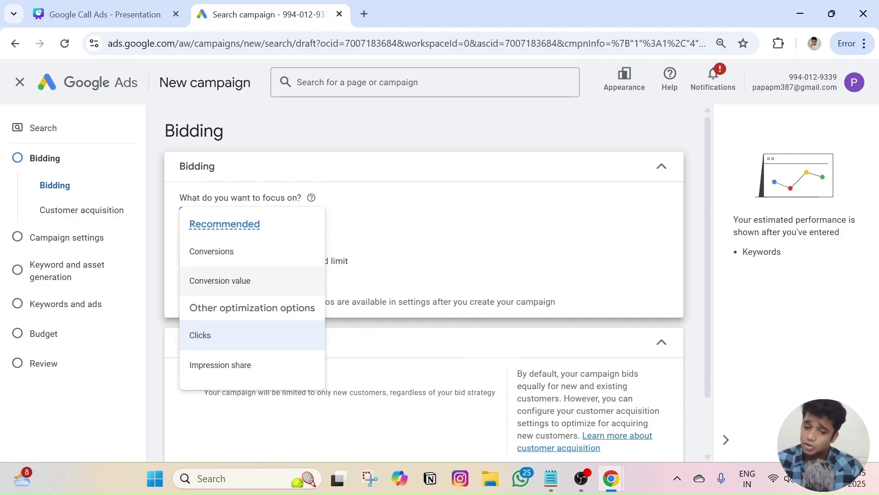
{"action": "left_click", "coordinate": [221, 338]}
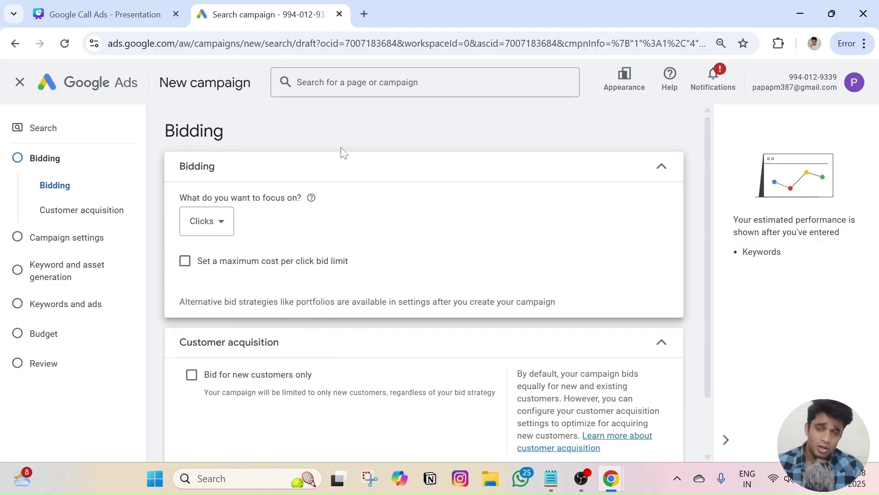
{"action": "scroll", "coordinate": [276, 242], "scroll_direction": "down", "scroll_amount": 1}
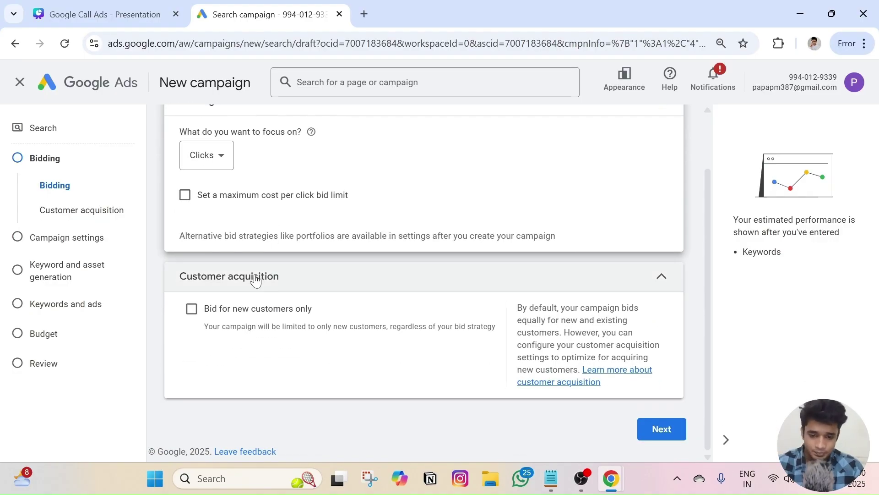
{"action": "left_click", "coordinate": [243, 196]}
{"action": "left_click", "coordinate": [243, 195]}
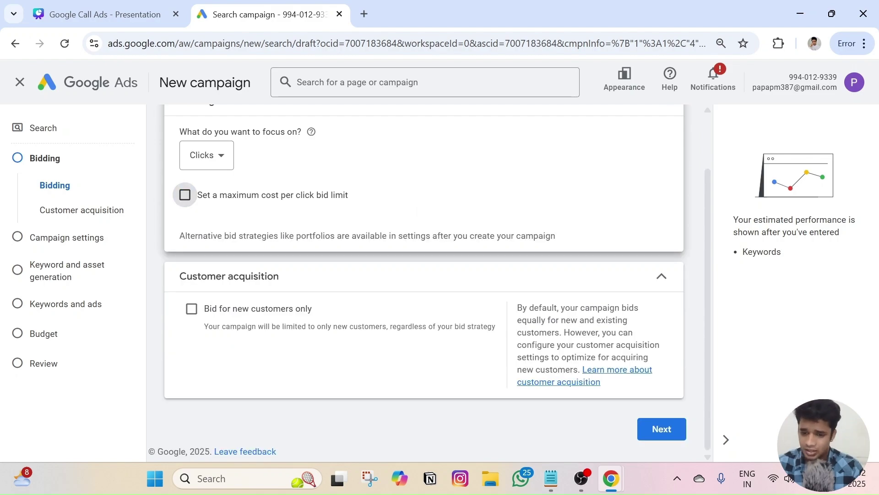
{"action": "left_click", "coordinate": [661, 426]}
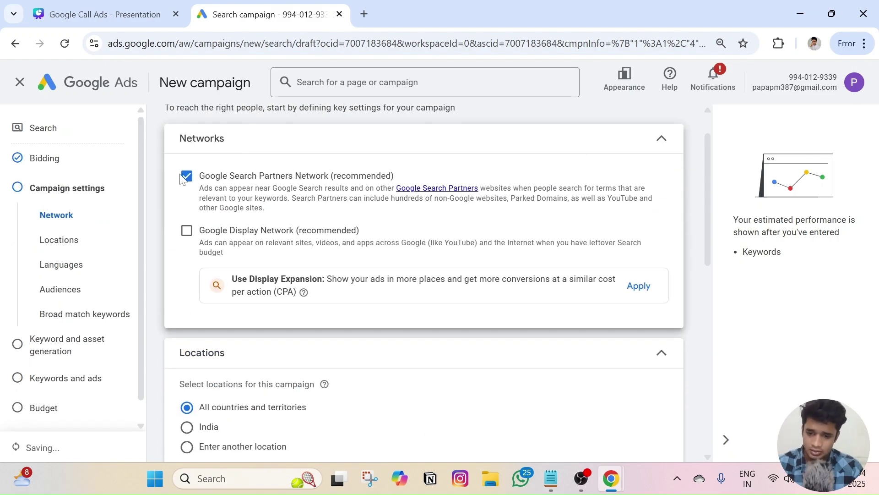
Exclude the Google Search Partners Network and target the campaign to India.
{"action": "left_click", "coordinate": [186, 184]}
{"action": "scroll", "coordinate": [188, 192], "scroll_direction": "down", "scroll_amount": 4}
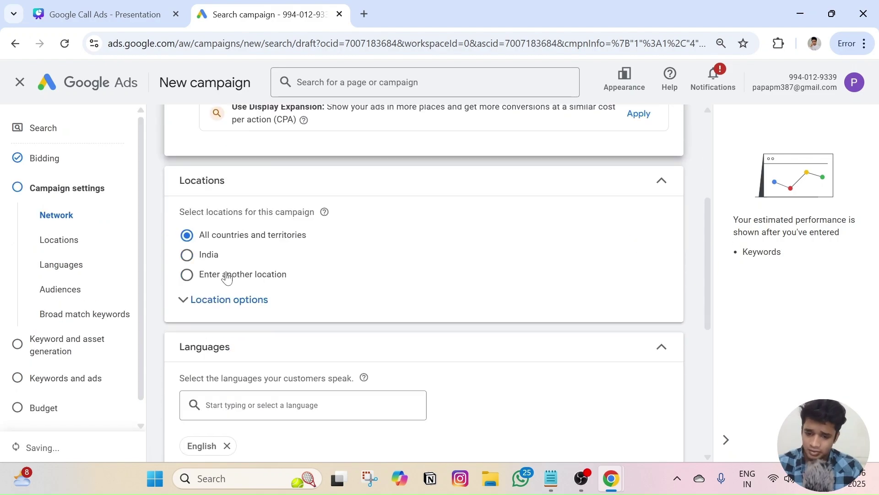
{"action": "left_click", "coordinate": [187, 236]}
{"action": "scroll", "coordinate": [252, 303], "scroll_direction": "down", "scroll_amount": 6}
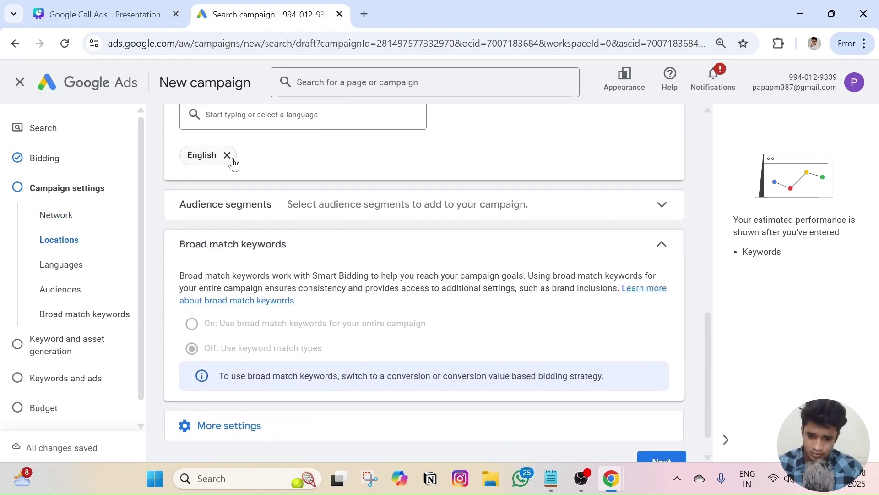
Remove English from the campaign languages, show the additional settings, and continue to keyword and asset generation.
{"action": "left_click", "coordinate": [228, 155]}
{"action": "scroll", "coordinate": [269, 386], "scroll_direction": "down", "scroll_amount": 1}
{"action": "left_click", "coordinate": [269, 387]}
{"action": "scroll", "coordinate": [275, 349], "scroll_direction": "down", "scroll_amount": 3}
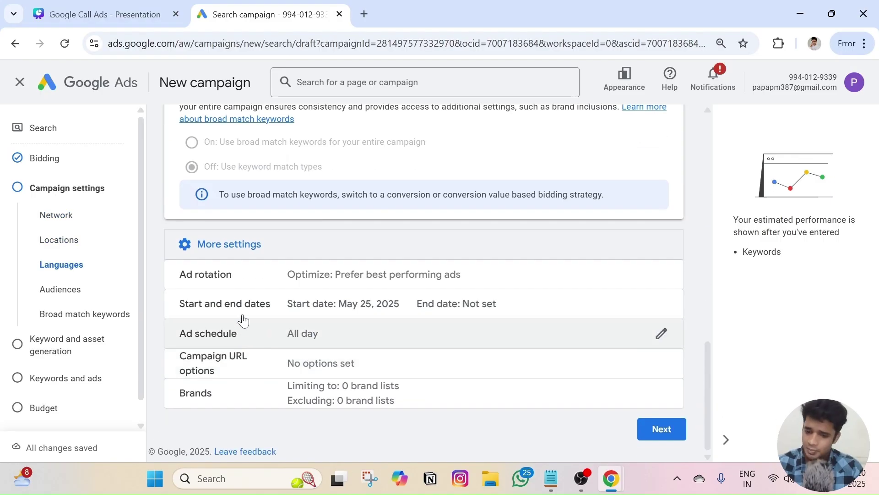
{"action": "left_click", "coordinate": [646, 428]}
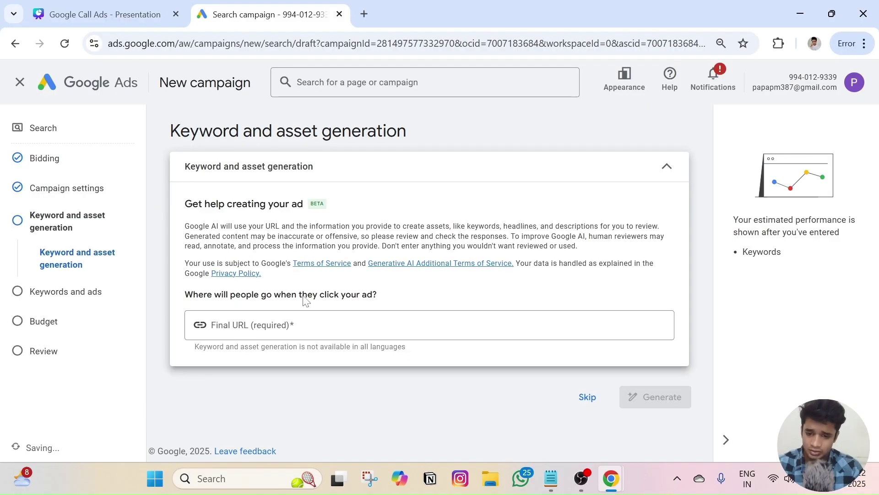
Skip AI asset generation and get keyword suggestions for the service "AC repair" in the ad group.
{"action": "left_click", "coordinate": [588, 398]}
{"action": "scroll", "coordinate": [319, 204], "scroll_direction": "down", "scroll_amount": 2}
{"action": "left_click", "coordinate": [212, 259]}
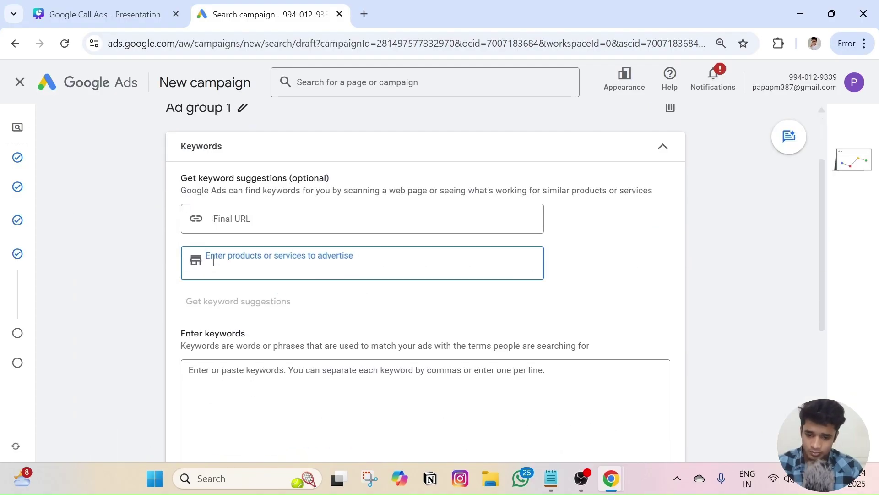
{"action": "type", "text": "AC rea"}
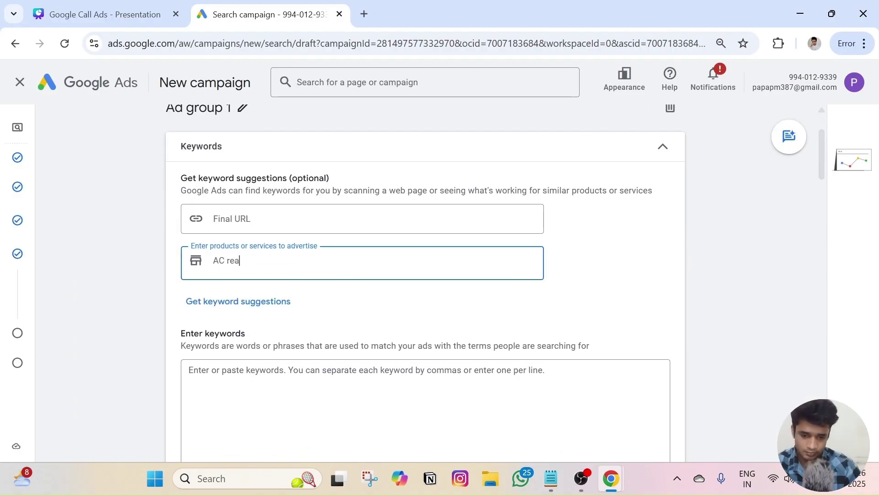
{"action": "type", "text": "rpai"}
{"action": "key", "text": "BackSpace"}
{"action": "key", "text": "BackSpace"}
{"action": "key", "text": "BackSpace"}
{"action": "key", "text": "BackSpace"}
{"action": "key", "text": "BackSpace"}
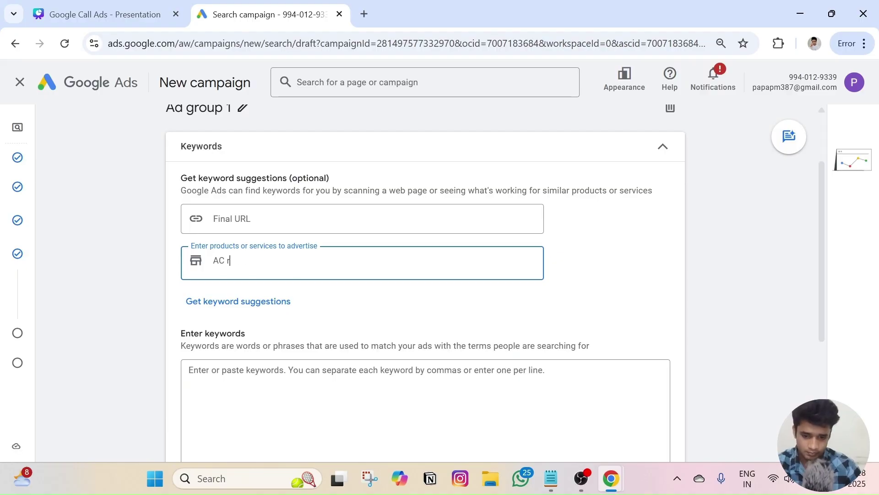
{"action": "type", "text": "epair"}
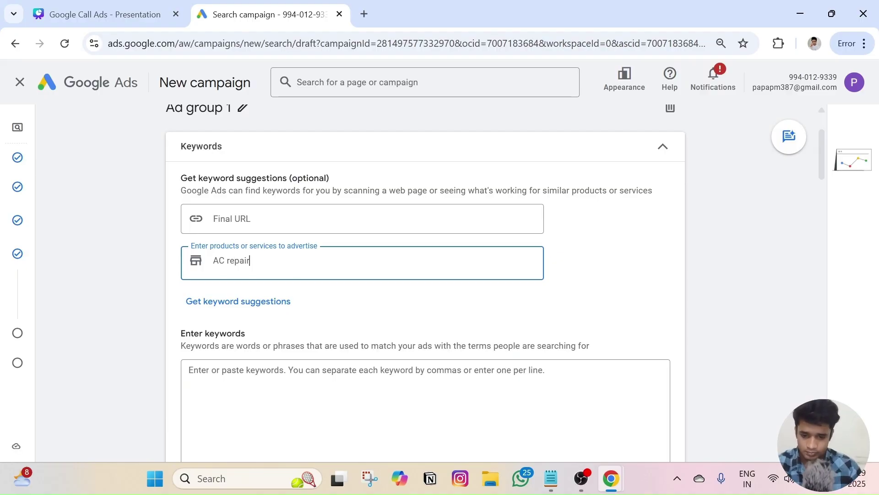
{"action": "left_click", "coordinate": [255, 302]}
{"action": "scroll", "coordinate": [290, 269], "scroll_direction": "down", "scroll_amount": 2}
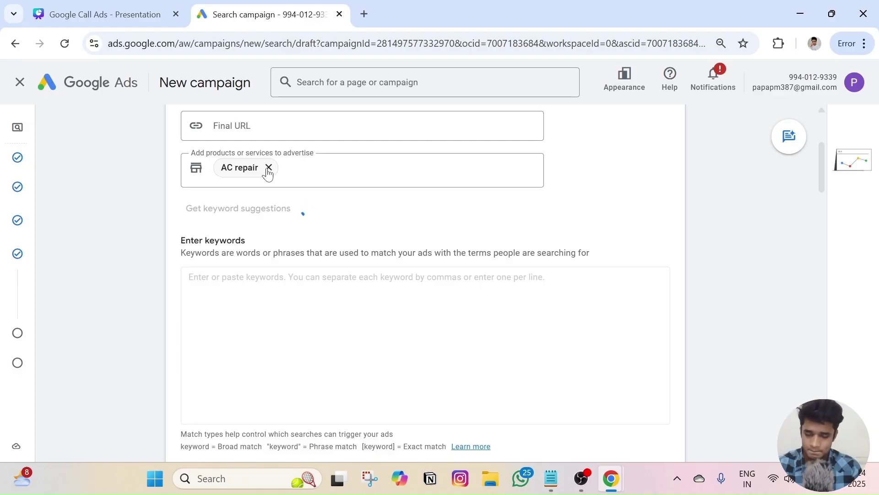
{"action": "left_click", "coordinate": [269, 168]}
{"action": "scroll", "coordinate": [269, 168], "scroll_direction": "down", "scroll_amount": 2}
Try phrase match quotation marks around the keyword "ac repair" and remove them again.
{"action": "left_click", "coordinate": [226, 166]}
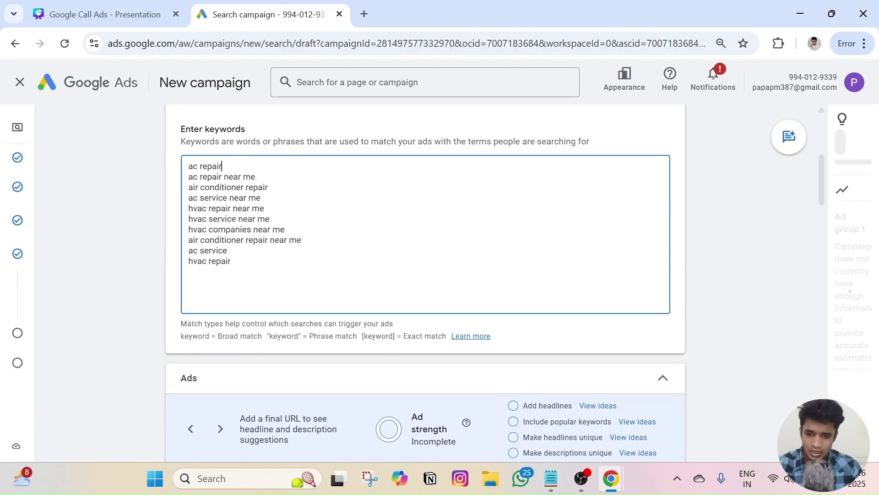
{"action": "type", "text": "\""}
{"action": "left_click", "coordinate": [189, 166]}
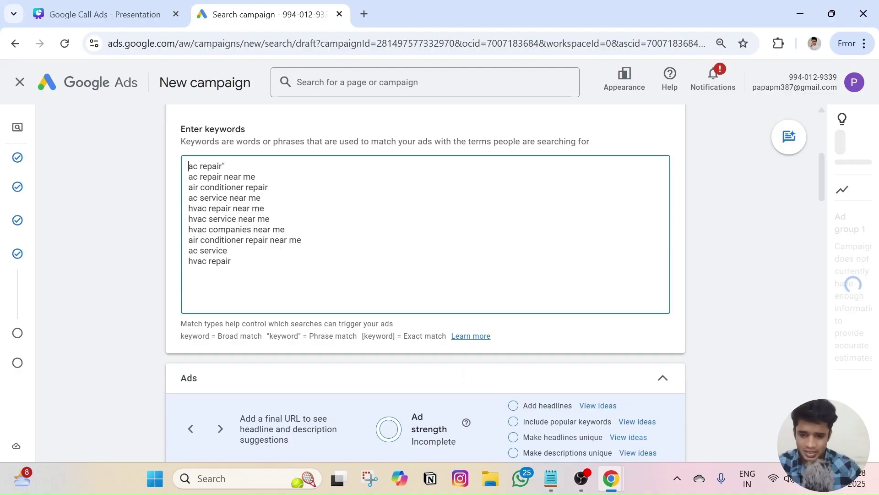
{"action": "type", "text": "\""}
{"action": "key", "text": "BackSpace"}
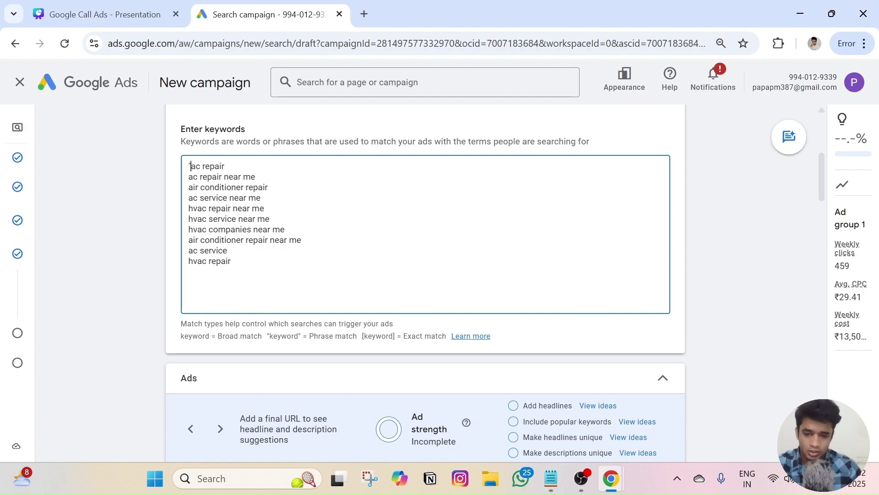
{"action": "key", "text": "BackSpace"}
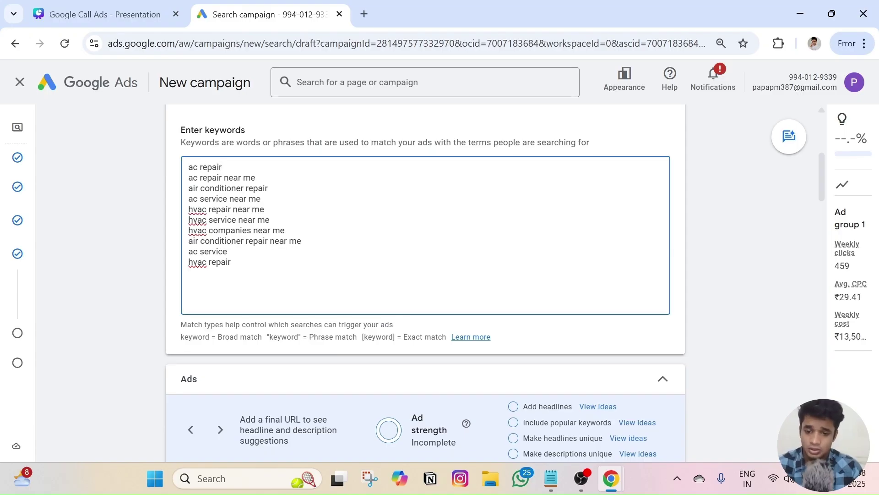
Look over the responsive search ad form and cancel the ad, leaving the ad group without ads.
{"action": "scroll", "coordinate": [253, 172], "scroll_direction": "up", "scroll_amount": 1}
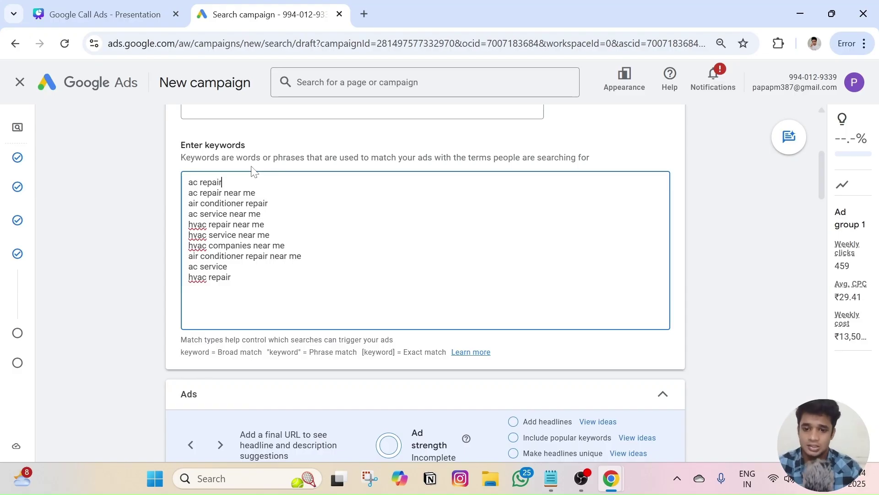
{"action": "scroll", "coordinate": [254, 172], "scroll_direction": "down", "scroll_amount": 7}
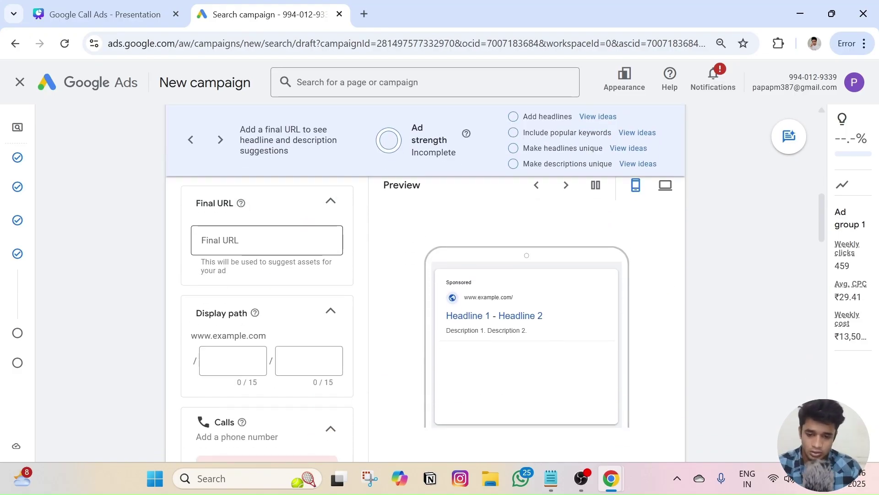
{"action": "scroll", "coordinate": [328, 314], "scroll_direction": "down", "scroll_amount": 15}
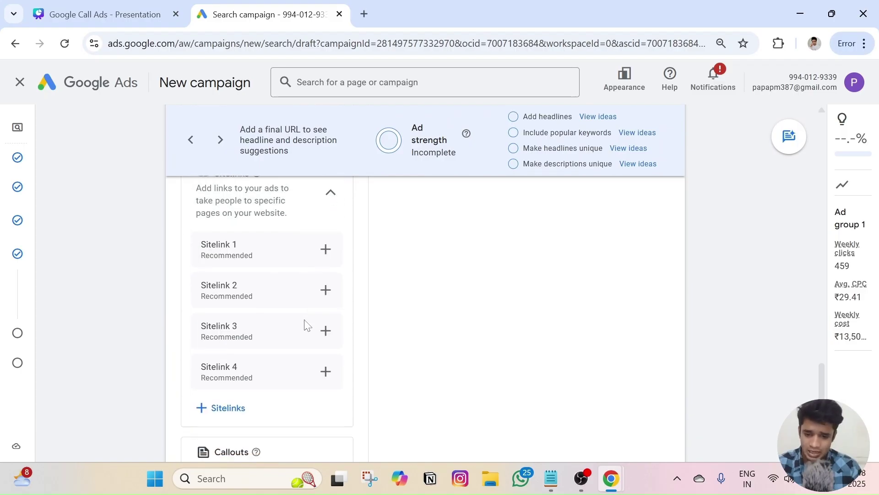
{"action": "scroll", "coordinate": [305, 324], "scroll_direction": "down", "scroll_amount": 5}
{"action": "left_click", "coordinate": [236, 365]}
{"action": "scroll", "coordinate": [406, 289], "scroll_direction": "down", "scroll_amount": 6}
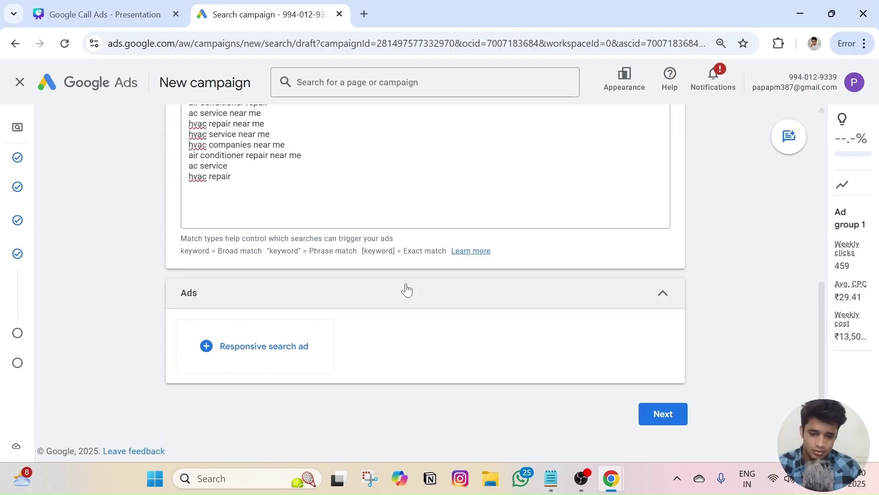
Accept the recommended average daily budget of ₹1,928.69 and check the campaign summary down to the keywords and budget.
{"action": "left_click", "coordinate": [653, 414]}
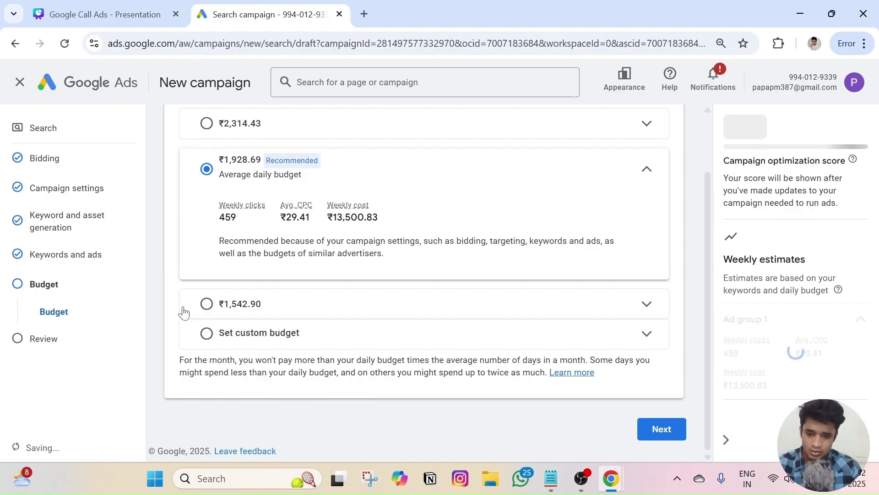
{"action": "left_click", "coordinate": [662, 429]}
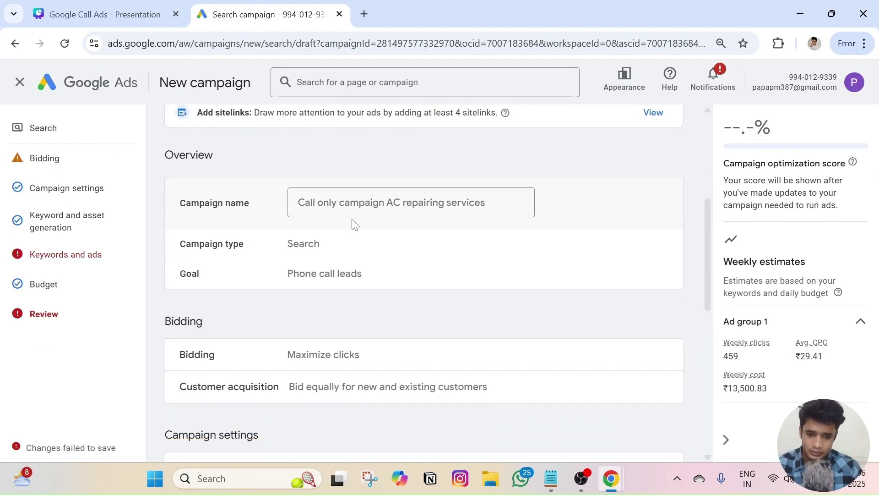
{"action": "scroll", "coordinate": [360, 249], "scroll_direction": "down", "scroll_amount": 10}
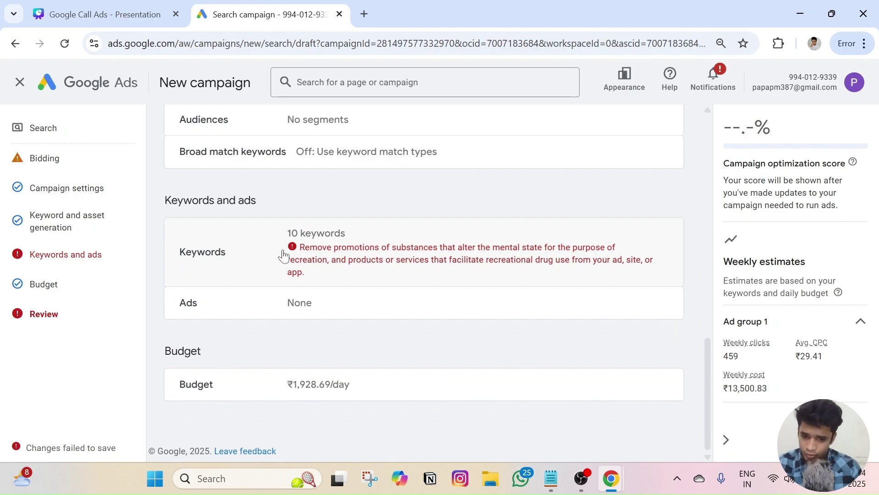
Return to the ad group's keywords, delete "hvac repair" from the list, and try to continue.
{"action": "left_click", "coordinate": [68, 253]}
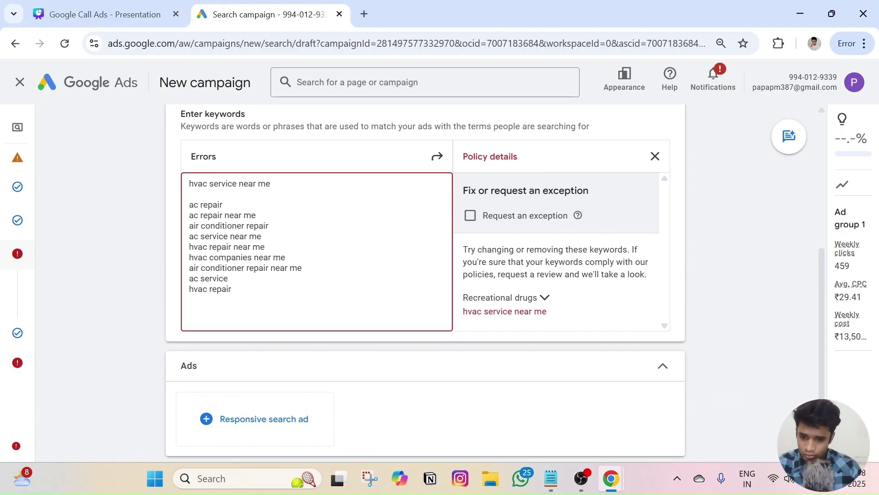
{"action": "left_click_drag", "start_coordinate": [231, 289], "coordinate": [183, 298]}
{"action": "key", "text": "BackSpace"}
{"action": "key", "text": "BackSpace"}
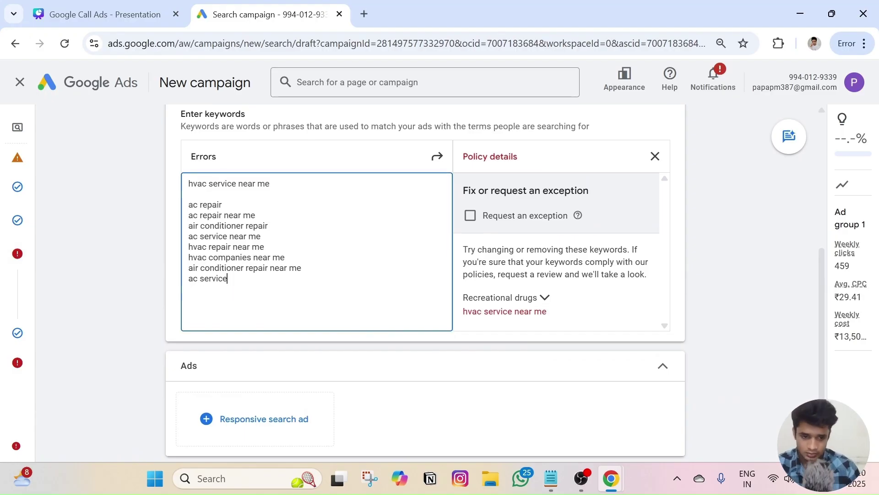
{"action": "scroll", "coordinate": [571, 273], "scroll_direction": "down", "scroll_amount": 3}
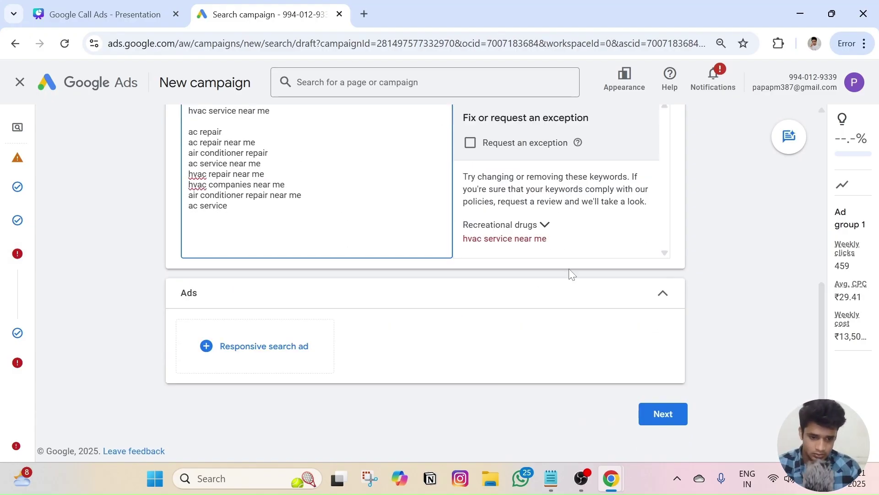
{"action": "left_click", "coordinate": [655, 420]}
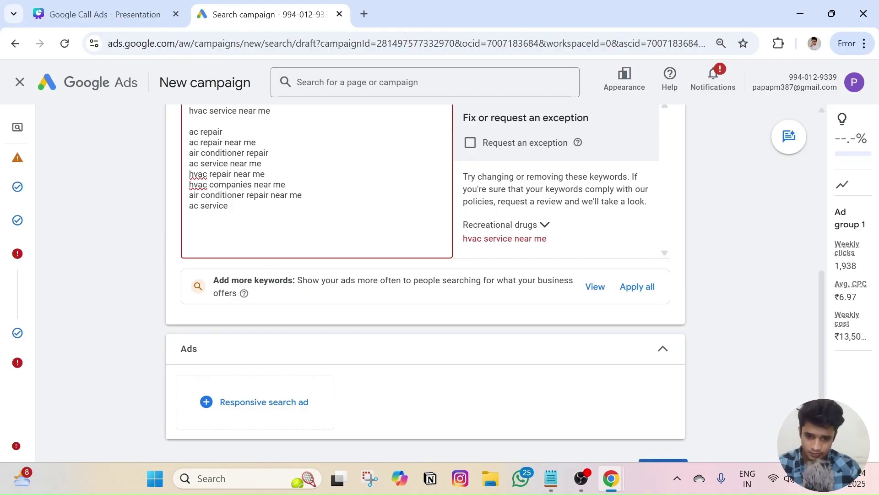
Delete the keywords "hvac repair near me" and "hvac companies near me" from the ad group.
{"action": "left_click_drag", "start_coordinate": [285, 193], "coordinate": [177, 188]}
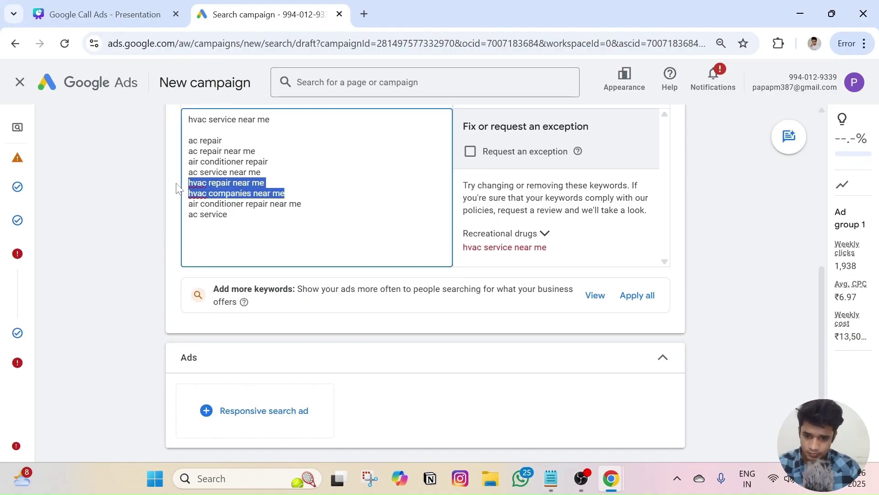
{"action": "key", "text": "BackSpace"}
{"action": "key", "text": "BackSpace"}
{"action": "scroll", "coordinate": [720, 253], "scroll_direction": "down", "scroll_amount": 2}
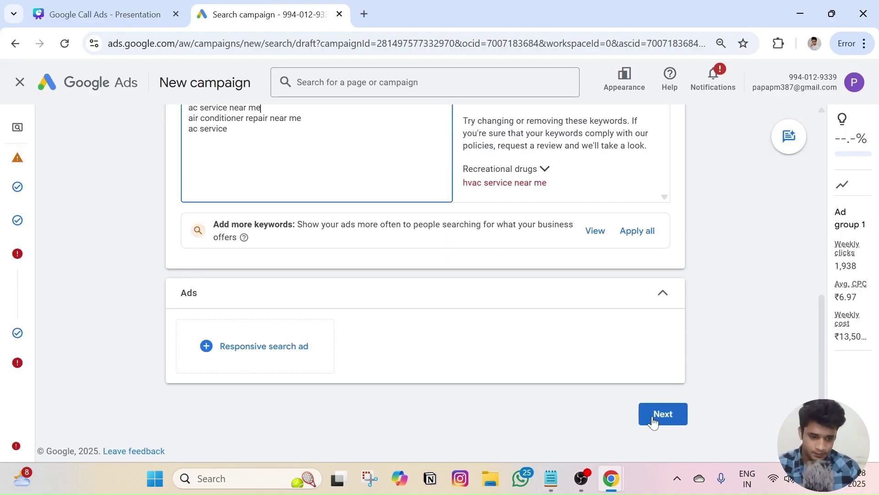
Continue with the custom average daily budget of ₹1,928.69 and go through the campaign review summary.
{"action": "left_click", "coordinate": [658, 417]}
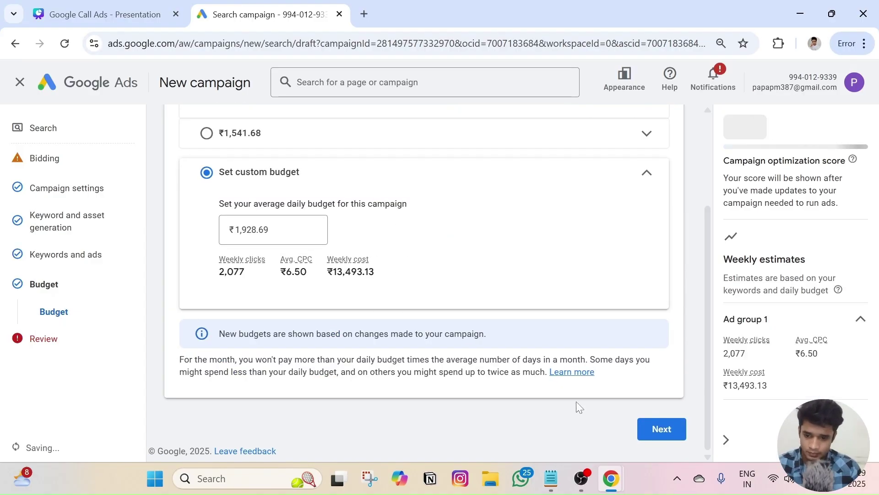
{"action": "left_click", "coordinate": [660, 427]}
{"action": "scroll", "coordinate": [457, 306], "scroll_direction": "down", "scroll_amount": 10}
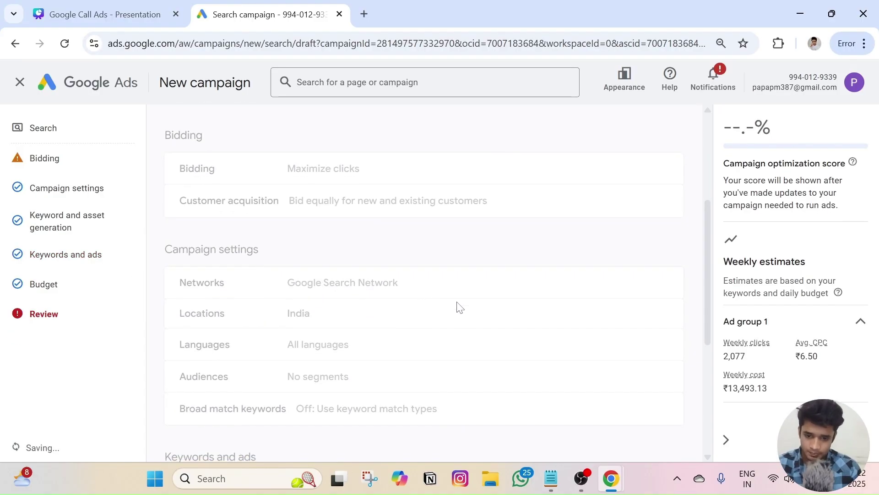
Return to the ad group's keywords, delete "hvac service near me" from the list, and continue to the budget.
{"action": "left_click", "coordinate": [105, 256]}
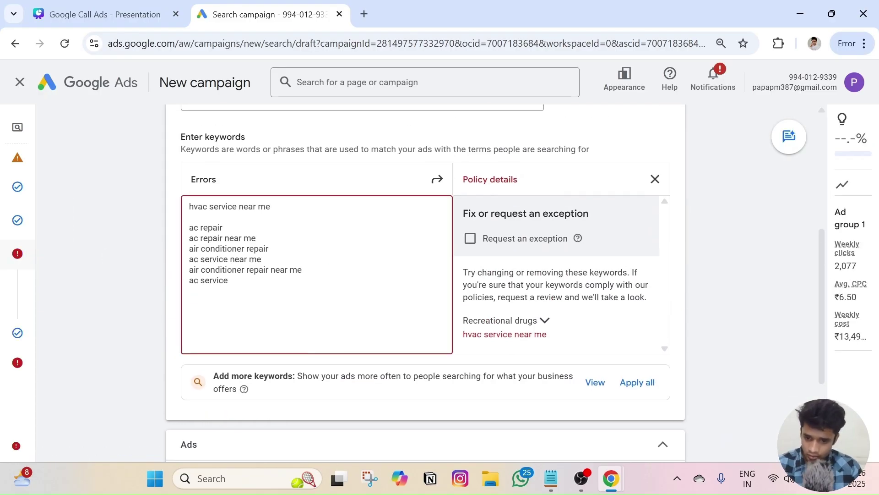
{"action": "left_click_drag", "start_coordinate": [271, 206], "coordinate": [174, 208]}
{"action": "key", "text": "BackSpace"}
{"action": "key", "text": "Delete"}
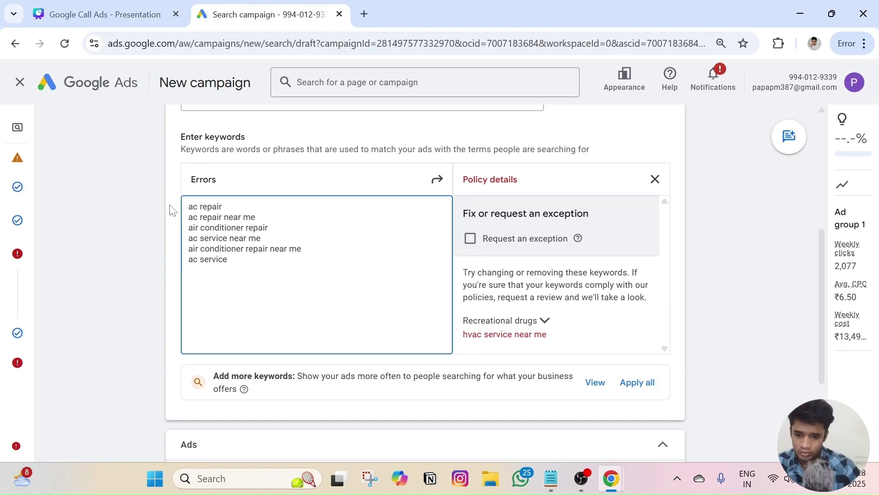
{"action": "scroll", "coordinate": [675, 372], "scroll_direction": "down", "scroll_amount": 2}
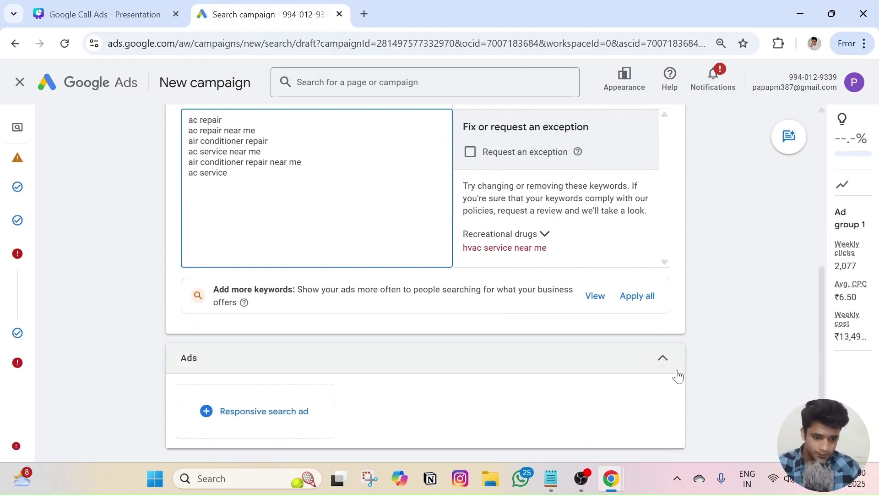
{"action": "scroll", "coordinate": [628, 361], "scroll_direction": "down", "scroll_amount": 2}
{"action": "left_click", "coordinate": [675, 414]}
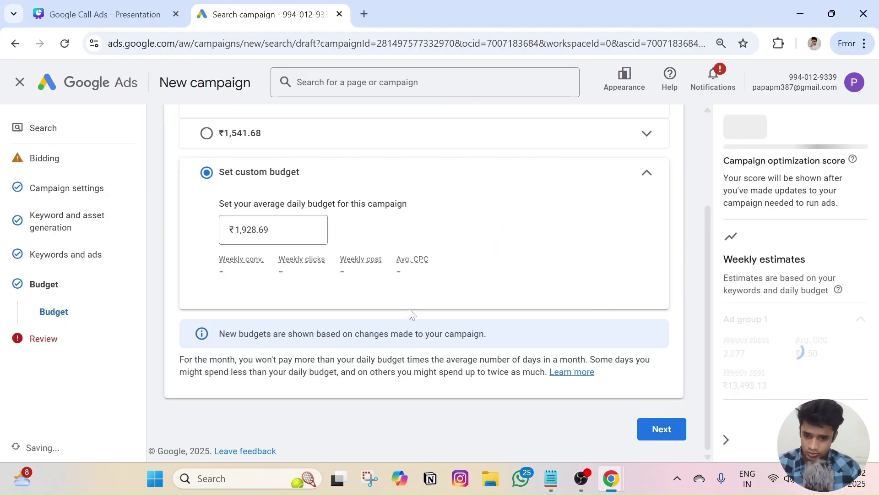
Keep the custom daily budget, go through the campaign review summary, and publish the campaign.
{"action": "left_click", "coordinate": [677, 431]}
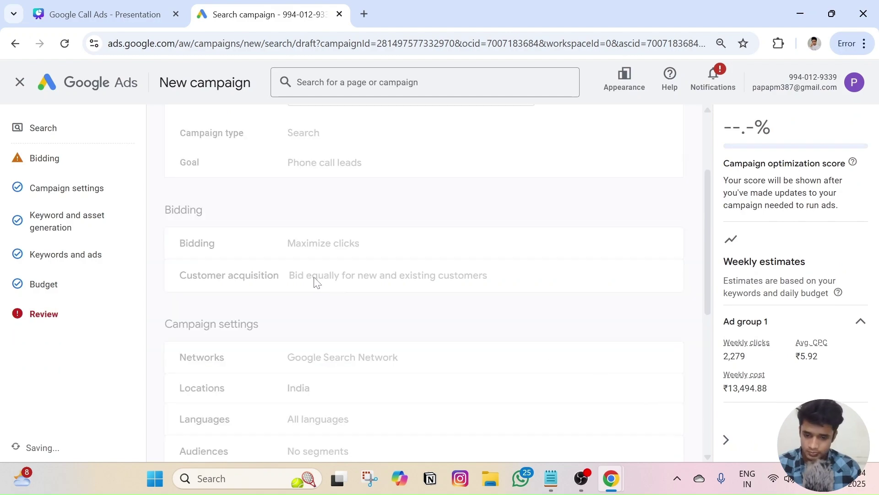
{"action": "scroll", "coordinate": [316, 281], "scroll_direction": "down", "scroll_amount": 1}
{"action": "scroll", "coordinate": [448, 280], "scroll_direction": "down", "scroll_amount": 4}
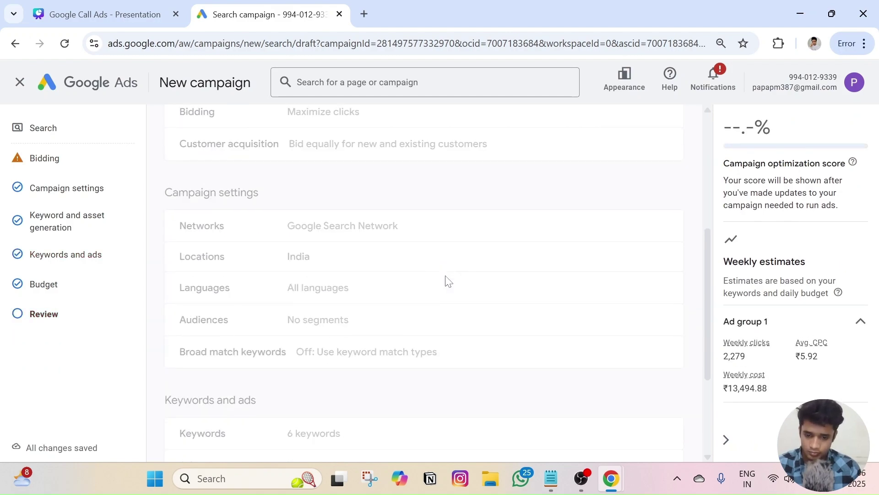
{"action": "scroll", "coordinate": [443, 278], "scroll_direction": "down", "scroll_amount": 2}
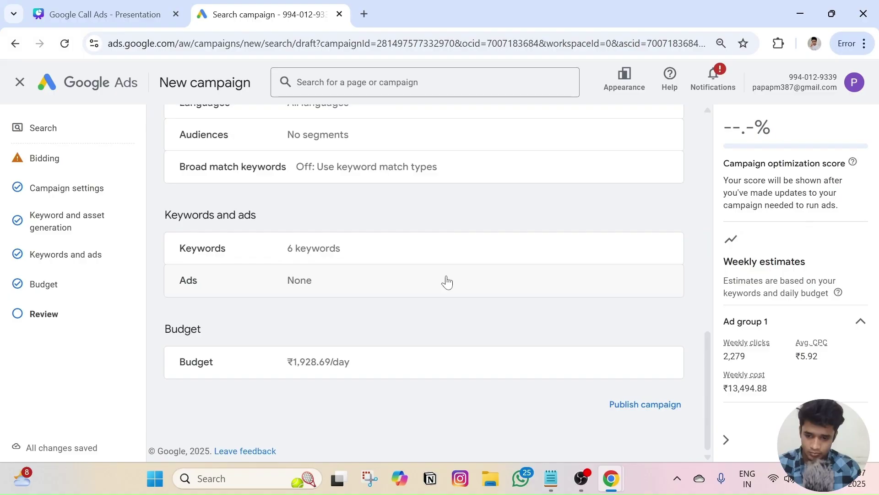
{"action": "left_click", "coordinate": [643, 404]}
{"action": "left_click", "coordinate": [536, 316]}
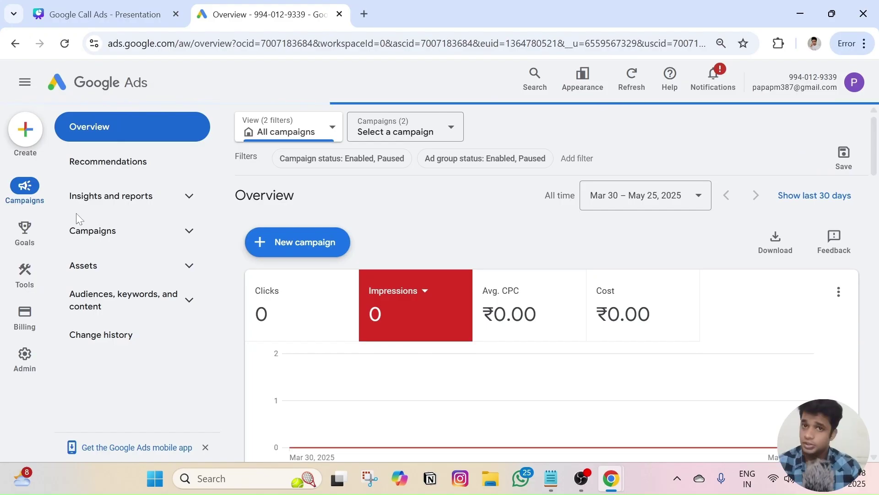
Start a new call ad in Ad group 1 of the campaign "Call only campaign AC repairing services".
{"action": "left_click", "coordinate": [160, 237]}
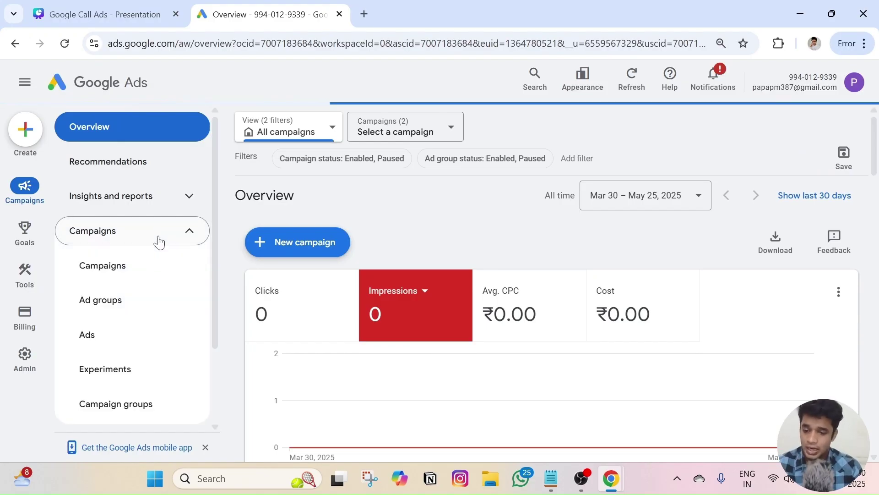
{"action": "left_click", "coordinate": [120, 345]}
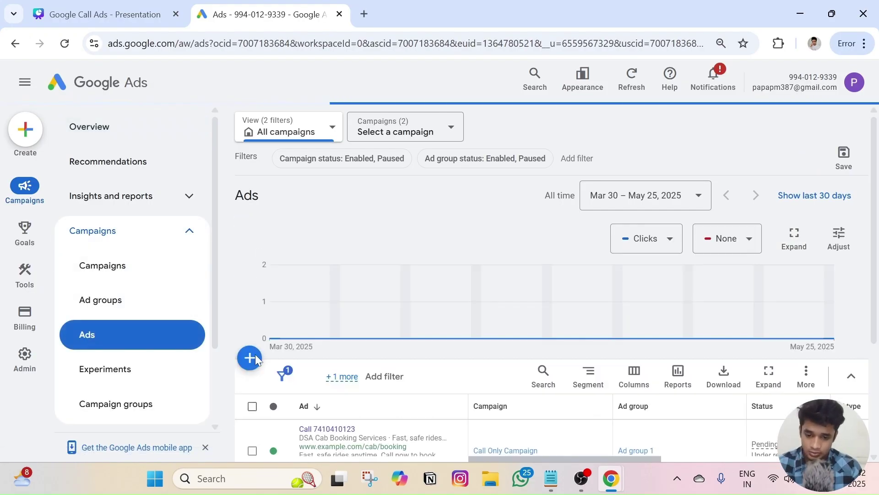
{"action": "left_click", "coordinate": [255, 291]}
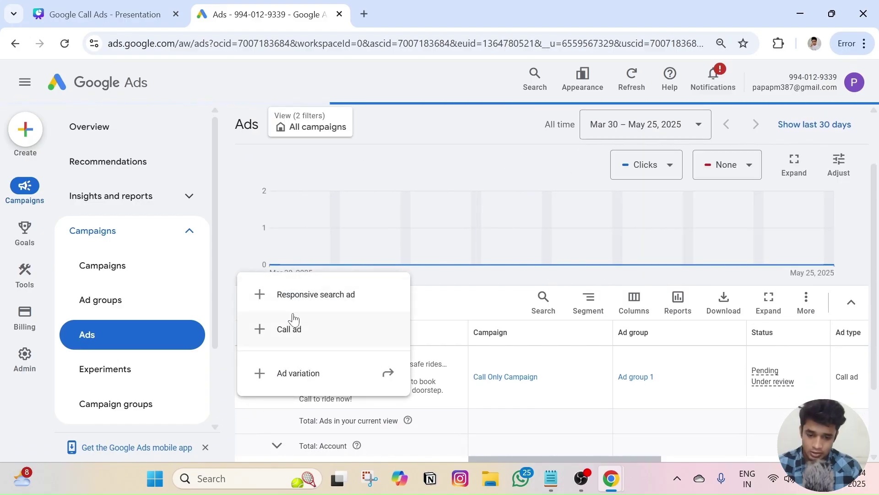
{"action": "left_click", "coordinate": [300, 327]}
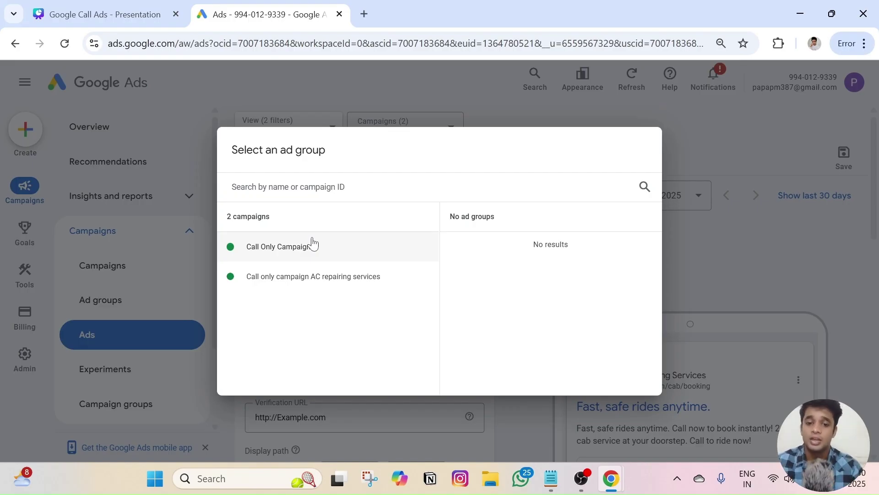
{"action": "left_click", "coordinate": [272, 280]}
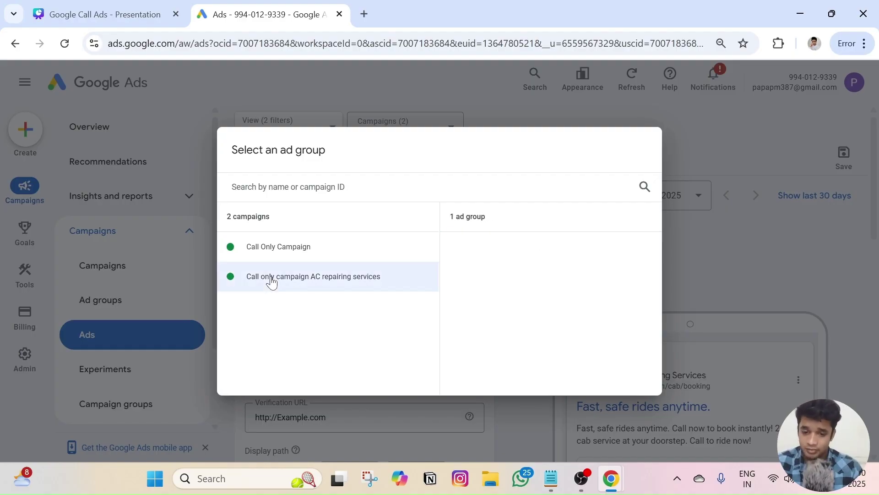
{"action": "left_click", "coordinate": [489, 255]}
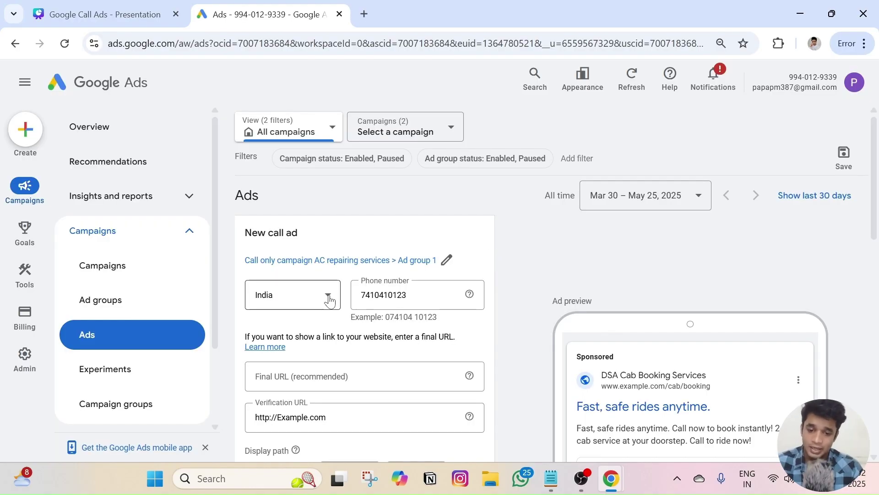
Examine the prefilled call ad form, from the phone number and URLs to the headlines, descriptions and call reporting notice.
{"action": "scroll", "coordinate": [367, 274], "scroll_direction": "down", "scroll_amount": 2}
{"action": "scroll", "coordinate": [365, 273], "scroll_direction": "down", "scroll_amount": 2}
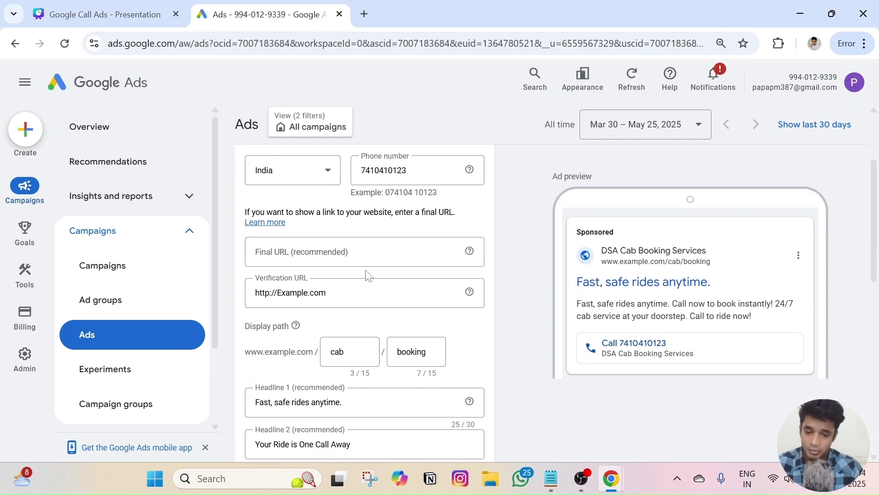
{"action": "scroll", "coordinate": [317, 252], "scroll_direction": "down", "scroll_amount": 4}
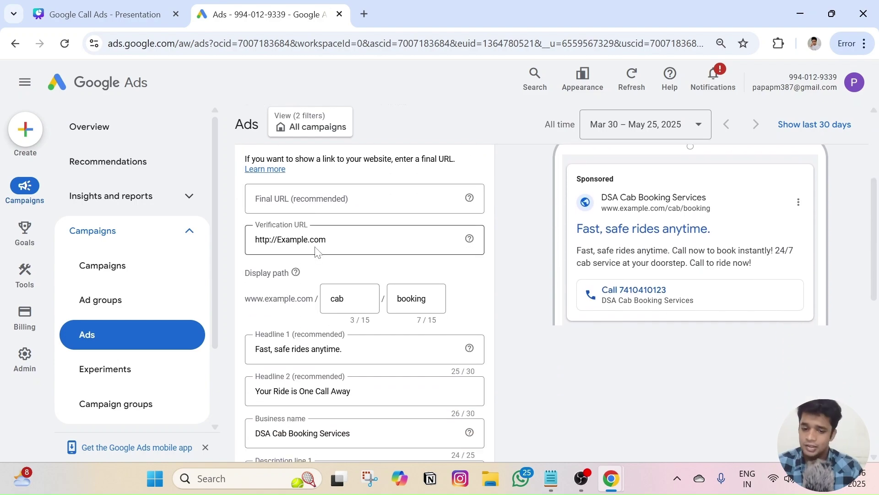
{"action": "scroll", "coordinate": [317, 252], "scroll_direction": "down", "scroll_amount": 4}
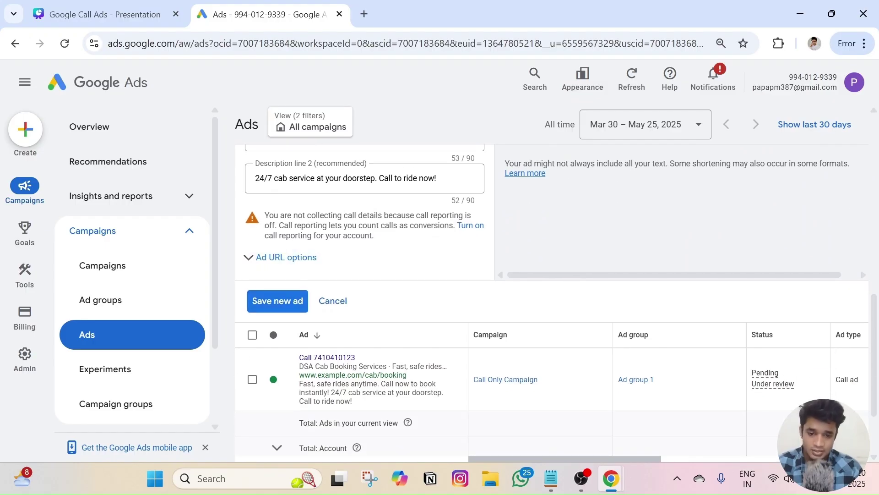
{"action": "triple_click", "coordinate": [366, 225]}
{"action": "scroll", "coordinate": [367, 225], "scroll_direction": "up", "scroll_amount": 1}
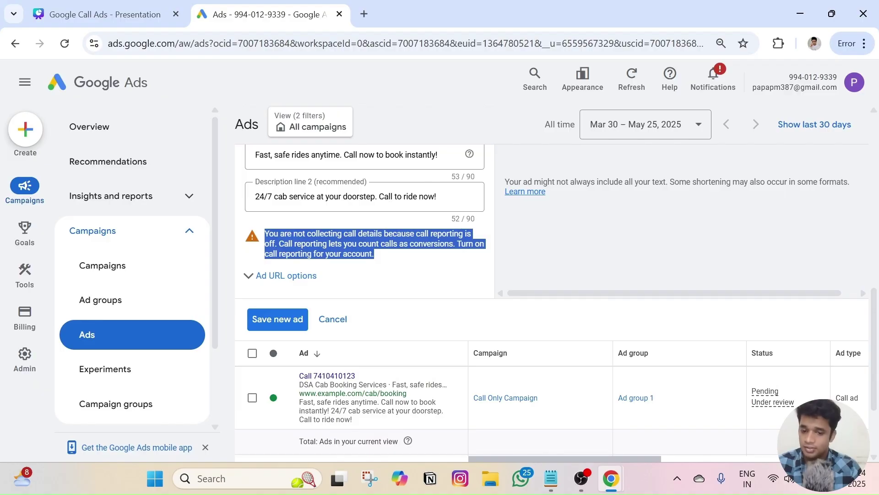
{"action": "left_click", "coordinate": [374, 254]}
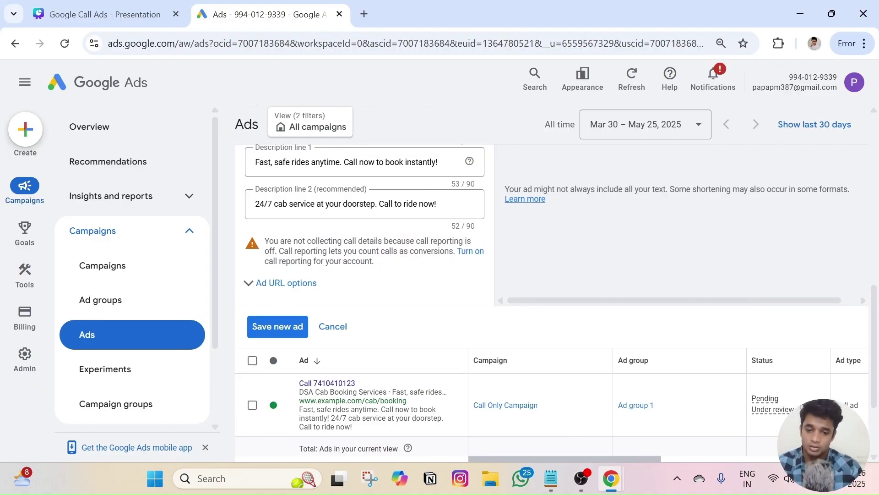
{"action": "scroll", "coordinate": [373, 255], "scroll_direction": "up", "scroll_amount": 10}
{"action": "scroll", "coordinate": [374, 255], "scroll_direction": "down", "scroll_amount": 10}
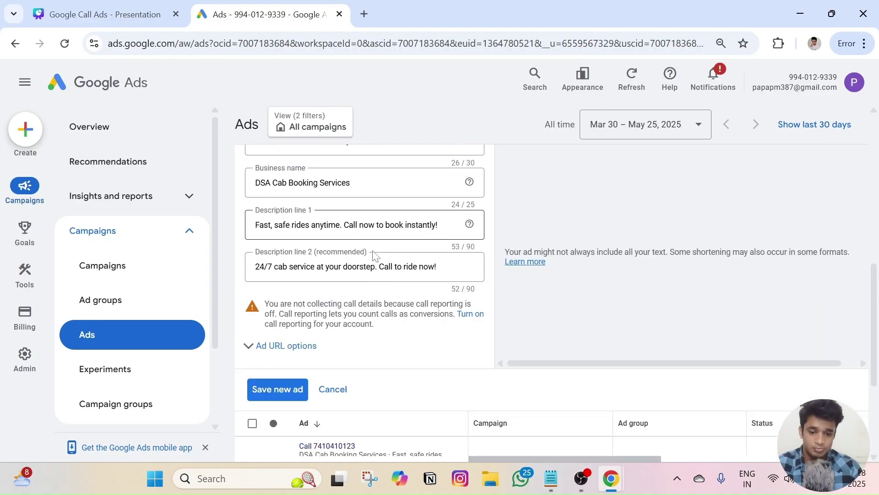
{"action": "scroll", "coordinate": [295, 211], "scroll_direction": "up", "scroll_amount": 3}
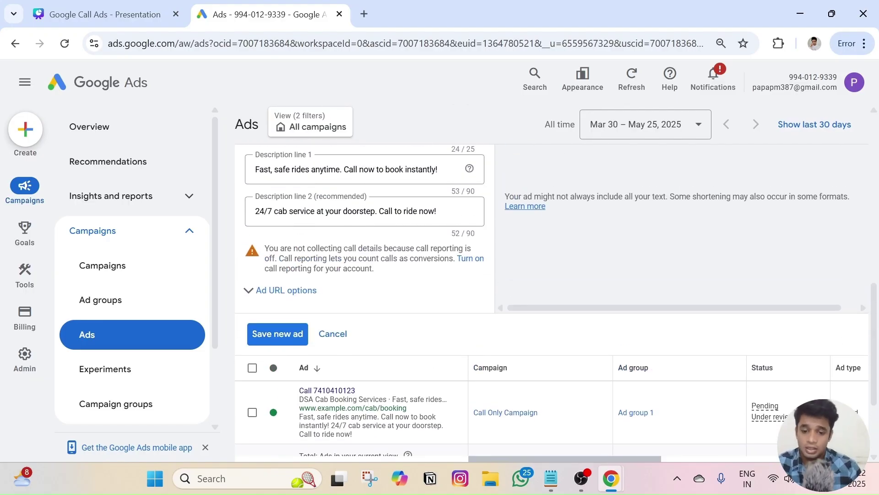
Save the new call ad without adding more headlines or descriptions.
{"action": "left_click", "coordinate": [277, 334]}
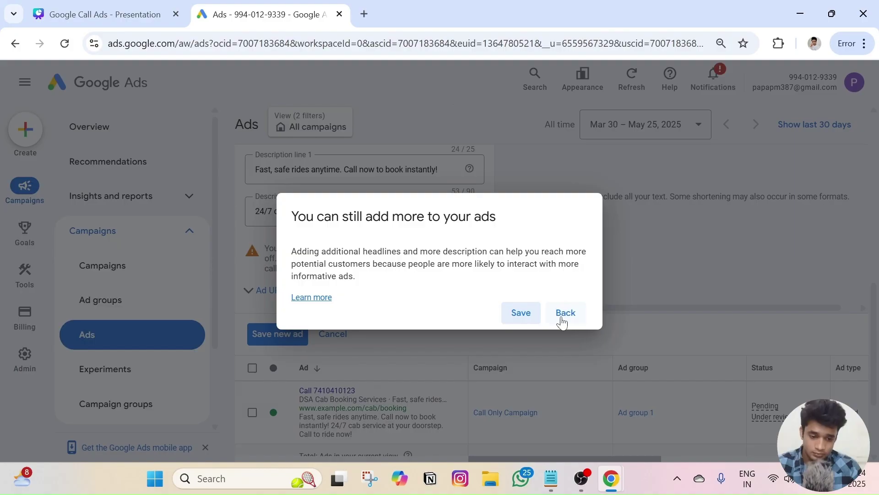
{"action": "left_click", "coordinate": [520, 312]}
{"action": "scroll", "coordinate": [589, 298], "scroll_direction": "up", "scroll_amount": 8}
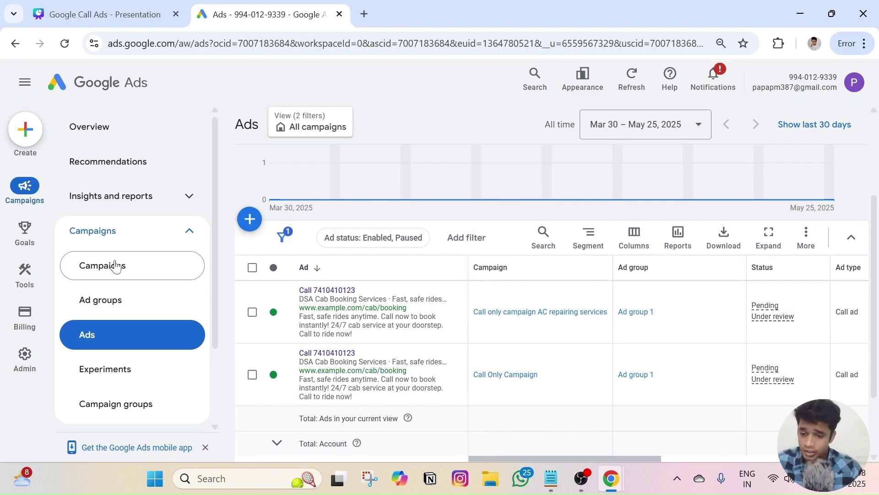
Open the account's campaigns list and view the campaigns in its table.
{"action": "mouse_move", "coordinate": [36, 357]}
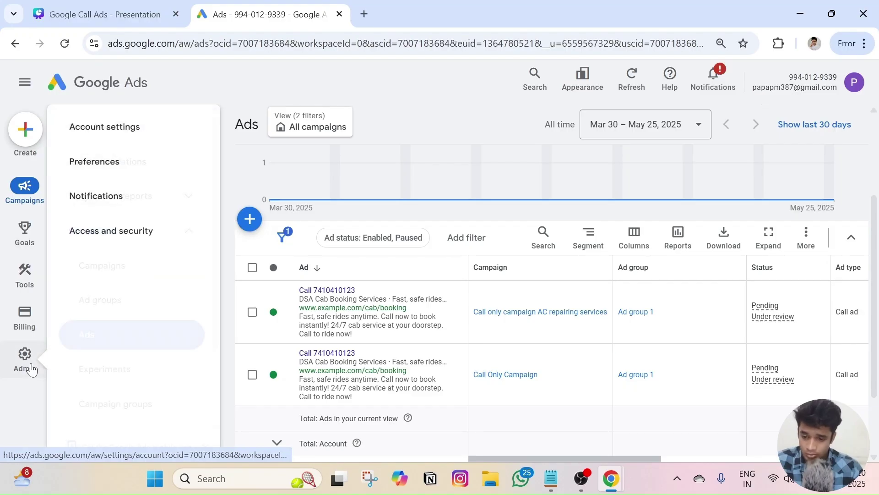
{"action": "left_click", "coordinate": [145, 268]}
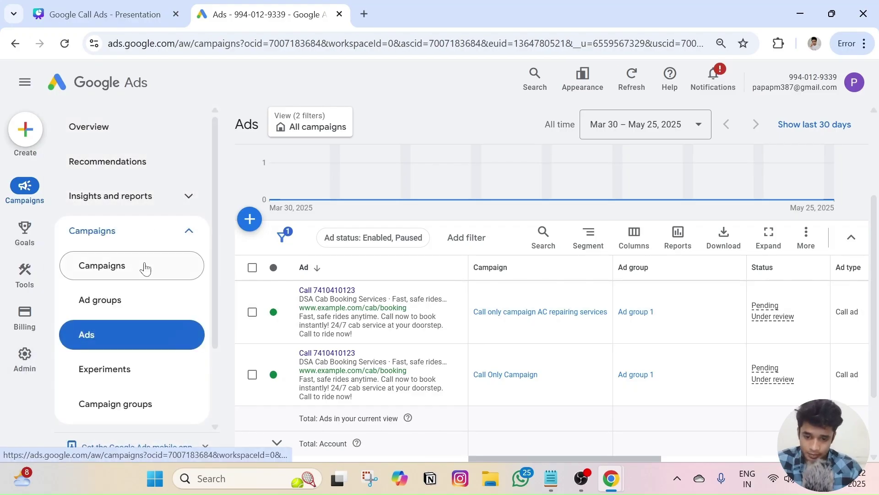
{"action": "left_click", "coordinate": [114, 332]}
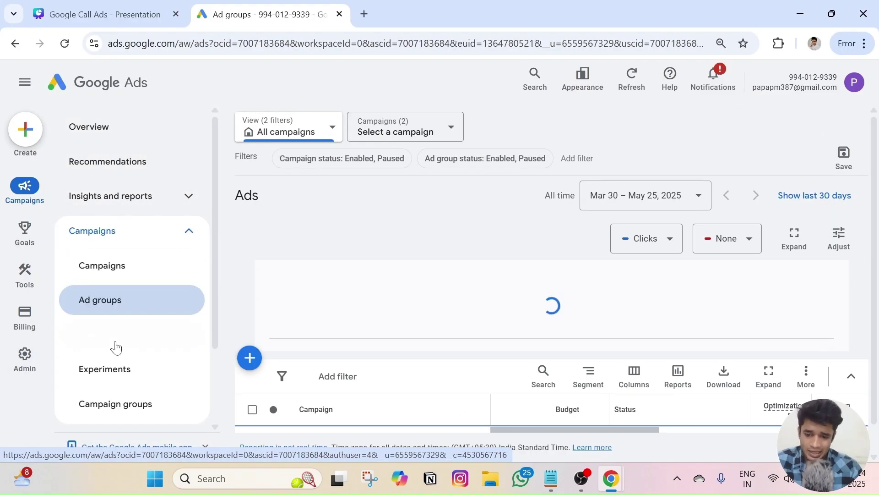
{"action": "left_click", "coordinate": [145, 273]}
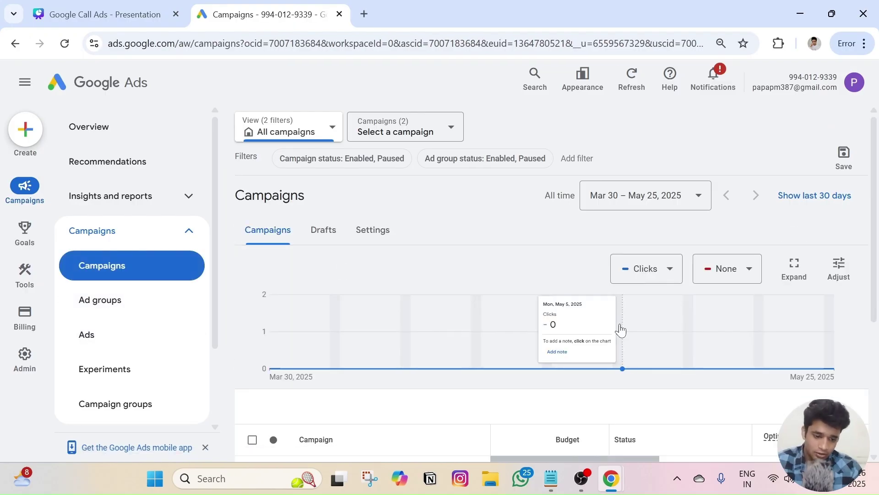
{"action": "scroll", "coordinate": [595, 311], "scroll_direction": "down", "scroll_amount": 3}
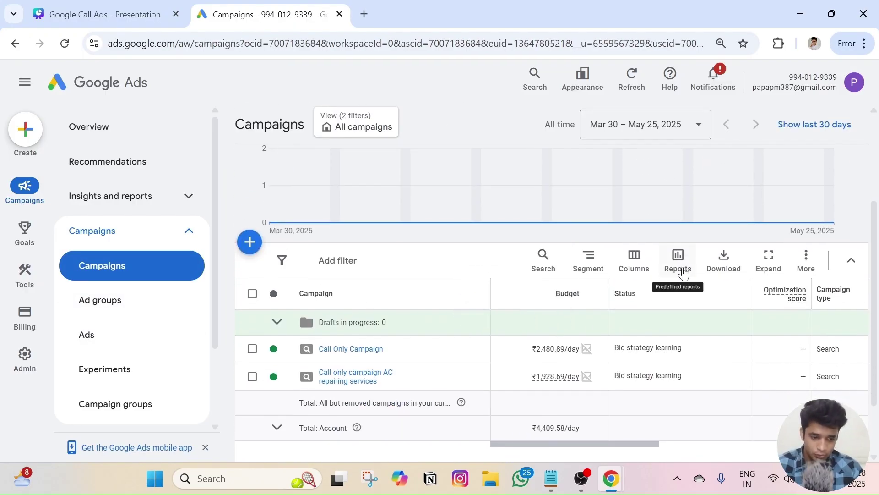
Open the predefined Call details report from the Ads and assets reports.
{"action": "left_click", "coordinate": [681, 271]}
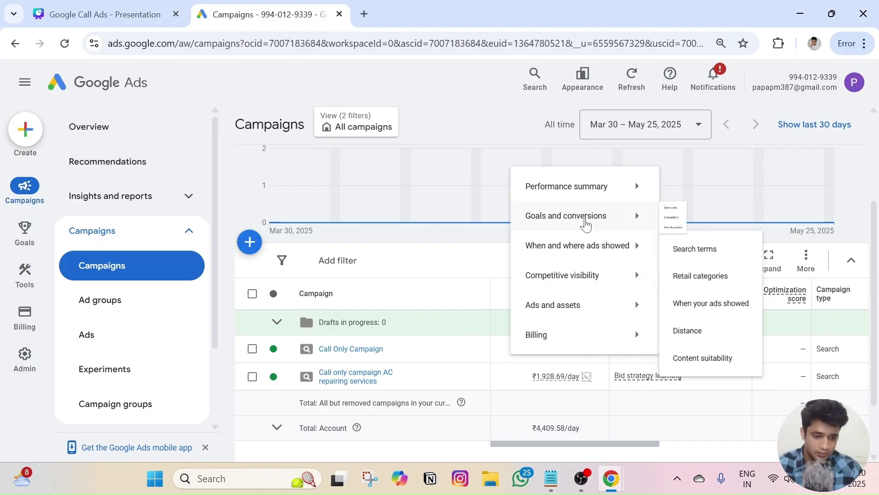
{"action": "mouse_move", "coordinate": [587, 306]}
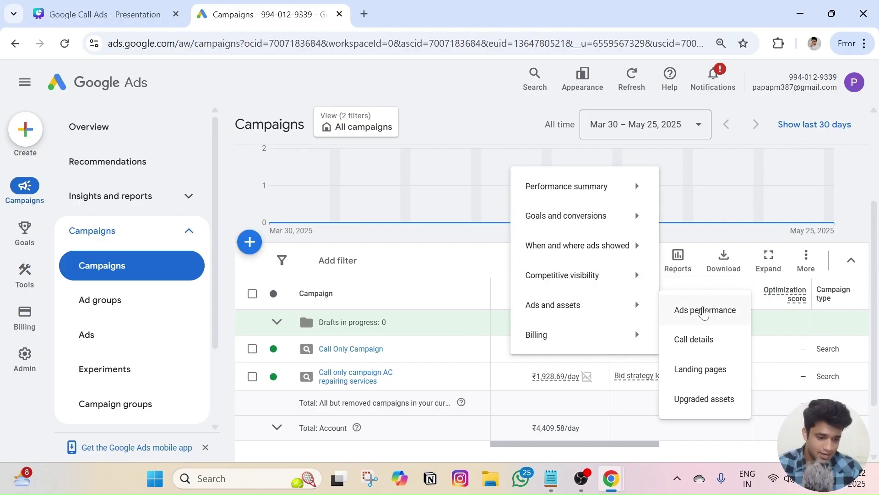
{"action": "left_click", "coordinate": [694, 340]}
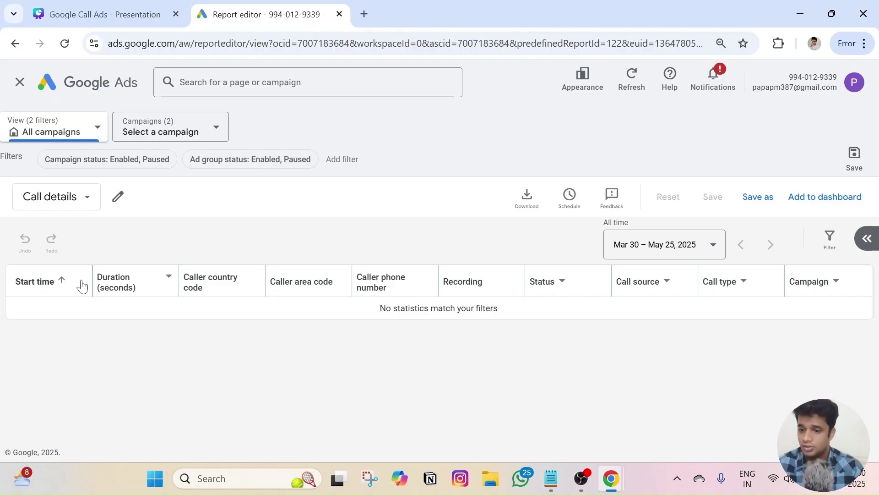
Examine the Call details report's available report types and its call columns, including the Duration filter and sort options.
{"action": "left_click", "coordinate": [83, 200]}
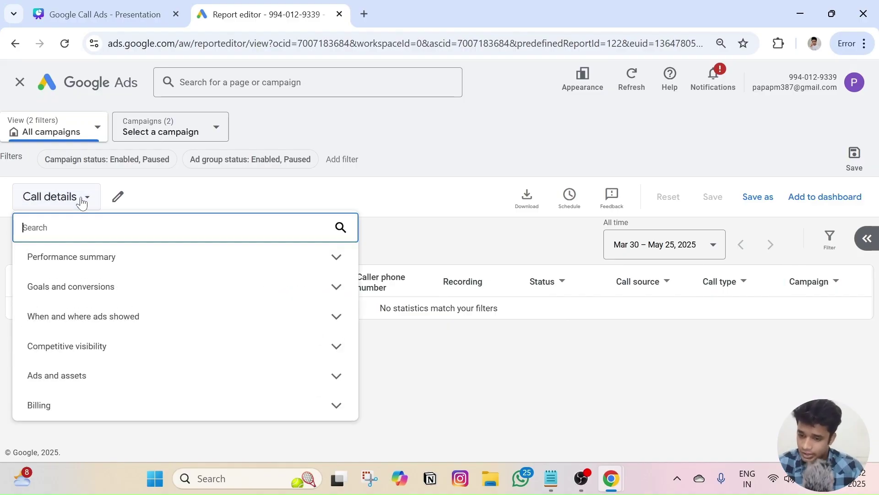
{"action": "left_click", "coordinate": [240, 188]}
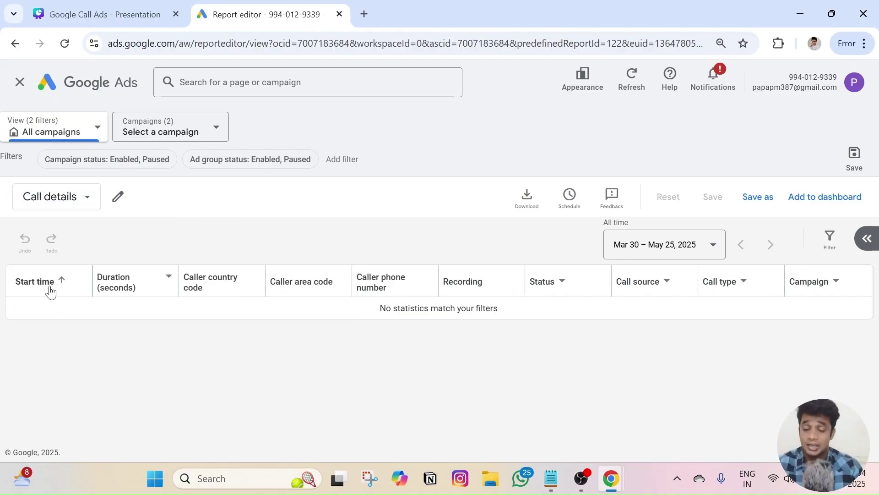
{"action": "left_click", "coordinate": [156, 284]}
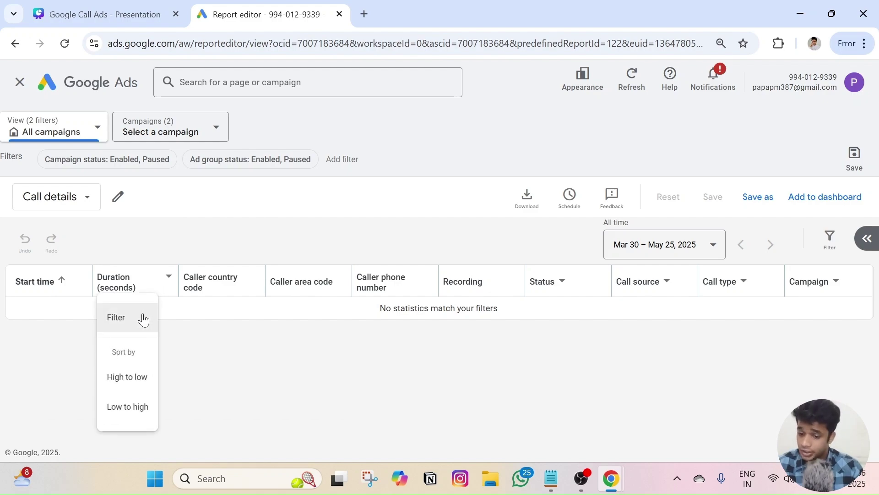
{"action": "left_click", "coordinate": [206, 326]}
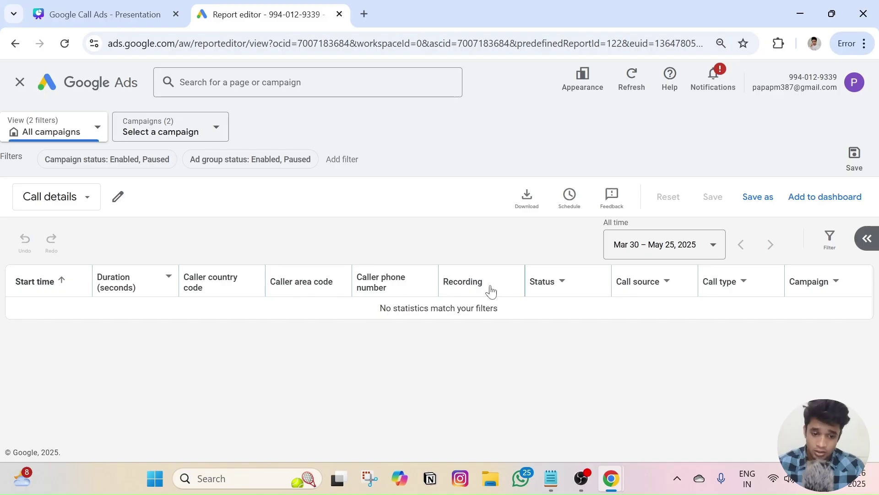
{"action": "left_click", "coordinate": [556, 289]}
{"action": "left_click", "coordinate": [681, 340]}
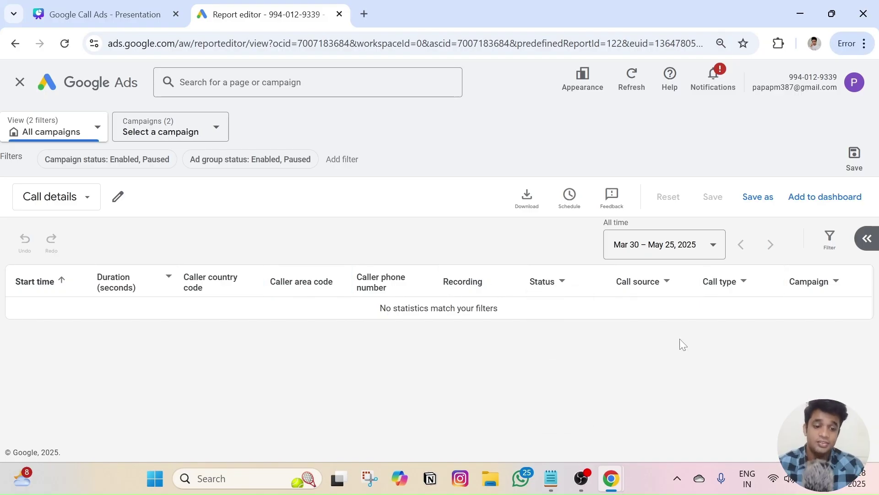